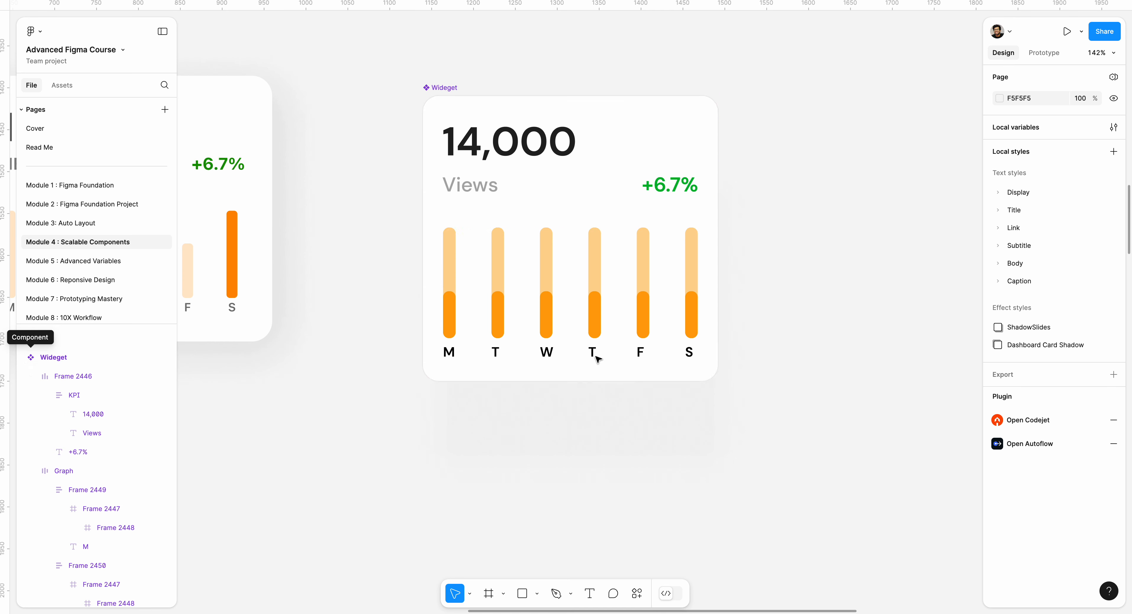
Step: Add a new variant to the Widget component
{"action": "left_click_drag", "start_coordinate": [444, 87], "coordinate": [445, 72]}
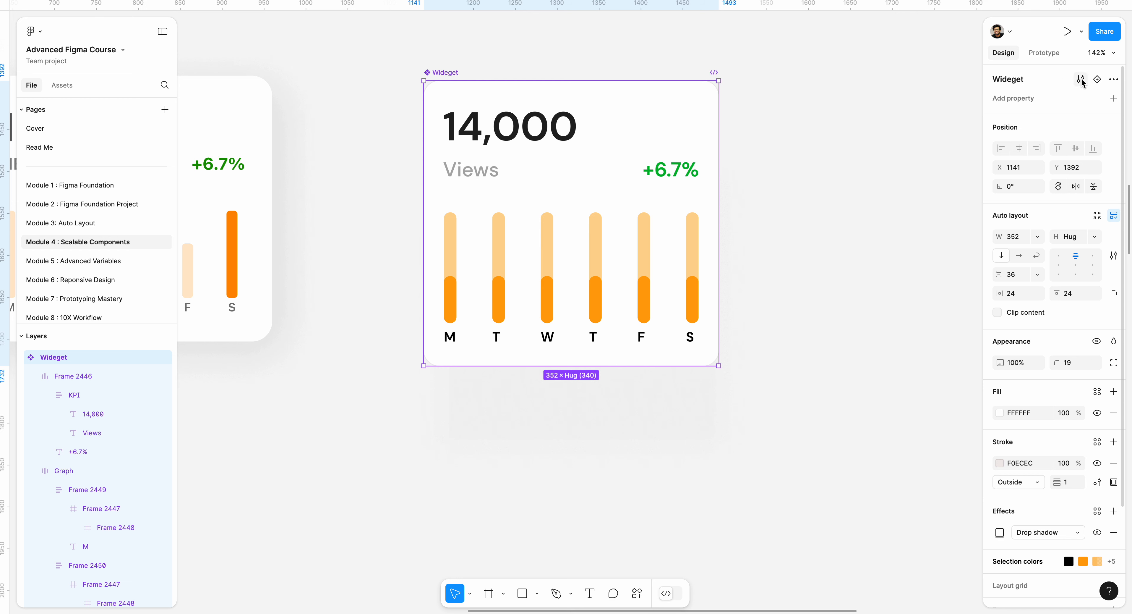
{"action": "left_click", "coordinate": [1097, 82]}
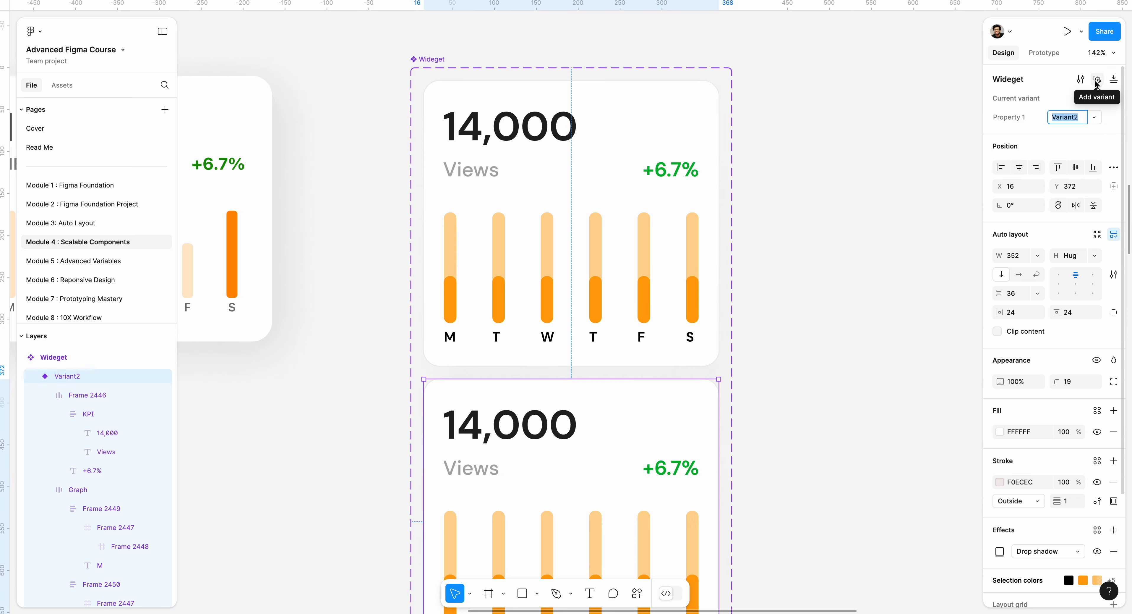
Step: Recolor the M bar's orange fill in the new variant to green 34C759
{"action": "scroll", "coordinate": [857, 240], "scroll_direction": "down", "scroll_amount": 2}
{"action": "left_click_drag", "start_coordinate": [857, 240], "coordinate": [842, 172]}
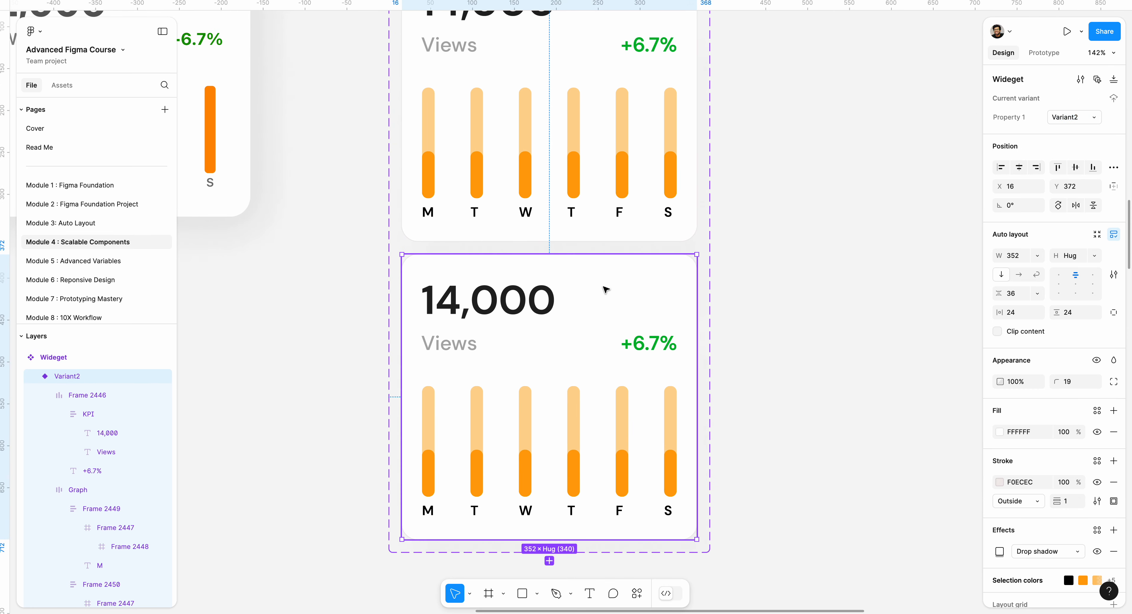
{"action": "left_click", "coordinate": [429, 469]}
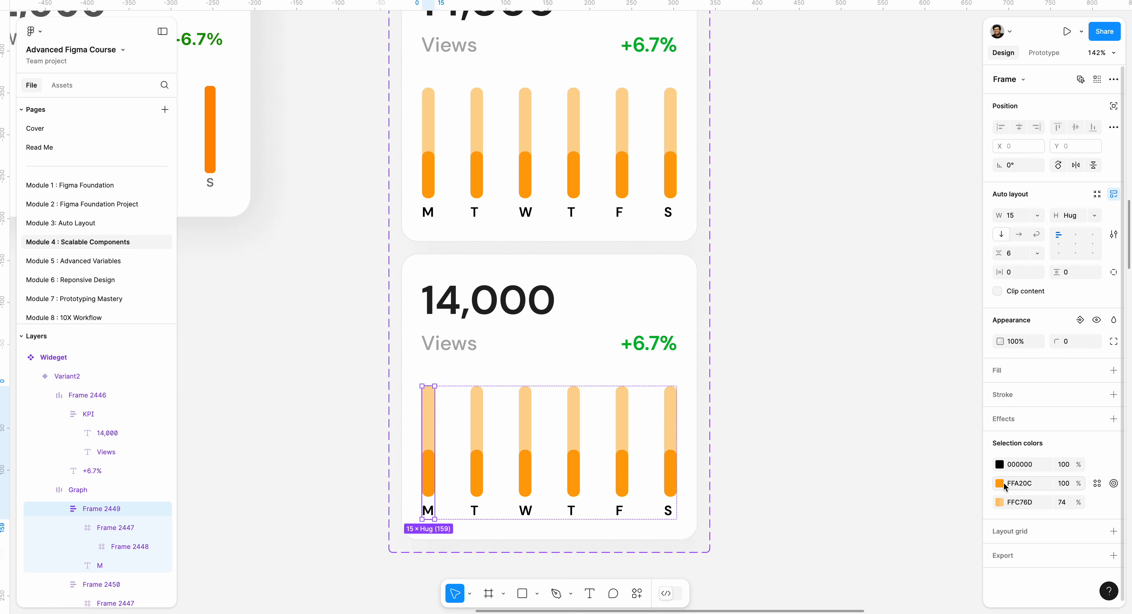
{"action": "left_click", "coordinate": [1000, 483]}
{"action": "left_click", "coordinate": [955, 556]}
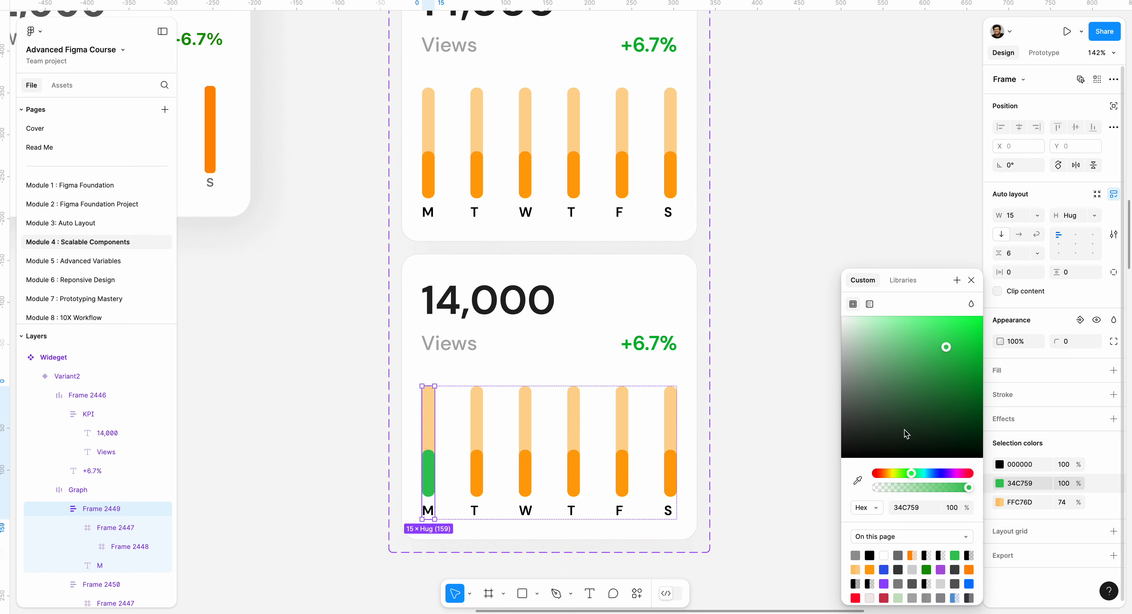
Step: Select the remaining five orange bar fills and give them the M bar's green using the eyedropper
{"action": "left_click", "coordinate": [472, 460]}
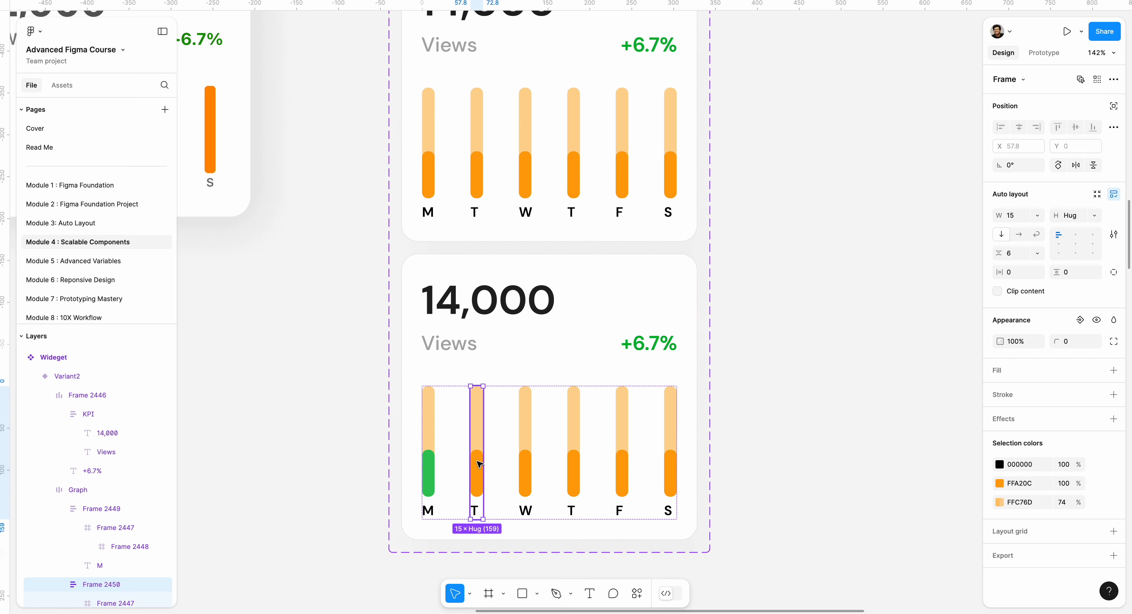
{"action": "double_click", "coordinate": [478, 464]}
{"action": "double_click", "coordinate": [479, 463]}
{"action": "left_click", "coordinate": [530, 465], "text": "shift"}
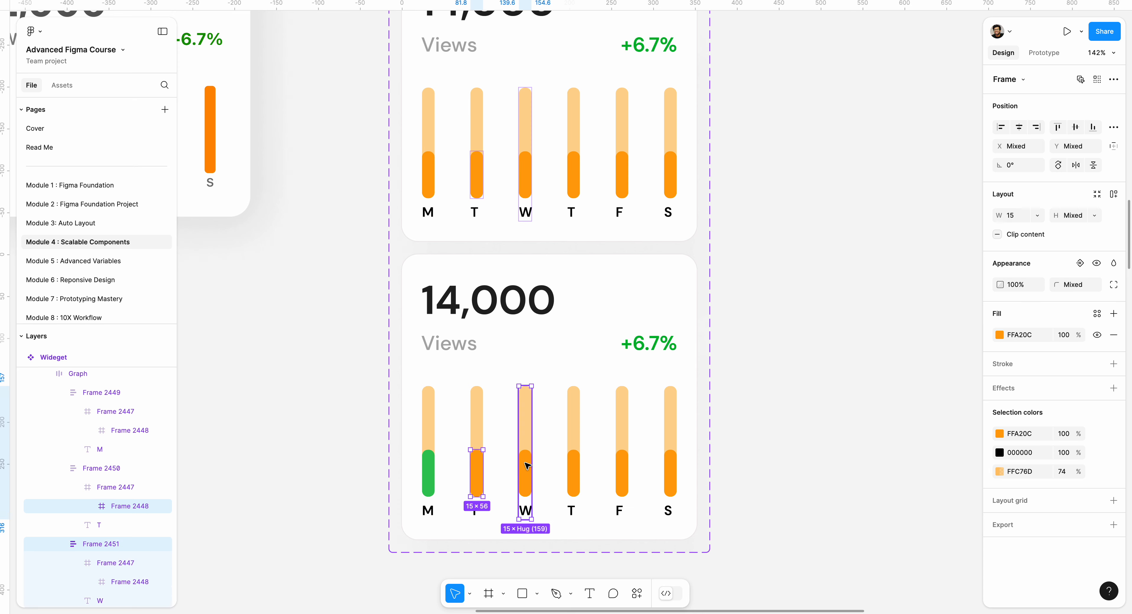
{"action": "double_click", "coordinate": [528, 466], "text": "shift"}
{"action": "double_click", "coordinate": [528, 466], "text": "shift"}
{"action": "left_click", "coordinate": [528, 465], "text": "shift"}
{"action": "double_click", "coordinate": [528, 464], "text": "shift"}
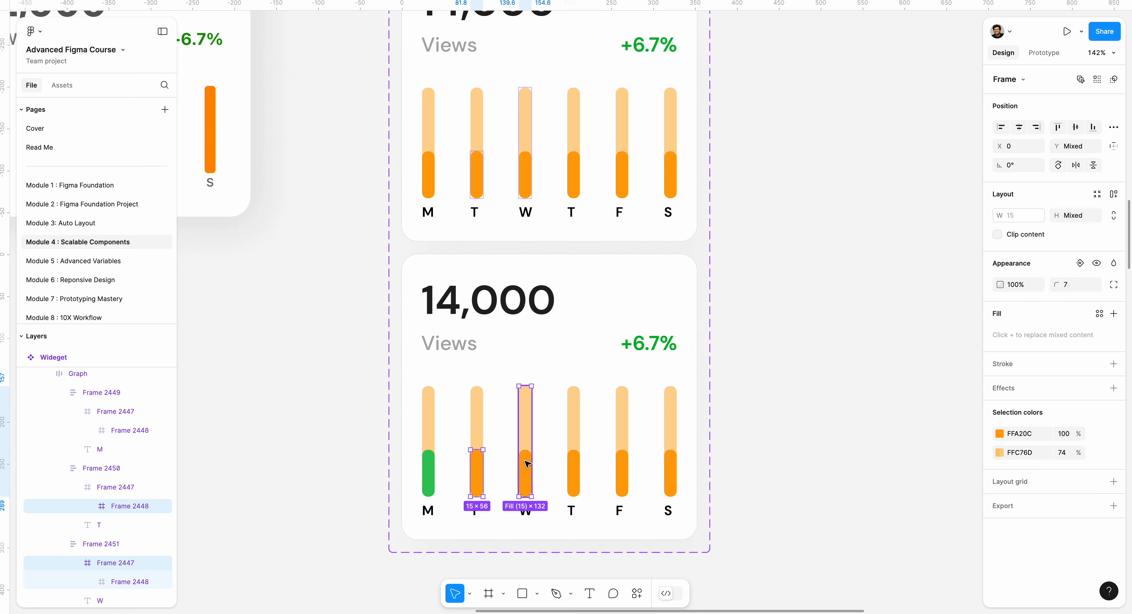
{"action": "double_click", "coordinate": [528, 463], "text": "shift"}
{"action": "left_click", "coordinate": [577, 465], "text": "shift"}
{"action": "double_click", "coordinate": [578, 465], "text": "shift"}
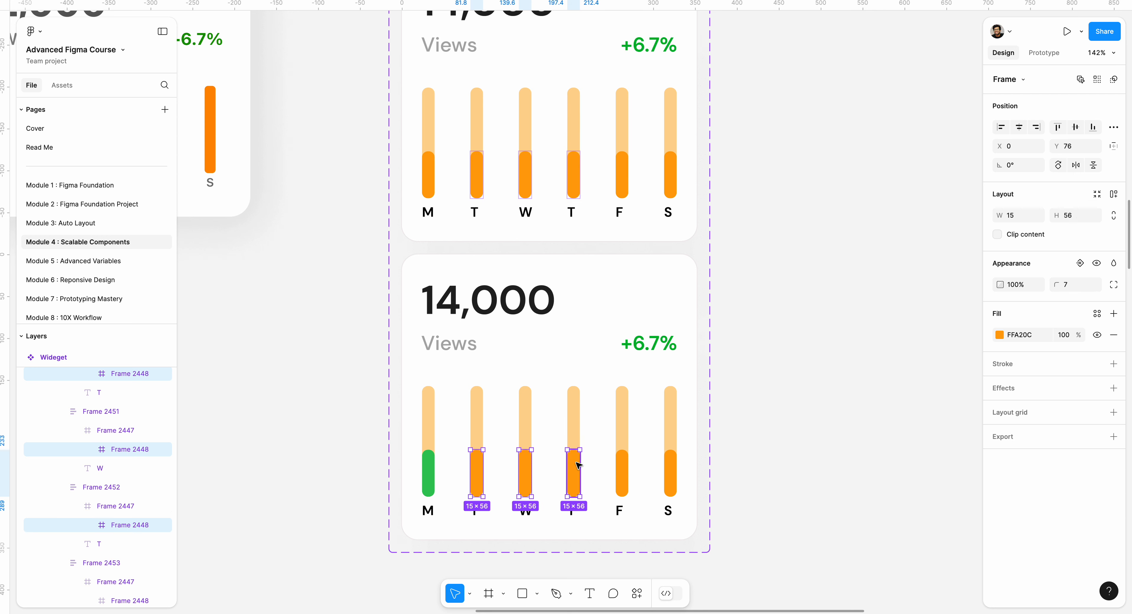
{"action": "left_click", "coordinate": [622, 465], "text": "shift"}
{"action": "double_click", "coordinate": [624, 465], "text": "shift"}
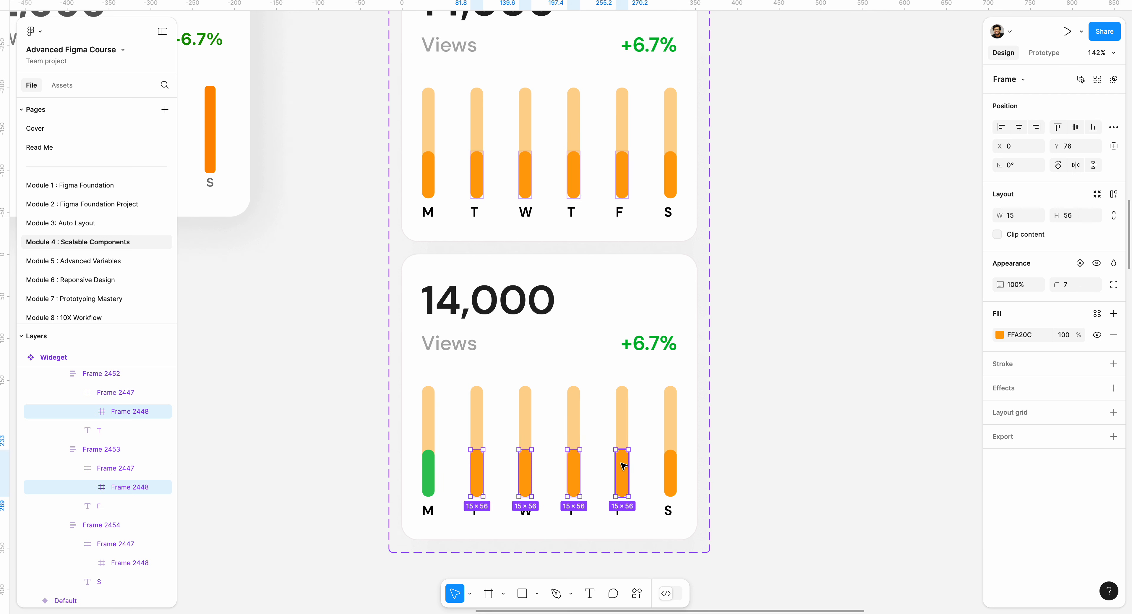
{"action": "left_click", "coordinate": [669, 465], "text": "shift"}
{"action": "double_click", "coordinate": [670, 465], "text": "shift"}
{"action": "double_click", "coordinate": [670, 465], "text": "shift"}
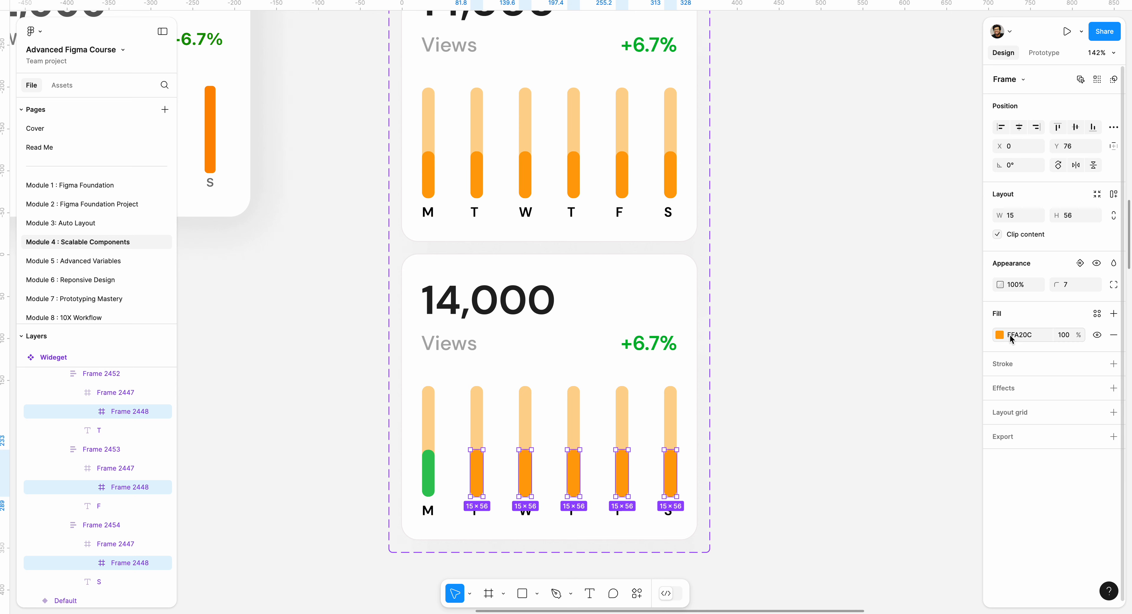
{"action": "left_click", "coordinate": [999, 336]}
{"action": "left_click", "coordinate": [858, 480]}
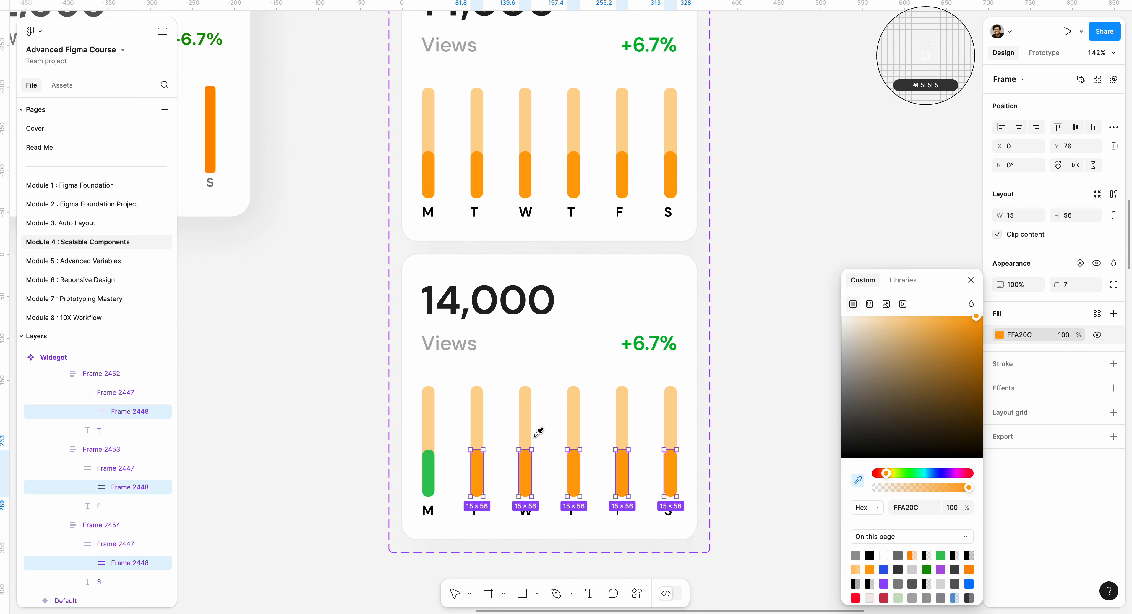
{"action": "left_click", "coordinate": [432, 450]}
Step: Set the M bar's background track to green 34C759 at 31% opacity
{"action": "left_click", "coordinate": [431, 410]}
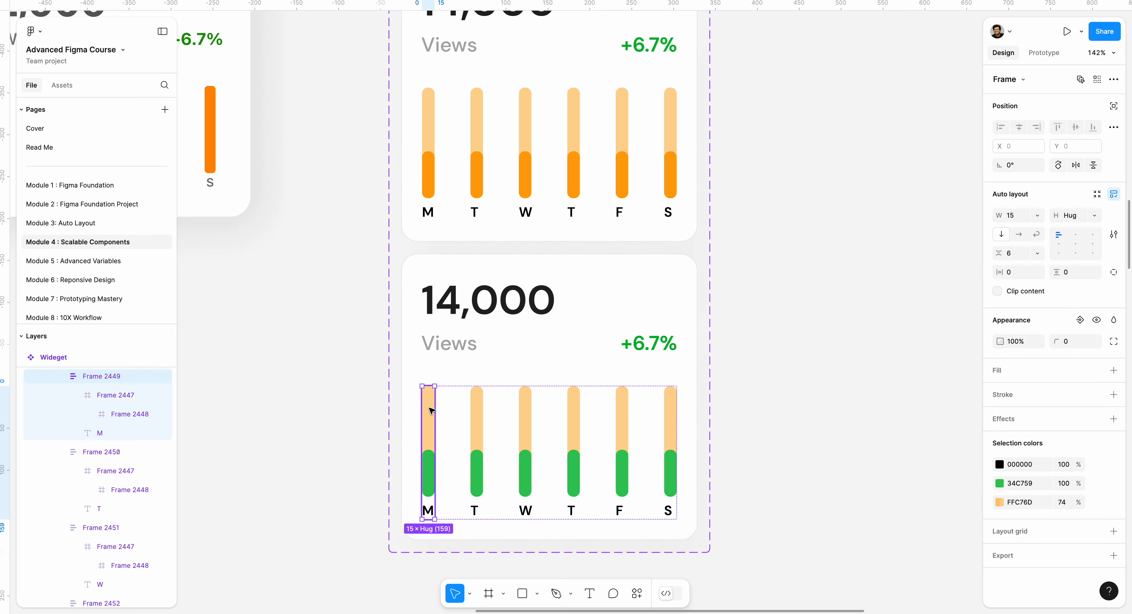
{"action": "double_click", "coordinate": [431, 410]}
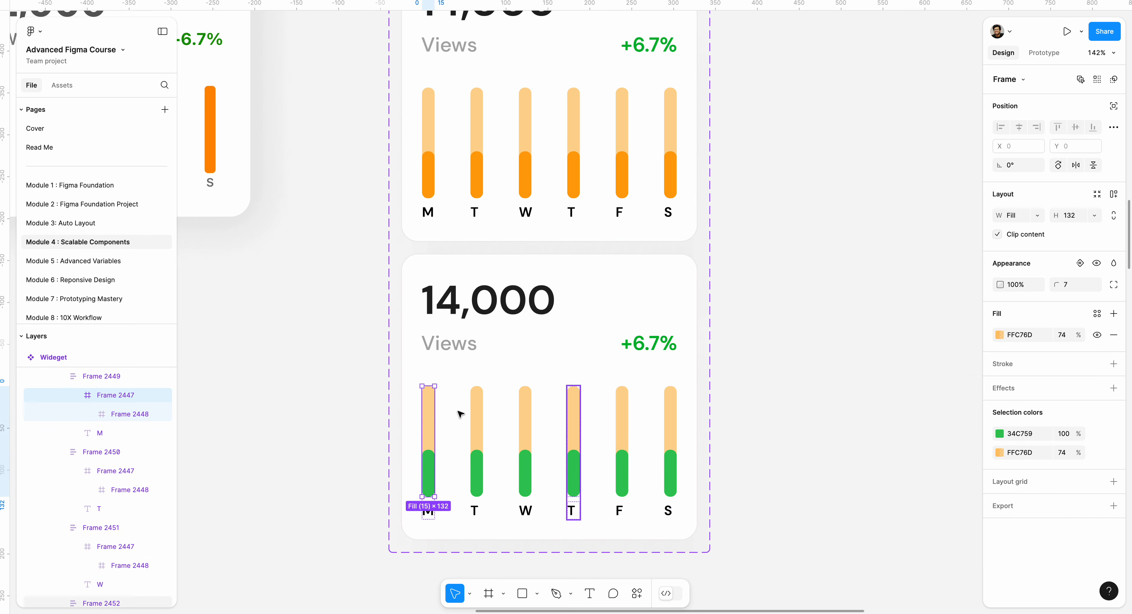
{"action": "left_click", "coordinate": [483, 414], "text": "shift"}
{"action": "left_click", "coordinate": [532, 413], "text": "shift"}
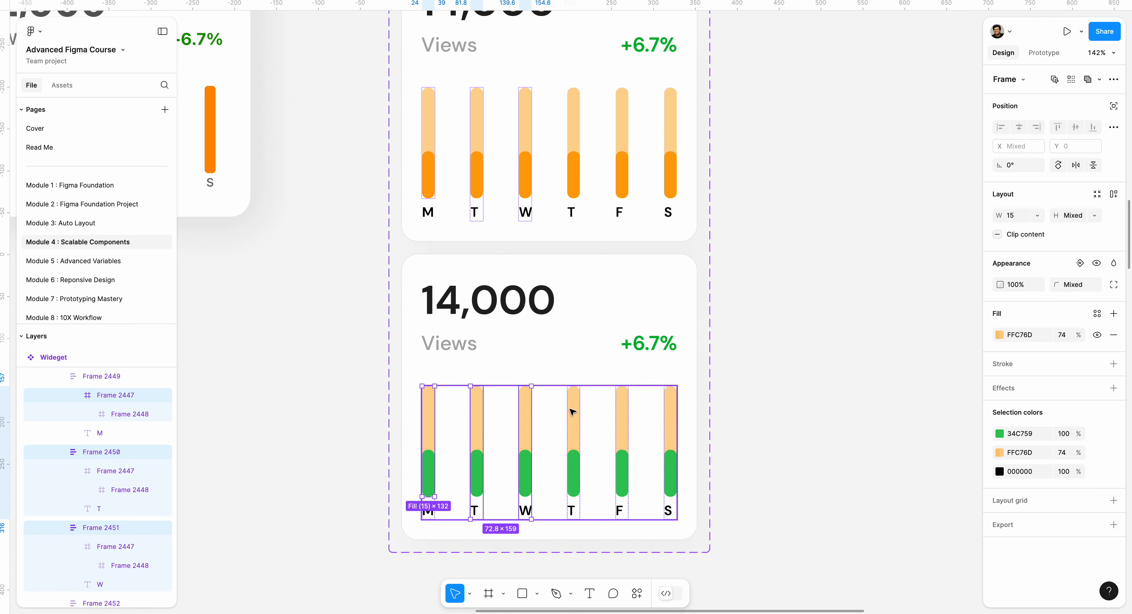
{"action": "left_click", "coordinate": [572, 412], "text": "shift"}
{"action": "left_click", "coordinate": [621, 413], "text": "shift"}
{"action": "left_click", "coordinate": [670, 411], "text": "shift"}
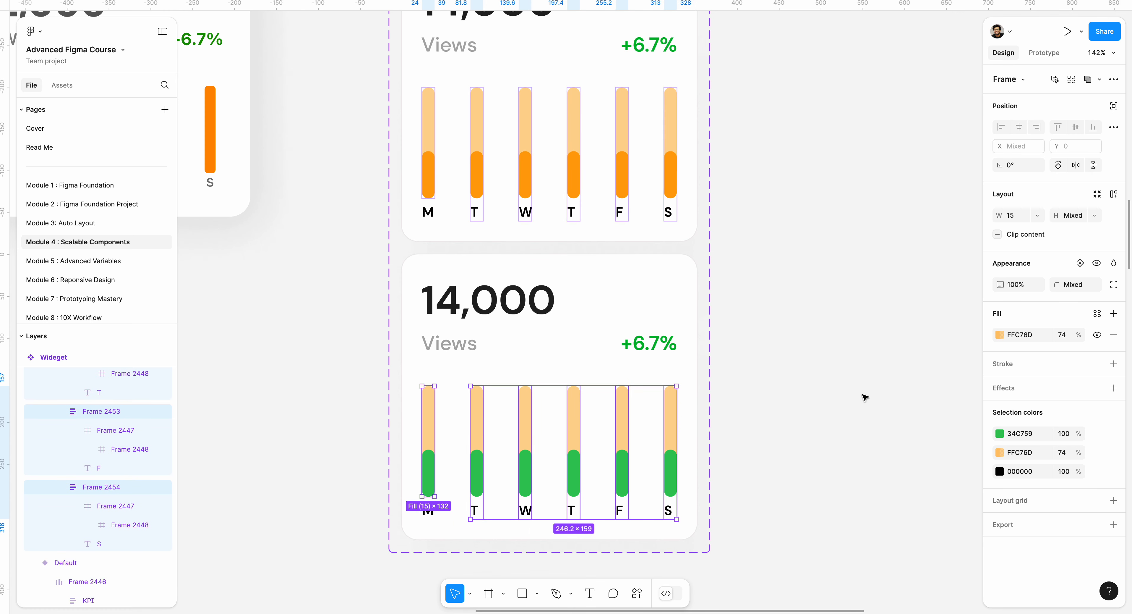
{"action": "left_click", "coordinate": [999, 335]}
{"action": "left_click", "coordinate": [858, 479]}
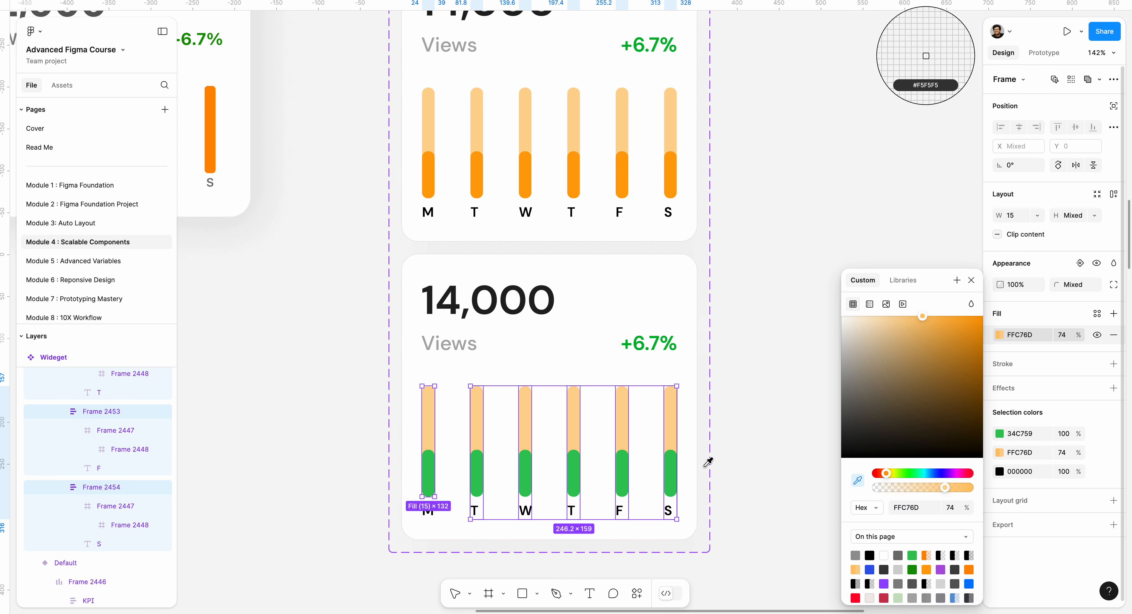
{"action": "left_click", "coordinate": [624, 461]}
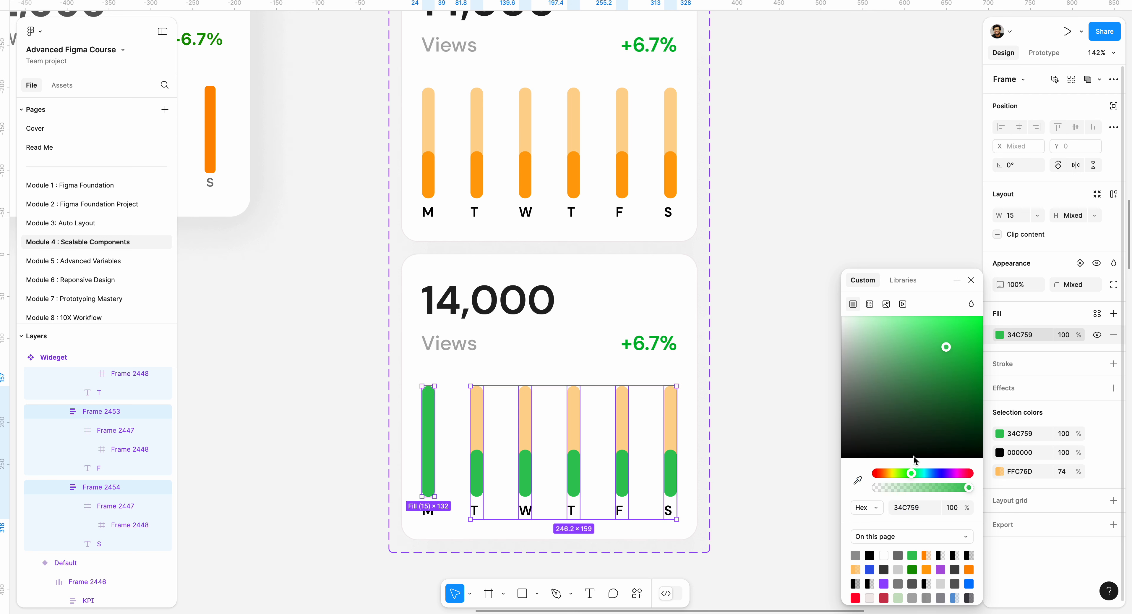
{"action": "left_click_drag", "start_coordinate": [914, 488], "coordinate": [907, 487]}
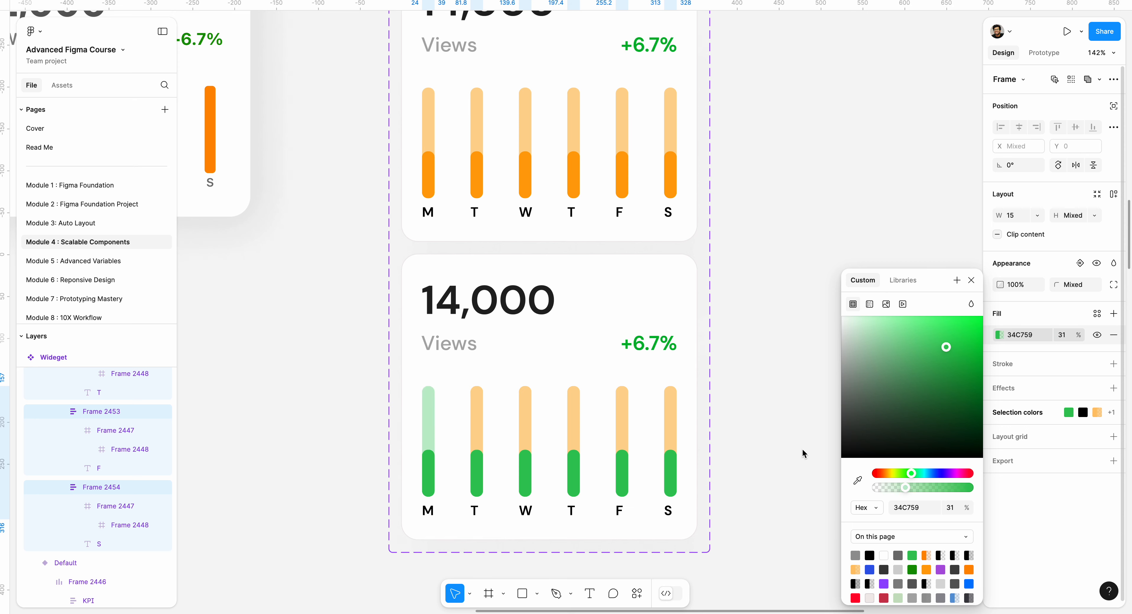
Step: Give the T bar's background track the M track's light green using the eyedropper
{"action": "left_click", "coordinate": [477, 412]}
{"action": "double_click", "coordinate": [479, 409]}
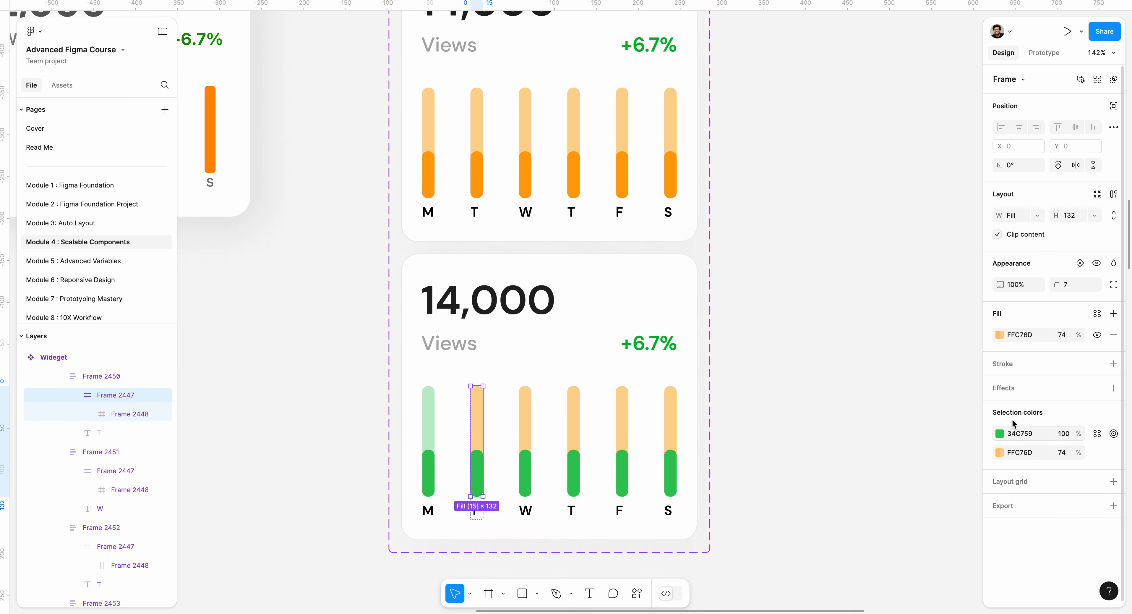
{"action": "left_click", "coordinate": [999, 334]}
{"action": "left_click", "coordinate": [858, 480]}
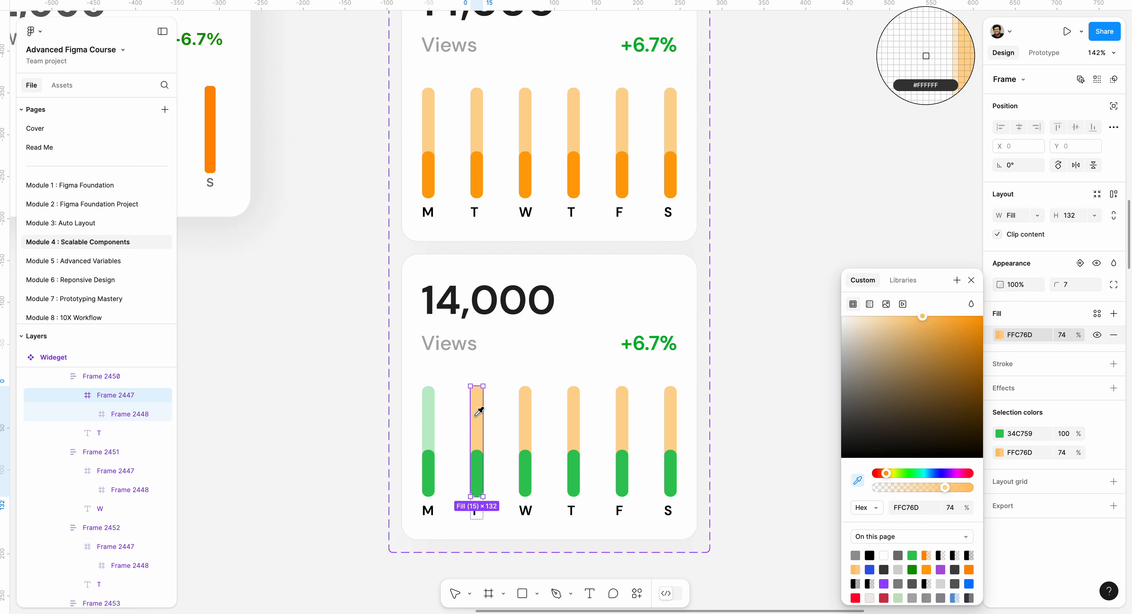
{"action": "left_click", "coordinate": [432, 416]}
Step: Give the W, T, F and S background tracks the same light green using the eyedropper
{"action": "left_click", "coordinate": [526, 415]}
{"action": "double_click", "coordinate": [529, 416]}
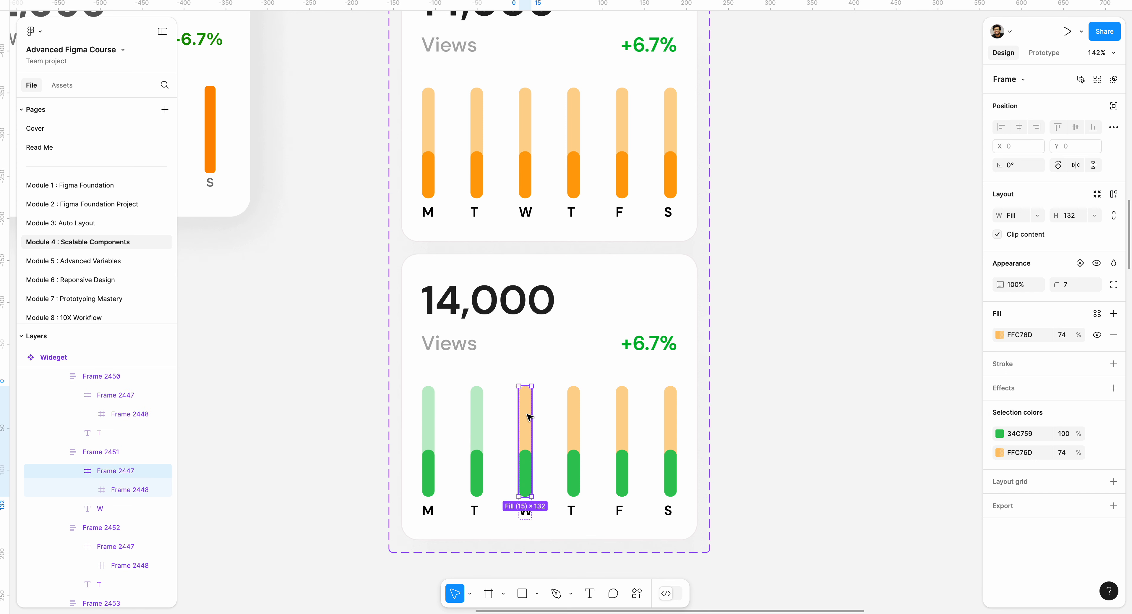
{"action": "left_click", "coordinate": [575, 417], "text": "shift"}
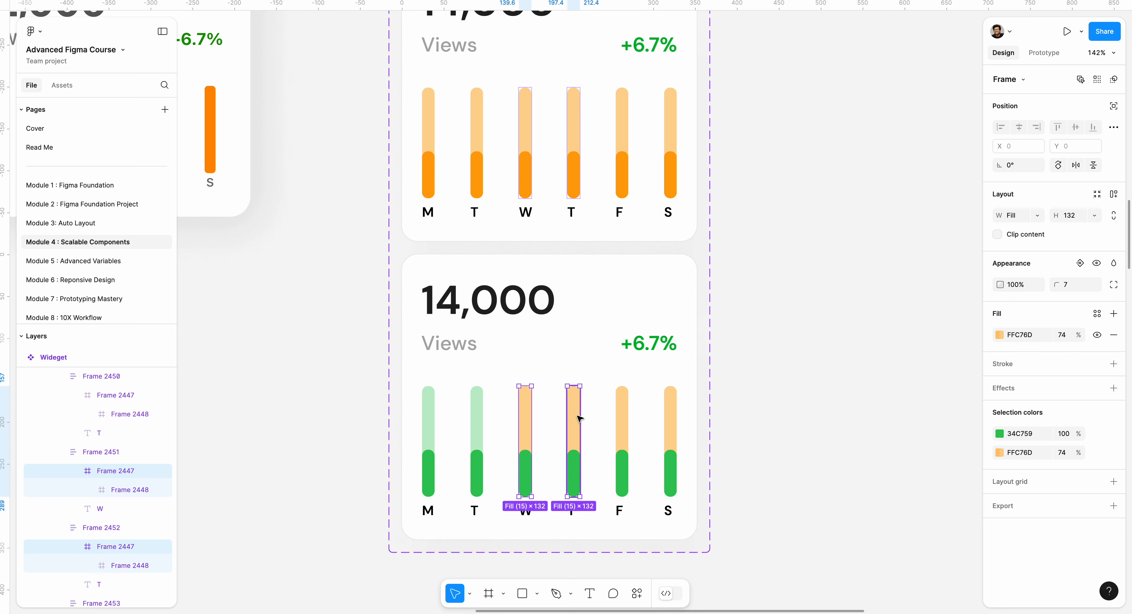
{"action": "left_click", "coordinate": [624, 420], "text": "shift"}
{"action": "left_click", "coordinate": [669, 423], "text": "shift"}
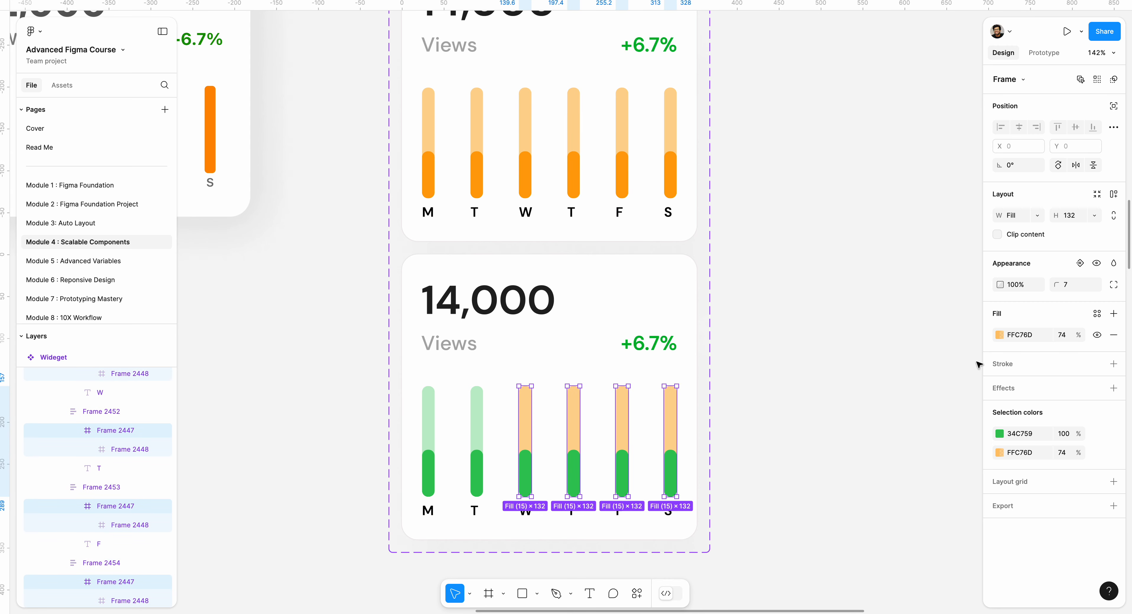
{"action": "left_click", "coordinate": [999, 334]}
{"action": "left_click", "coordinate": [858, 480]}
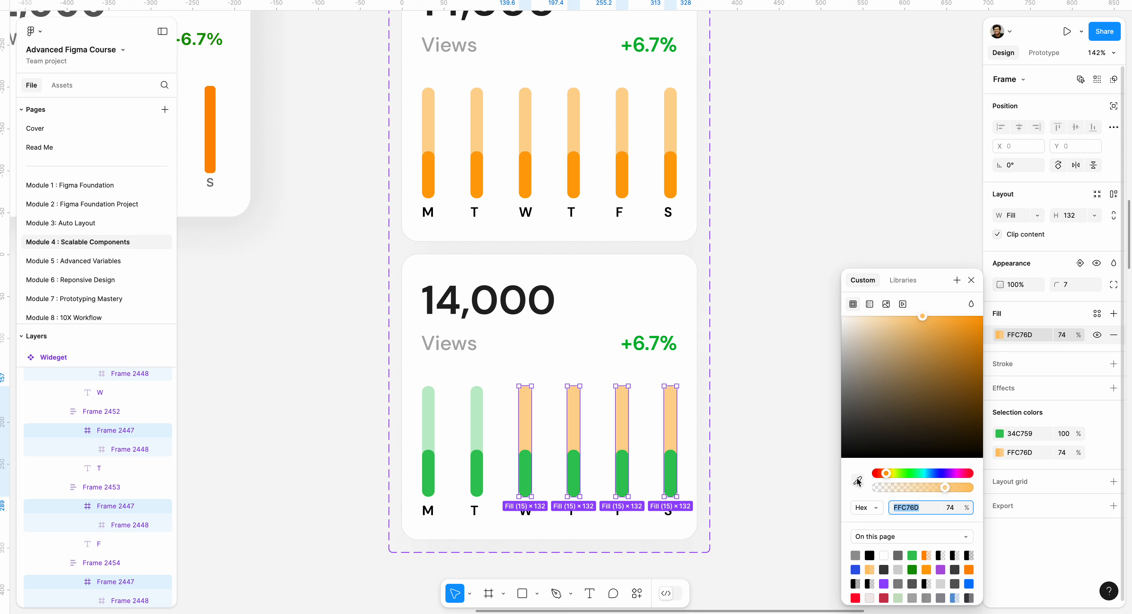
{"action": "left_click", "coordinate": [478, 409]}
{"action": "left_click", "coordinate": [769, 347]}
Step: Raise the W bar's green fill to a height of about 95 px
{"action": "scroll", "coordinate": [769, 347], "scroll_direction": "down", "scroll_amount": 3}
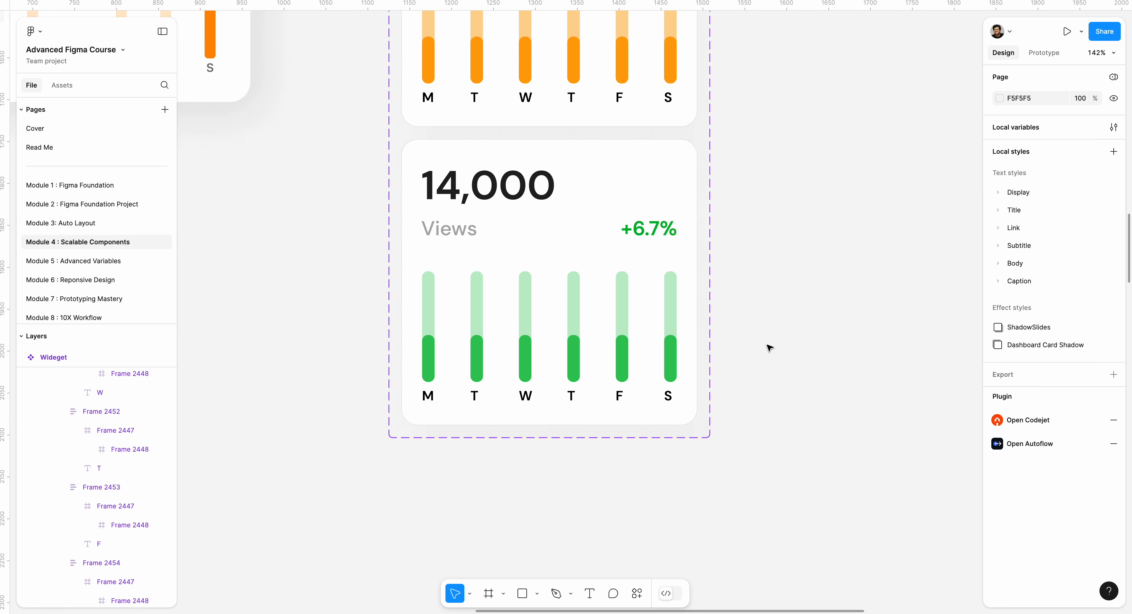
{"action": "double_click", "coordinate": [526, 371]}
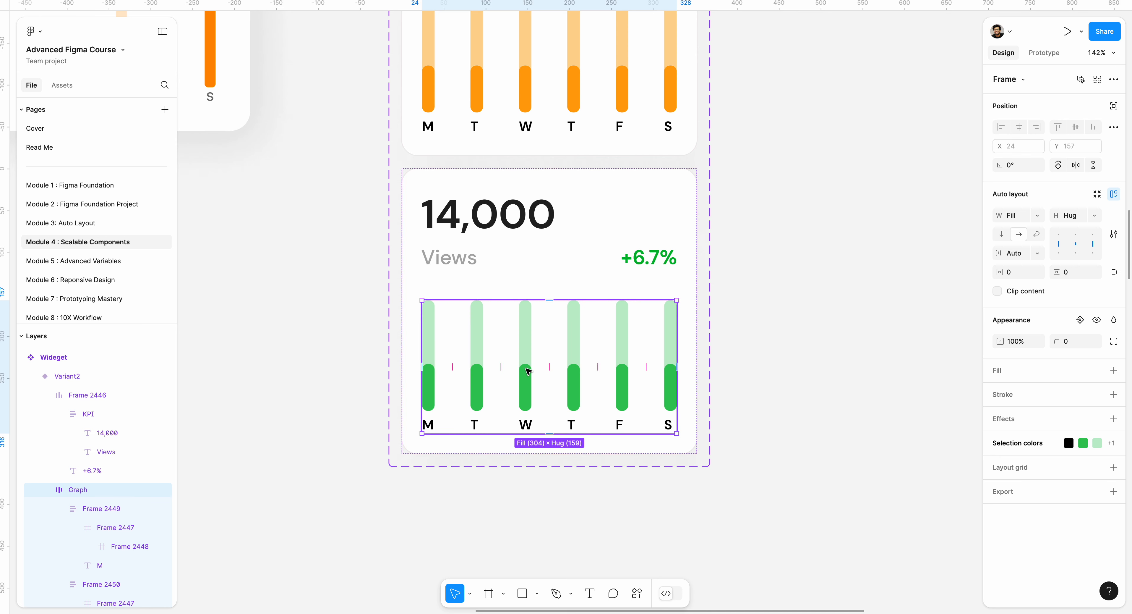
{"action": "double_click", "coordinate": [527, 367]}
{"action": "double_click", "coordinate": [526, 369]}
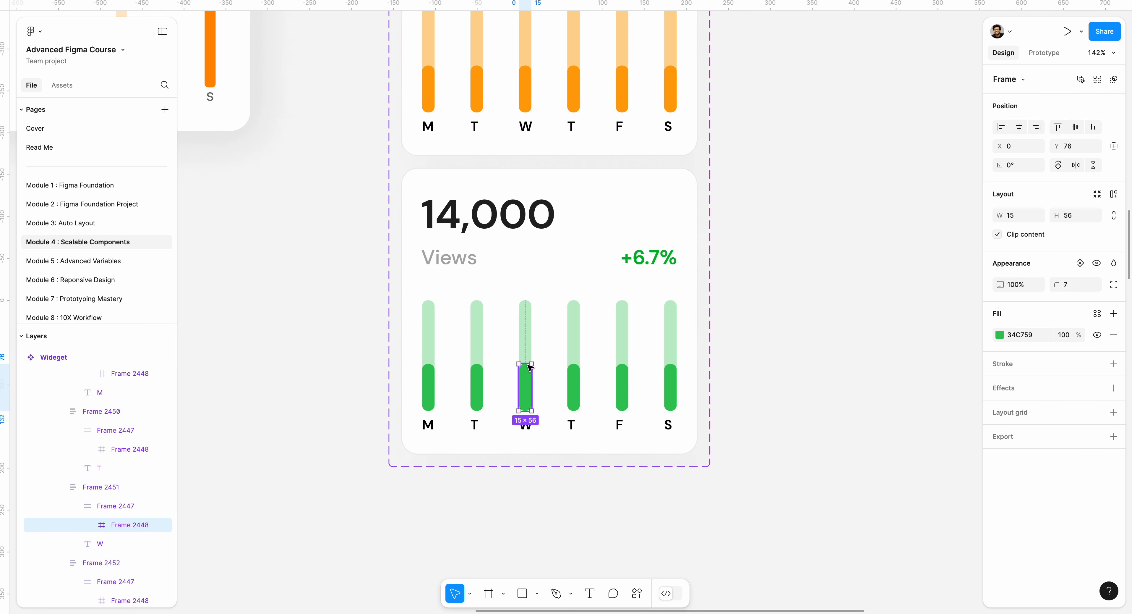
{"action": "left_click_drag", "start_coordinate": [531, 364], "coordinate": [532, 331]}
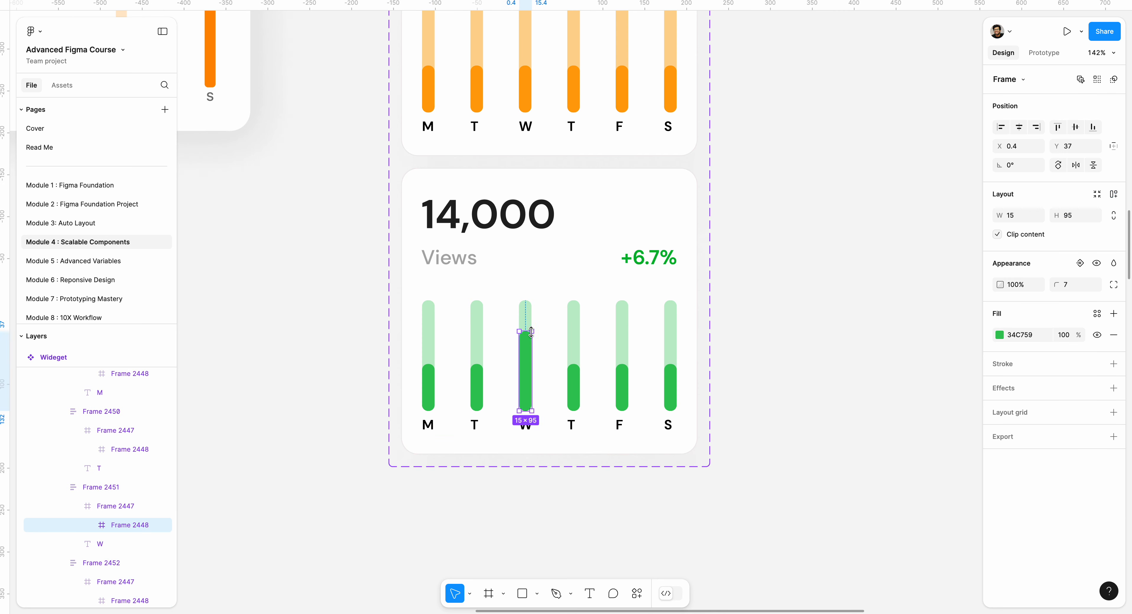
{"action": "left_click", "coordinate": [721, 334]}
Step: Change the second variant's Views label text to EARNED
{"action": "scroll", "coordinate": [723, 334], "scroll_direction": "down", "scroll_amount": 5}
{"action": "scroll", "coordinate": [725, 336], "scroll_direction": "left", "scroll_amount": 5}
{"action": "scroll", "coordinate": [724, 336], "scroll_direction": "up", "scroll_amount": 1}
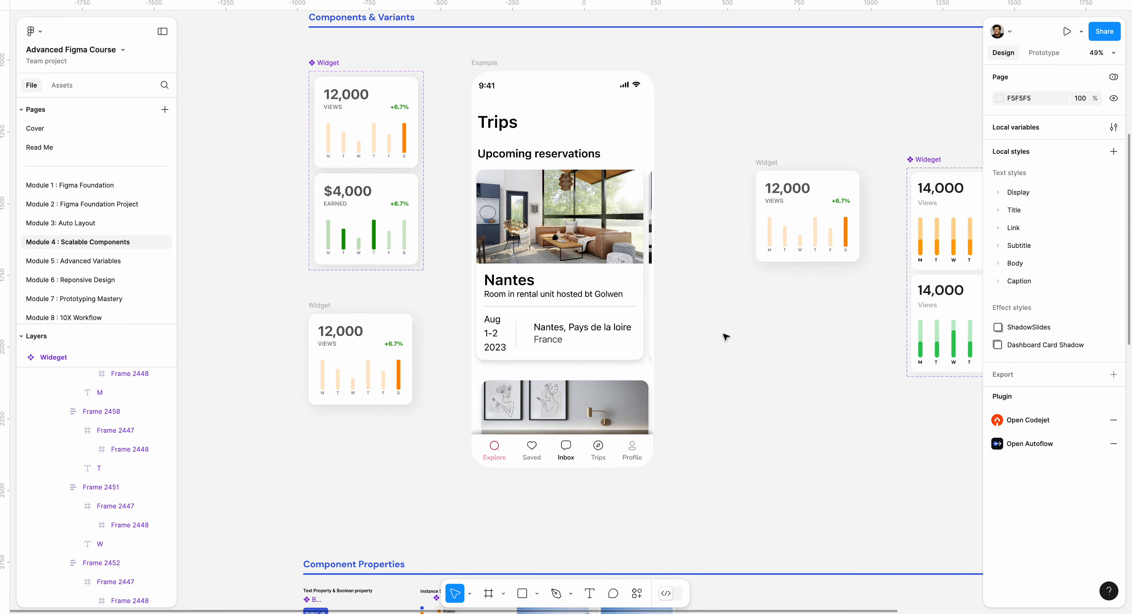
{"action": "scroll", "coordinate": [445, 237], "scroll_direction": "right", "scroll_amount": 3}
{"action": "scroll", "coordinate": [445, 237], "scroll_direction": "up", "scroll_amount": 1}
{"action": "scroll", "coordinate": [752, 363], "scroll_direction": "up", "scroll_amount": 3}
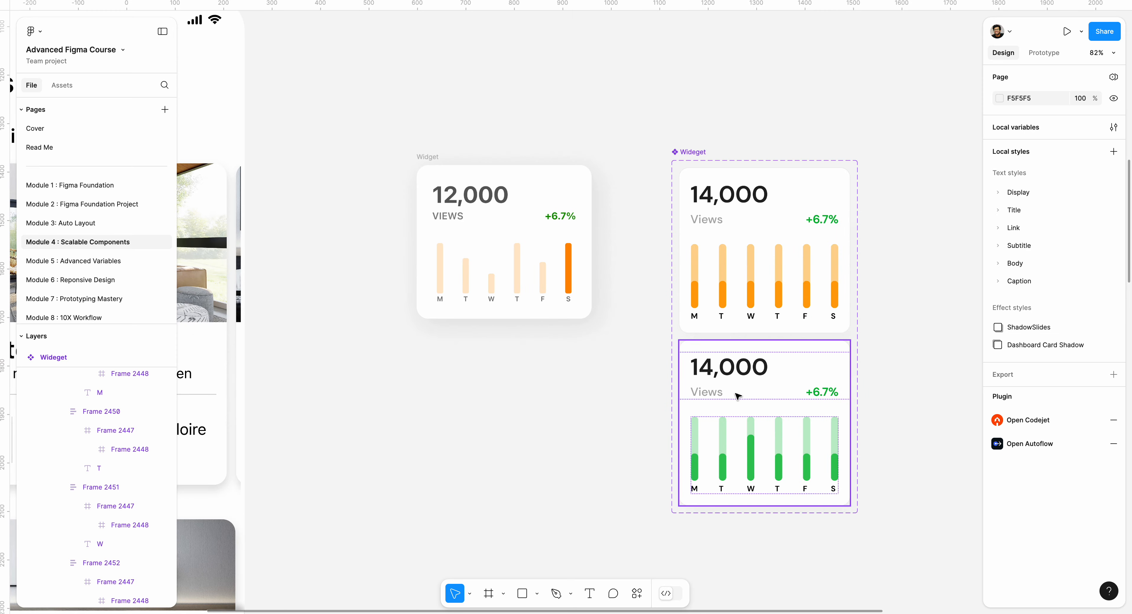
{"action": "left_click", "coordinate": [716, 394]}
{"action": "double_click", "coordinate": [716, 395]}
{"action": "double_click", "coordinate": [713, 392]}
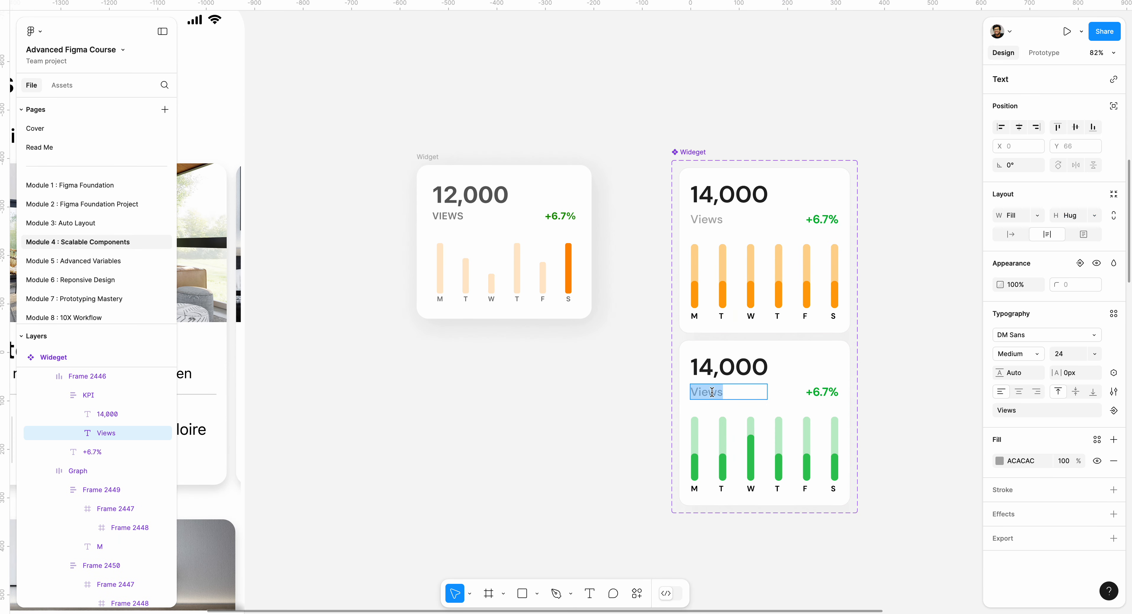
{"action": "type", "text": "EARNED"}
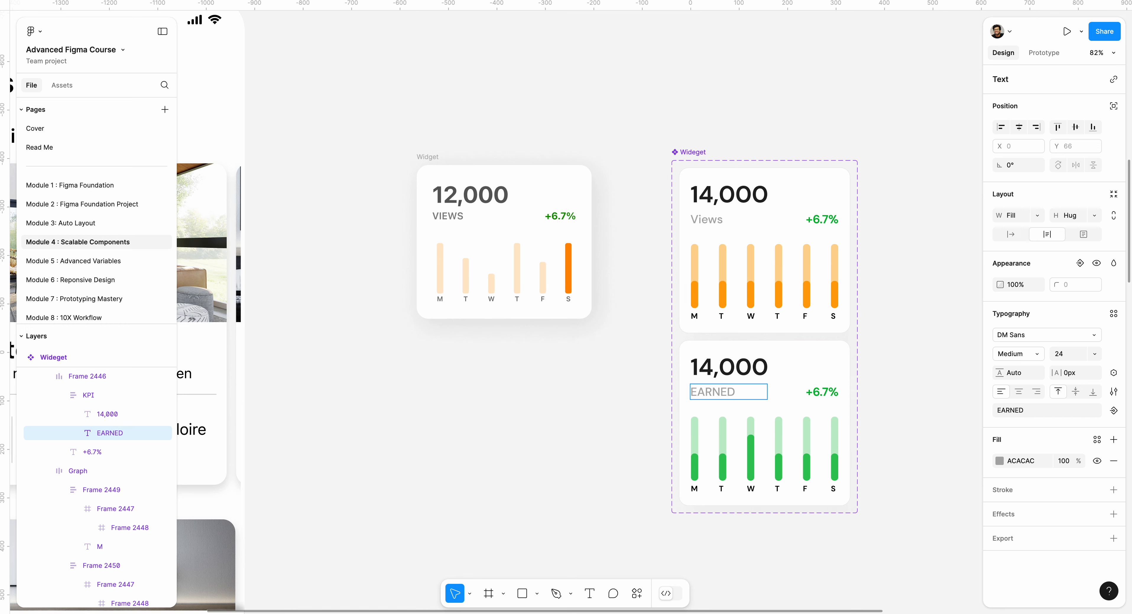
{"action": "key", "text": "Escape"}
Step: Rename the second variant's property value to Earned Widget
{"action": "scroll", "coordinate": [621, 391], "scroll_direction": "down", "scroll_amount": 2}
{"action": "scroll", "coordinate": [621, 392], "scroll_direction": "right", "scroll_amount": 2}
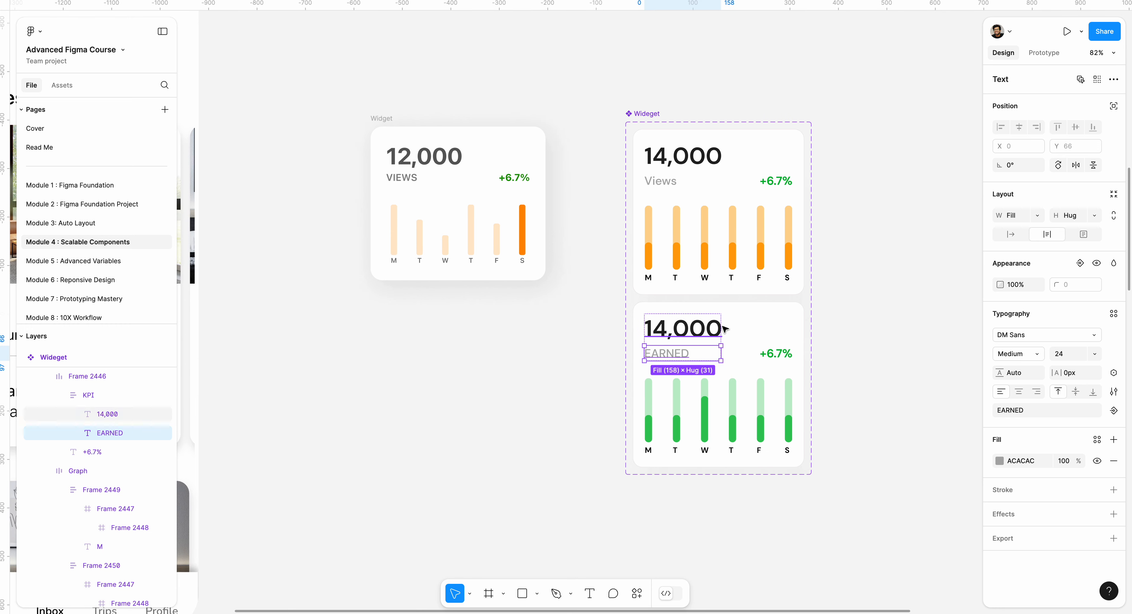
{"action": "left_click", "coordinate": [751, 308]}
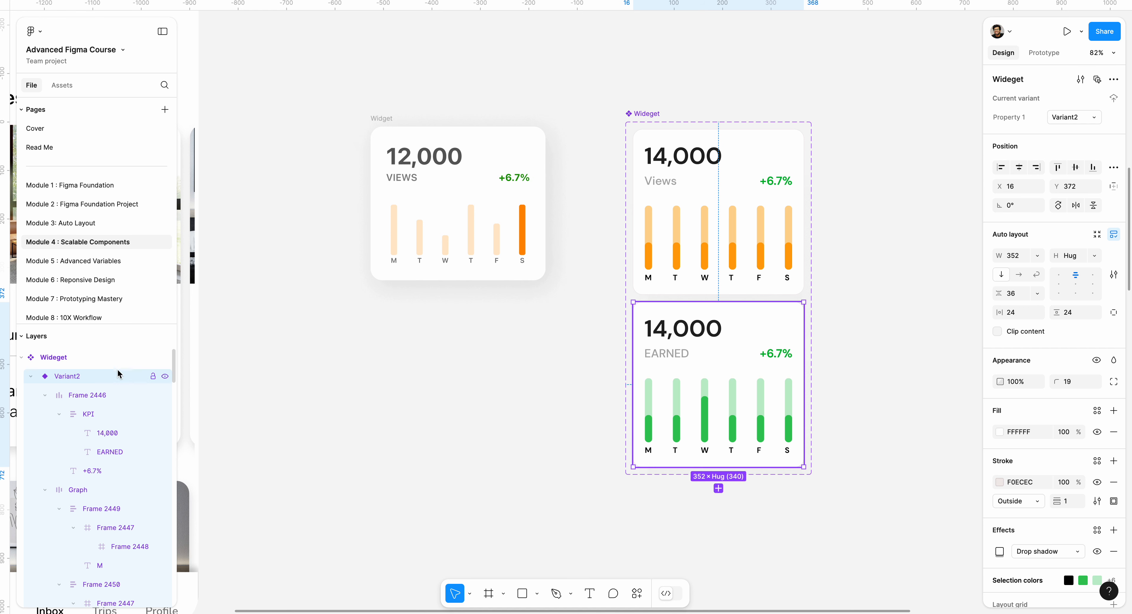
{"action": "double_click", "coordinate": [93, 376]}
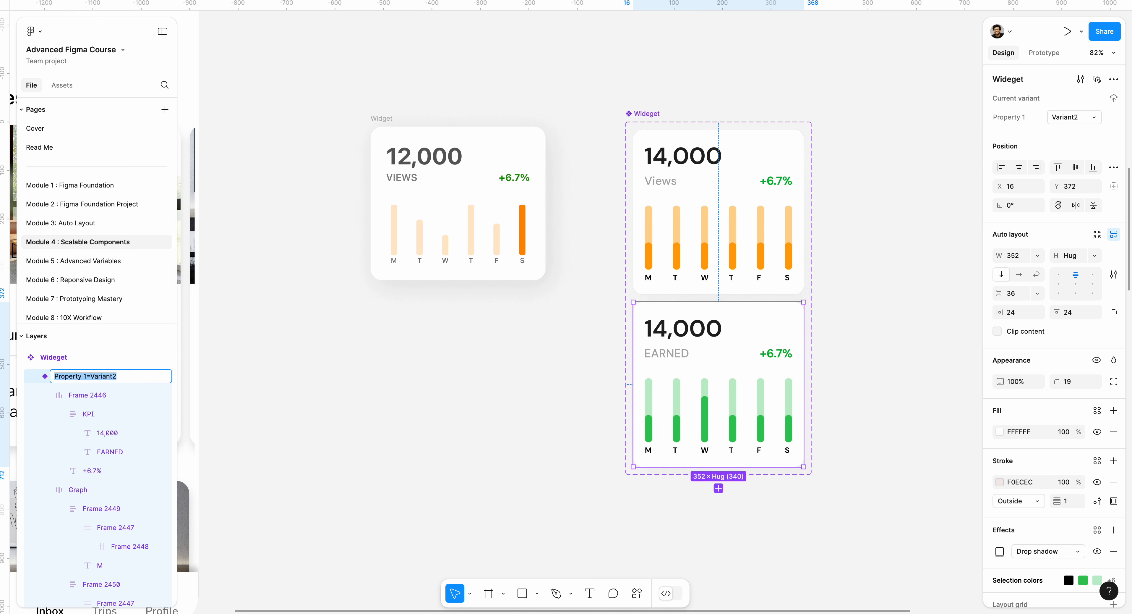
{"action": "key", "text": "Escape"}
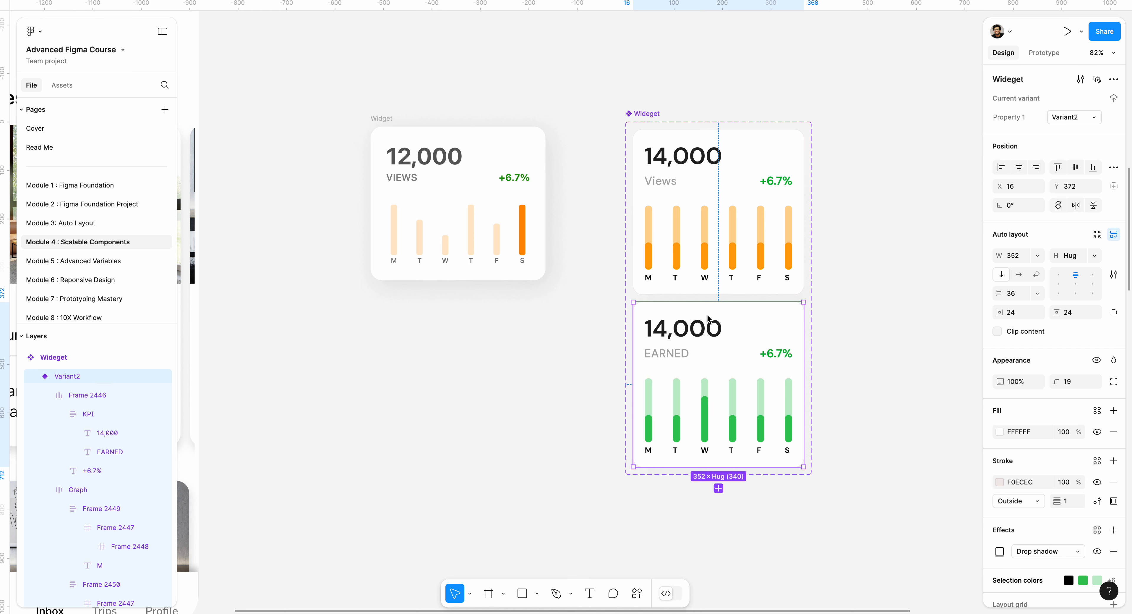
{"action": "scroll", "coordinate": [747, 324], "scroll_direction": "down", "scroll_amount": 2}
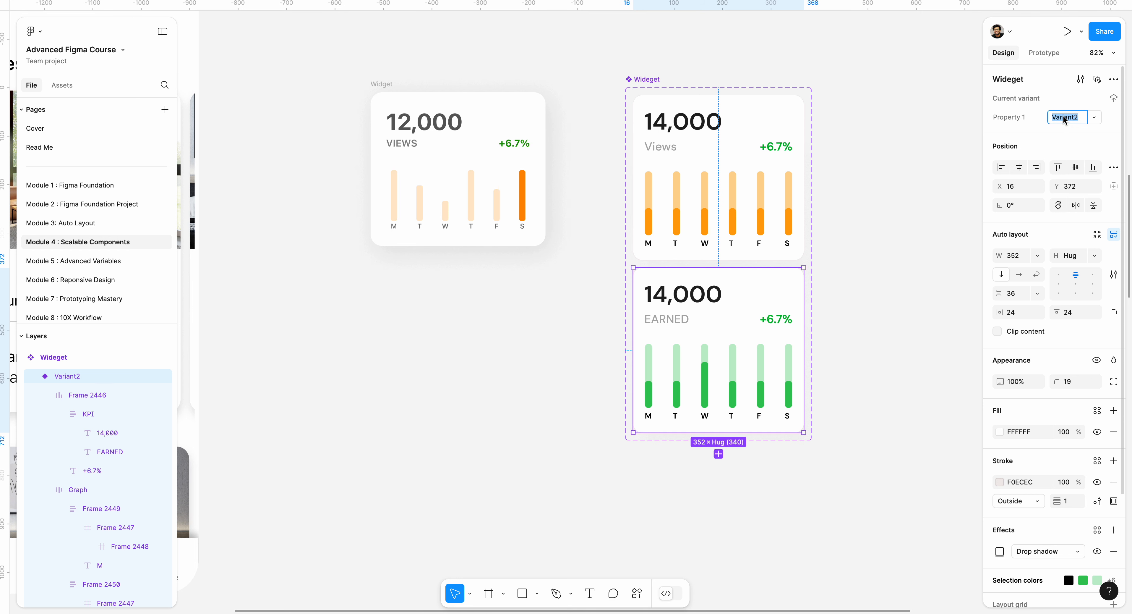
{"action": "type", "text": "Earn"}
{"action": "type", "text": "ed Widget"}
{"action": "key", "text": "Return"}
Step: Rename the first variant's property value to View Widget
{"action": "left_click", "coordinate": [747, 184]}
{"action": "left_click", "coordinate": [1075, 117]}
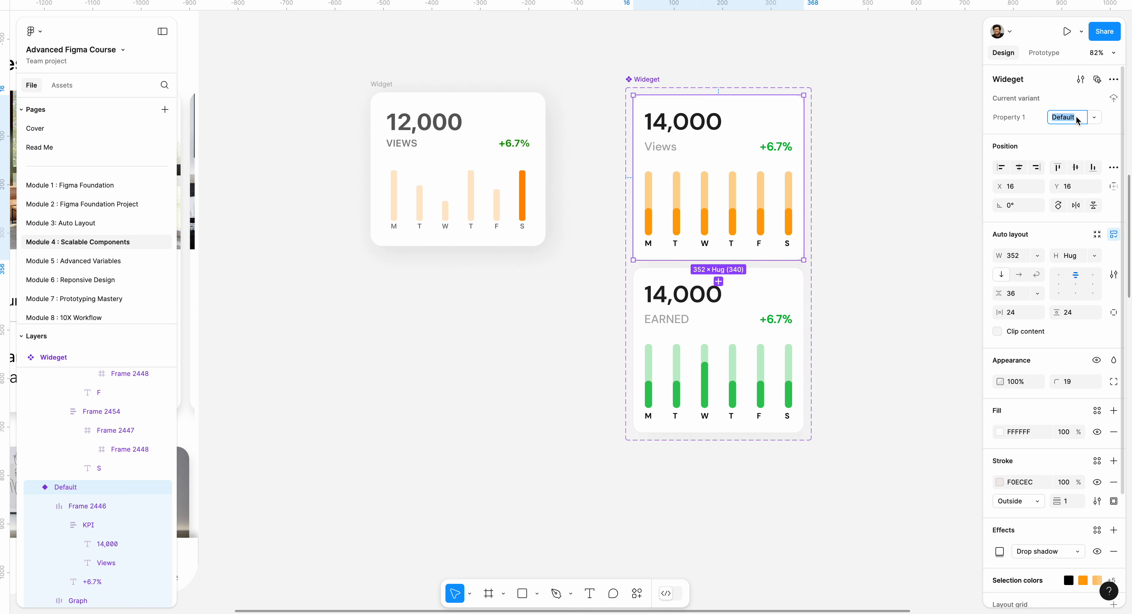
{"action": "type", "text": "Vi"}
{"action": "type", "text": "ew Widget"}
{"action": "key", "text": "Return"}
{"action": "left_click", "coordinate": [903, 105]}
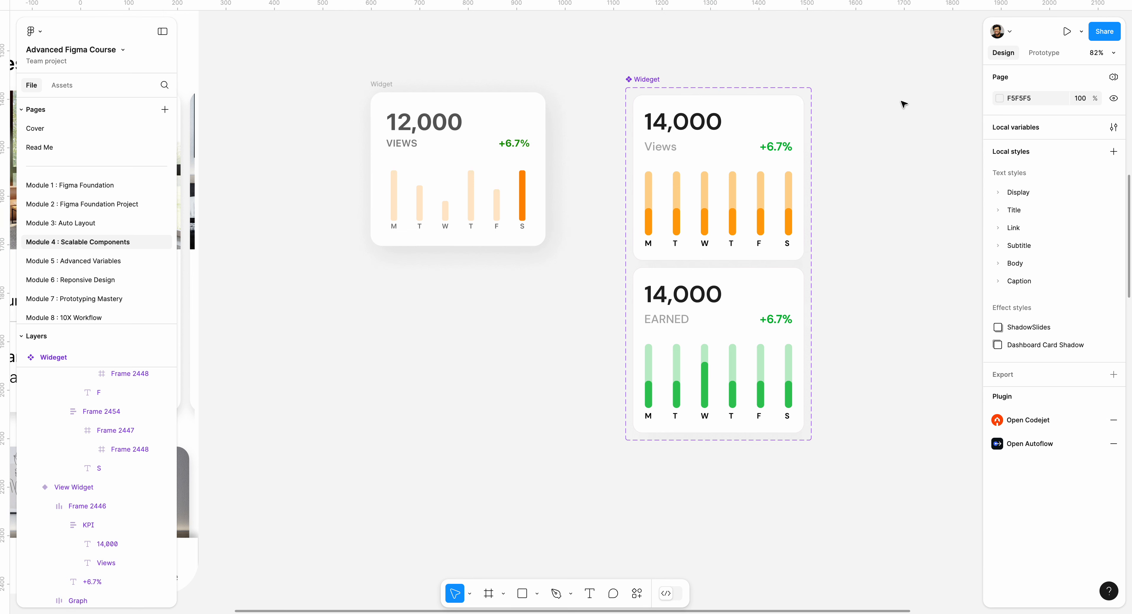
Step: Change the Earned Widget variant's number from 14,000 to 15,000
{"action": "scroll", "coordinate": [835, 104], "scroll_direction": "right", "scroll_amount": 3}
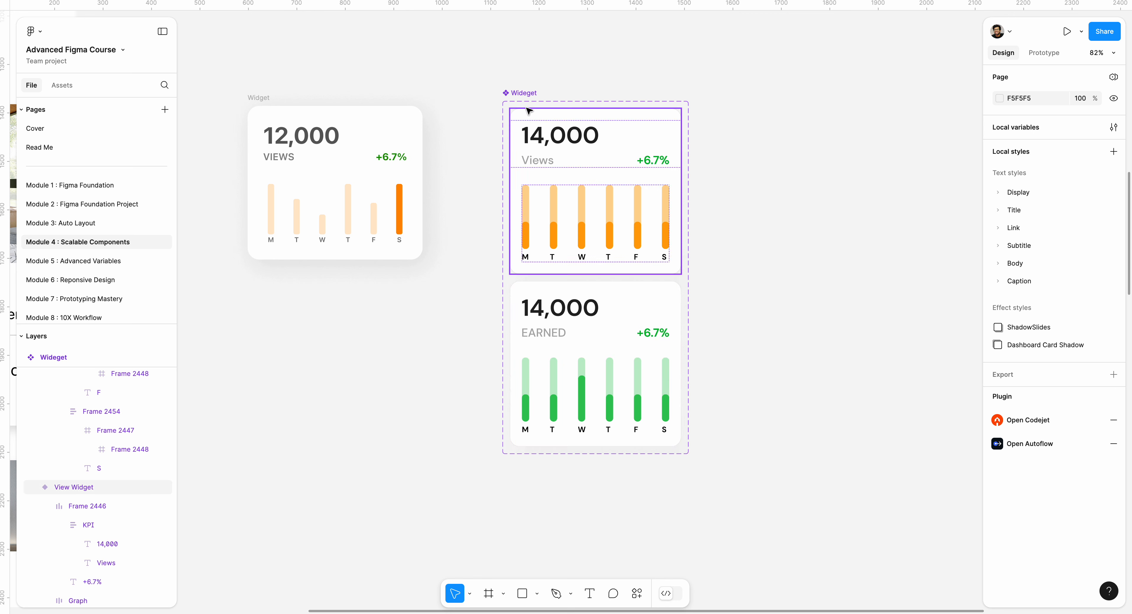
{"action": "left_click_drag", "start_coordinate": [523, 98], "coordinate": [514, 92]}
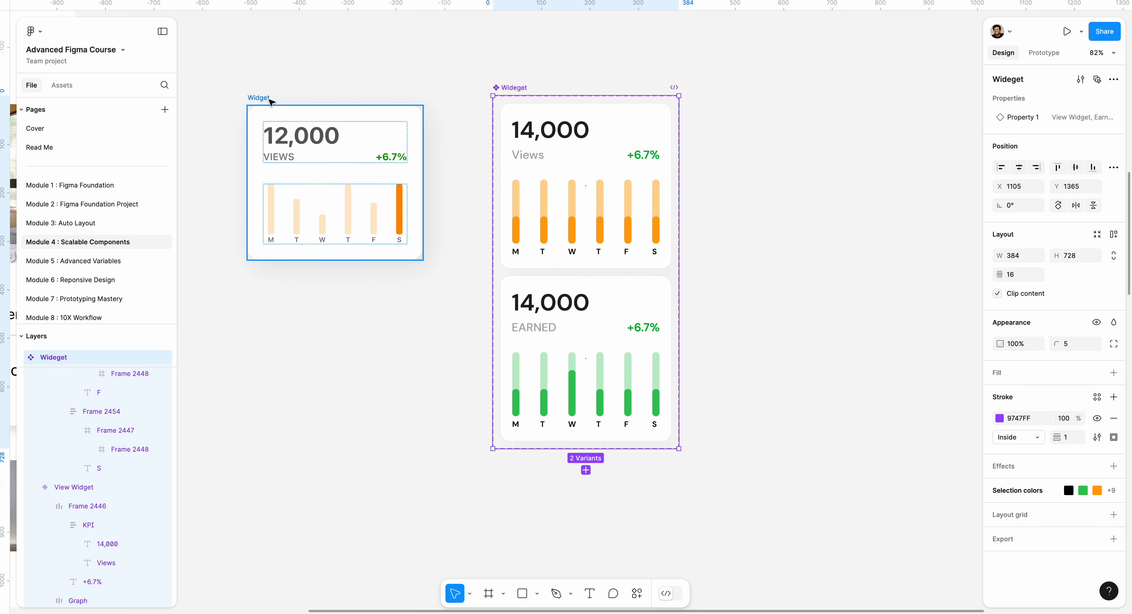
{"action": "left_click_drag", "start_coordinate": [267, 99], "coordinate": [216, 99]}
{"action": "left_click_drag", "start_coordinate": [768, 105], "coordinate": [642, 104]}
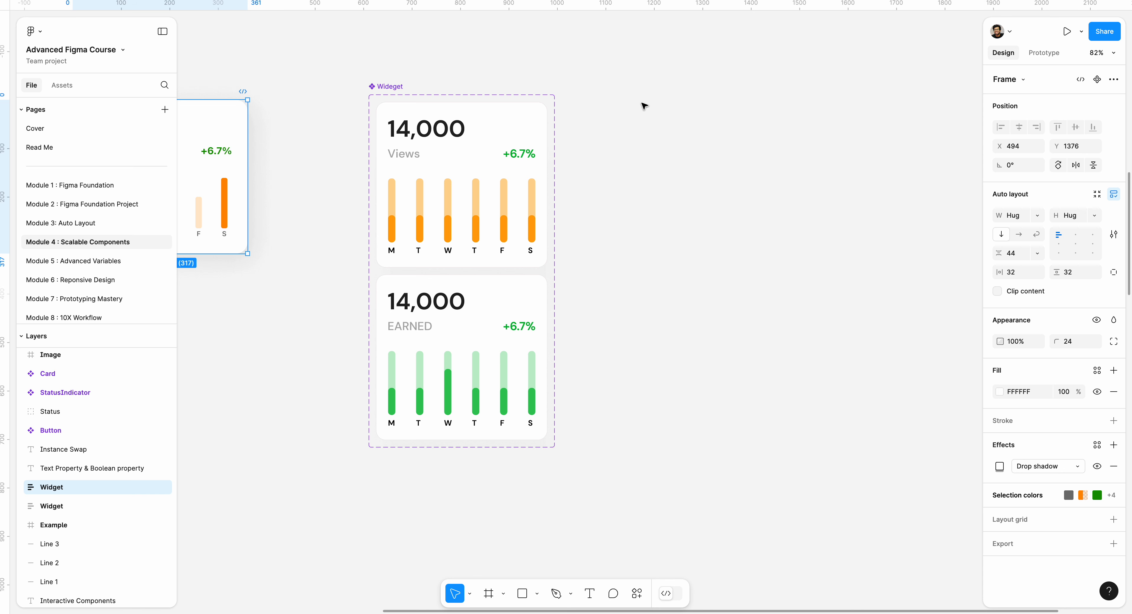
{"action": "scroll", "coordinate": [593, 202], "scroll_direction": "down", "scroll_amount": 1}
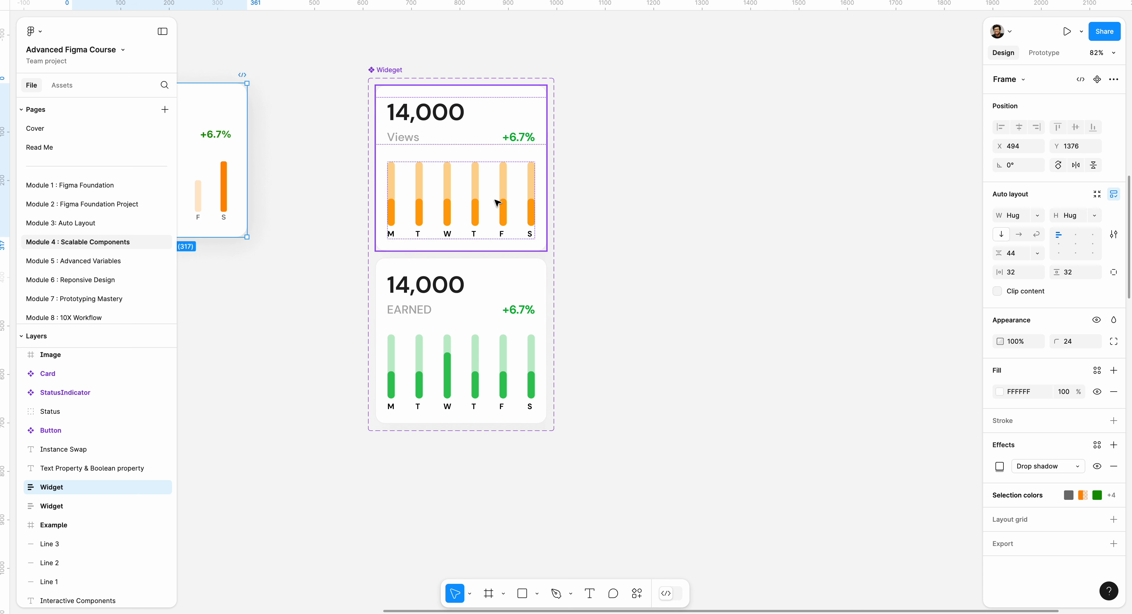
{"action": "left_click_drag", "start_coordinate": [711, 247], "coordinate": [626, 260]}
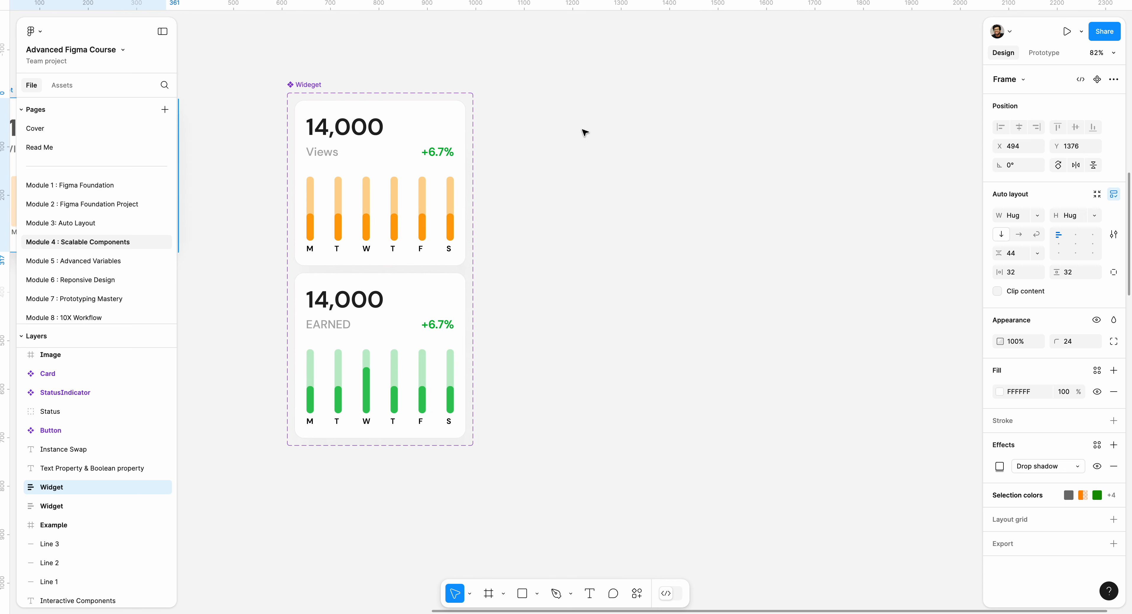
{"action": "double_click", "coordinate": [373, 301]}
{"action": "double_click", "coordinate": [372, 301]}
{"action": "double_click", "coordinate": [328, 302]}
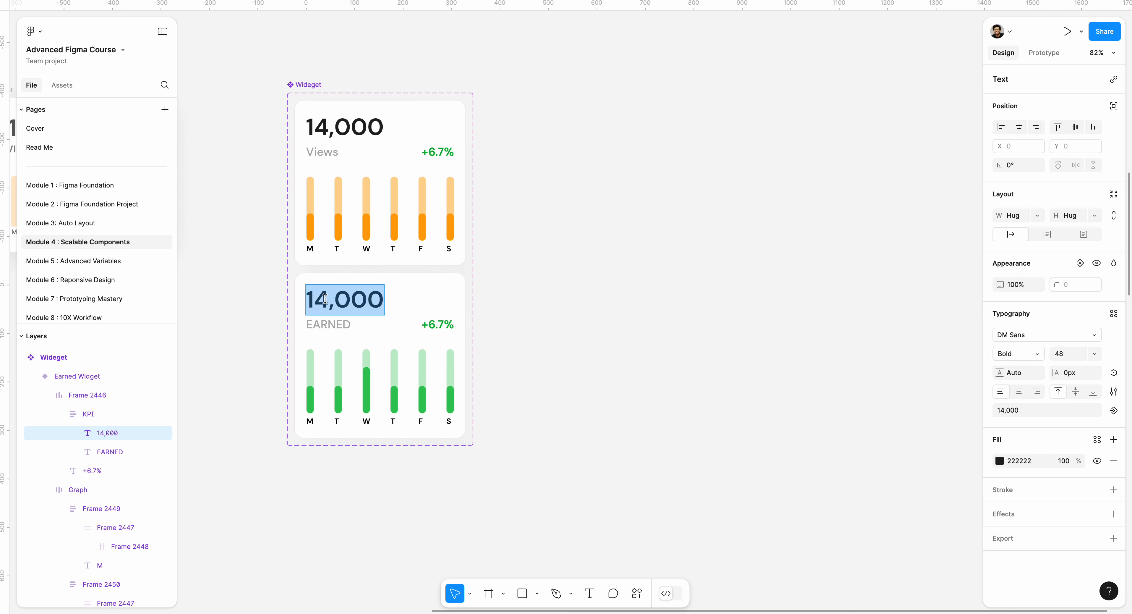
{"action": "left_click", "coordinate": [330, 295]}
{"action": "key", "text": "BackSpace"}
{"action": "type", "text": "5"}
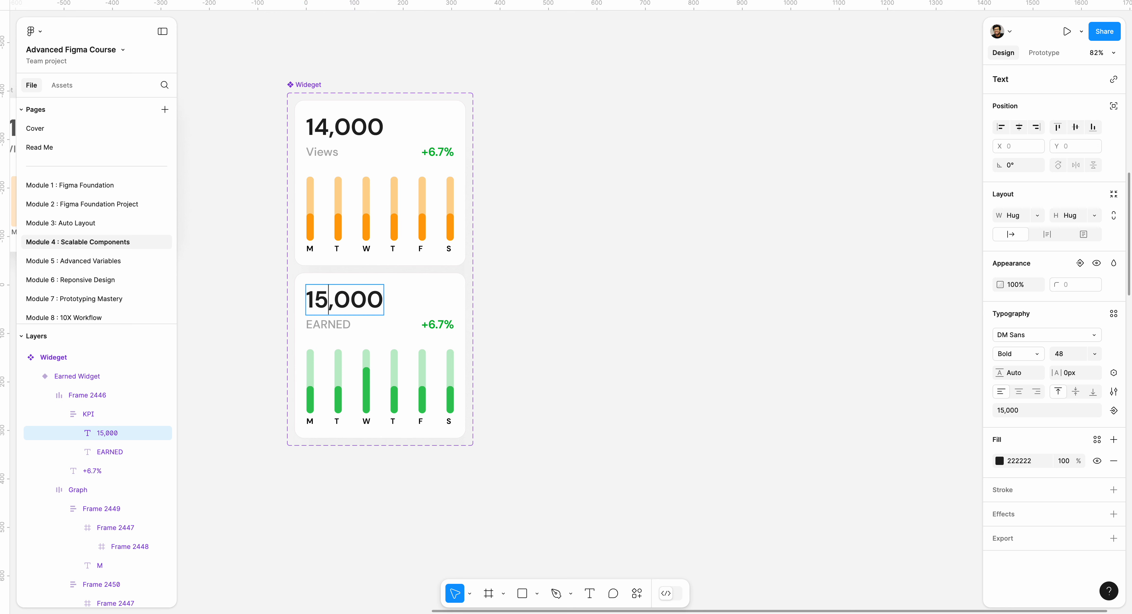
{"action": "key", "text": "Escape"}
Step: Change the Earned Widget variant's percentage to +10.7%
{"action": "left_click", "coordinate": [589, 233]}
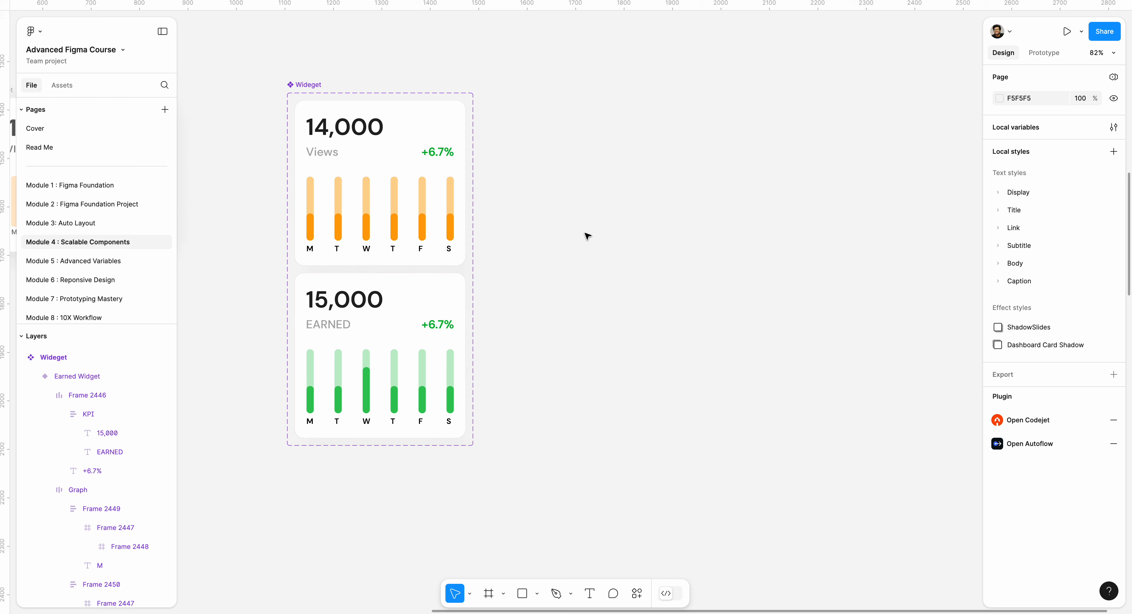
{"action": "left_click", "coordinate": [438, 325]}
{"action": "double_click", "coordinate": [438, 325]}
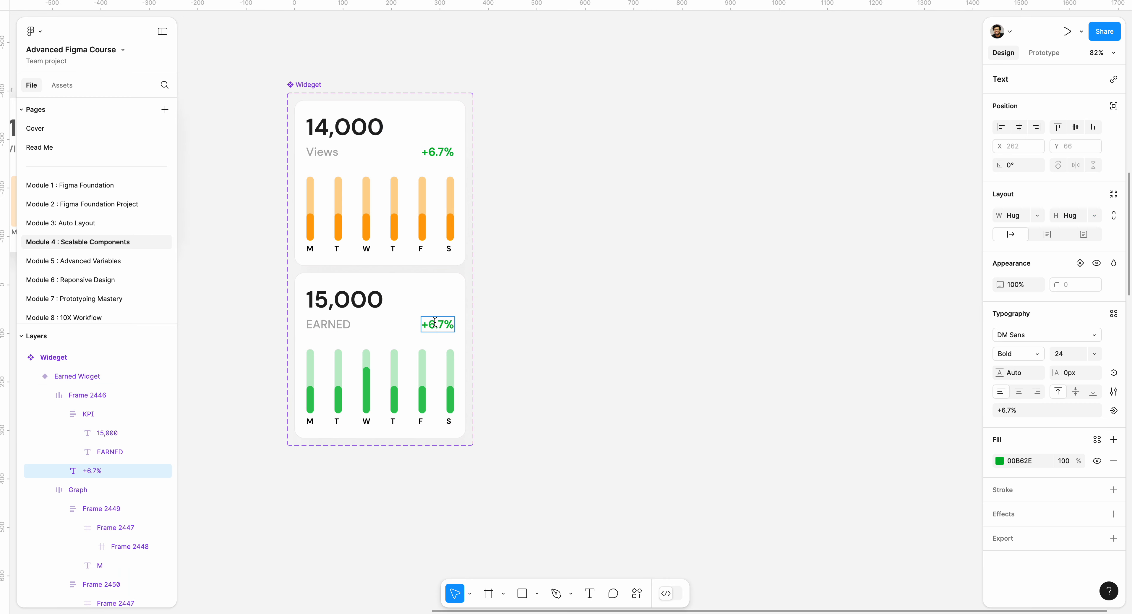
{"action": "left_click", "coordinate": [435, 322]}
{"action": "key", "text": "BackSpace"}
{"action": "type", "text": "10"}
Step: Raise the F bar's green fill in the Earned Widget variant to nearly the top of its track
{"action": "left_click", "coordinate": [422, 395]}
{"action": "double_click", "coordinate": [423, 394]}
{"action": "double_click", "coordinate": [422, 394]}
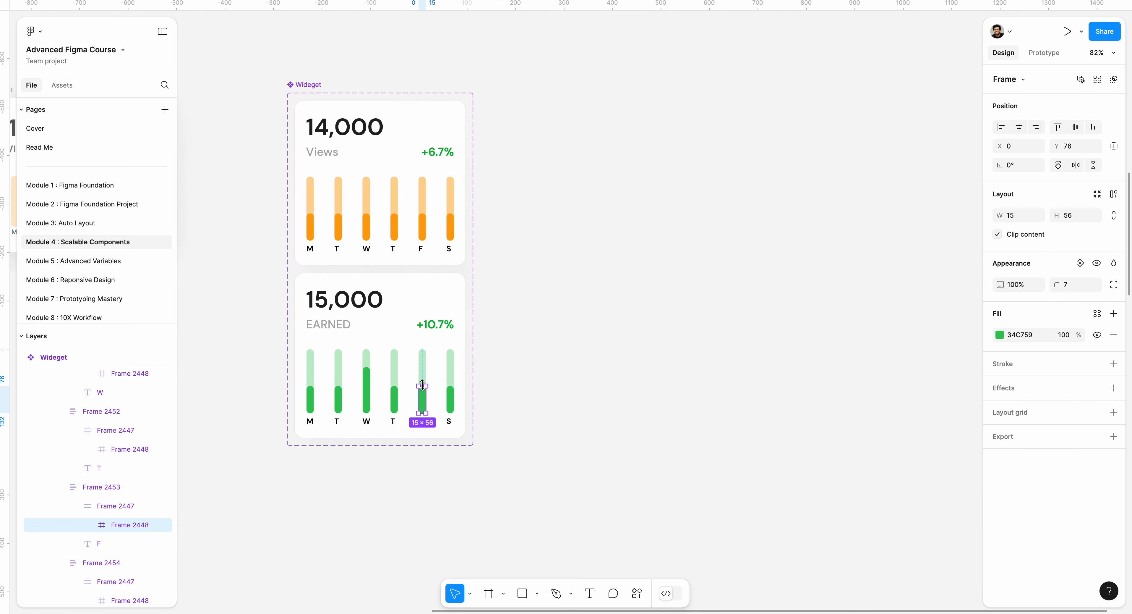
{"action": "left_click_drag", "start_coordinate": [422, 386], "coordinate": [424, 355]}
{"action": "left_click", "coordinate": [554, 346]}
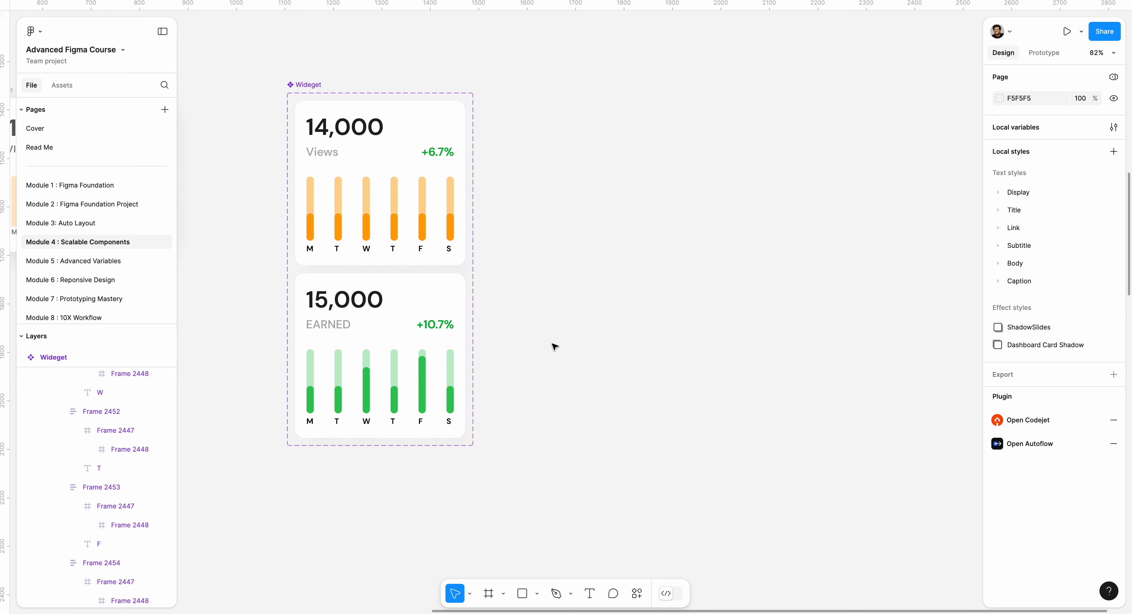
Step: Rename the component set to Widget
{"action": "left_click", "coordinate": [65, 83]}
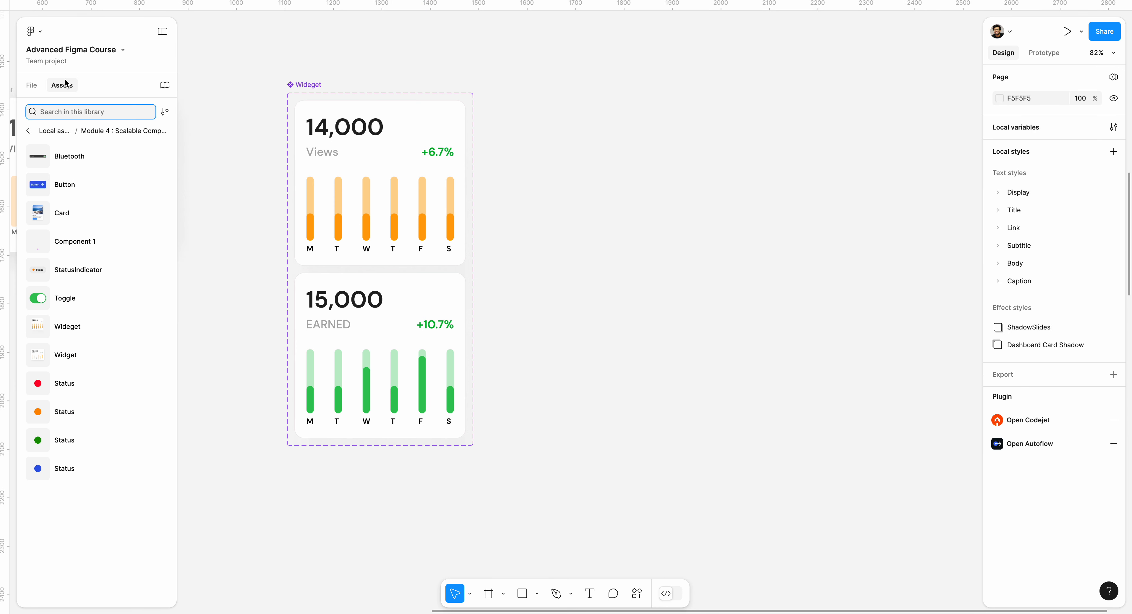
{"action": "double_click", "coordinate": [311, 85]}
{"action": "type", "text": "W"}
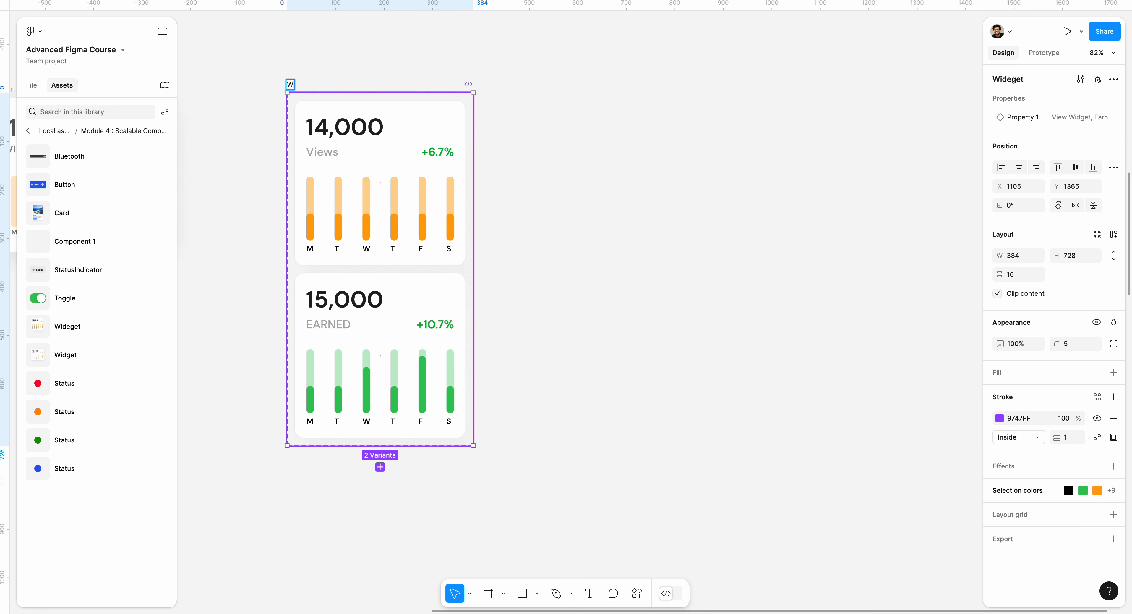
{"action": "type", "text": "idget"}
{"action": "key", "text": "Return"}
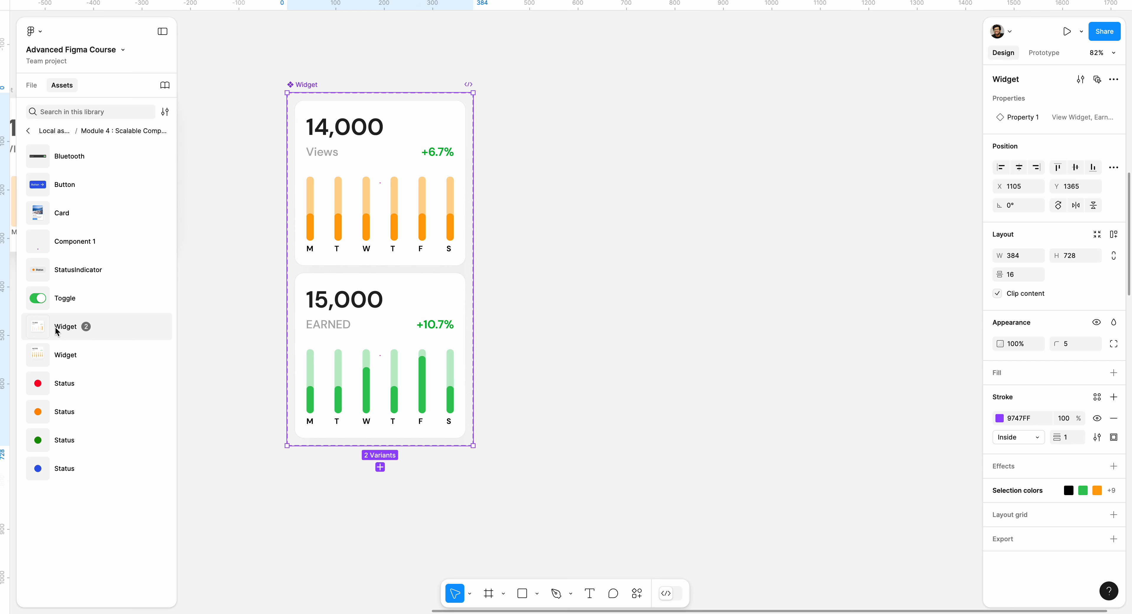
Step: Place an instance of the Widget component from the assets library onto the canvas
{"action": "left_click_drag", "start_coordinate": [57, 355], "coordinate": [744, 303]}
{"action": "left_click", "coordinate": [615, 172]}
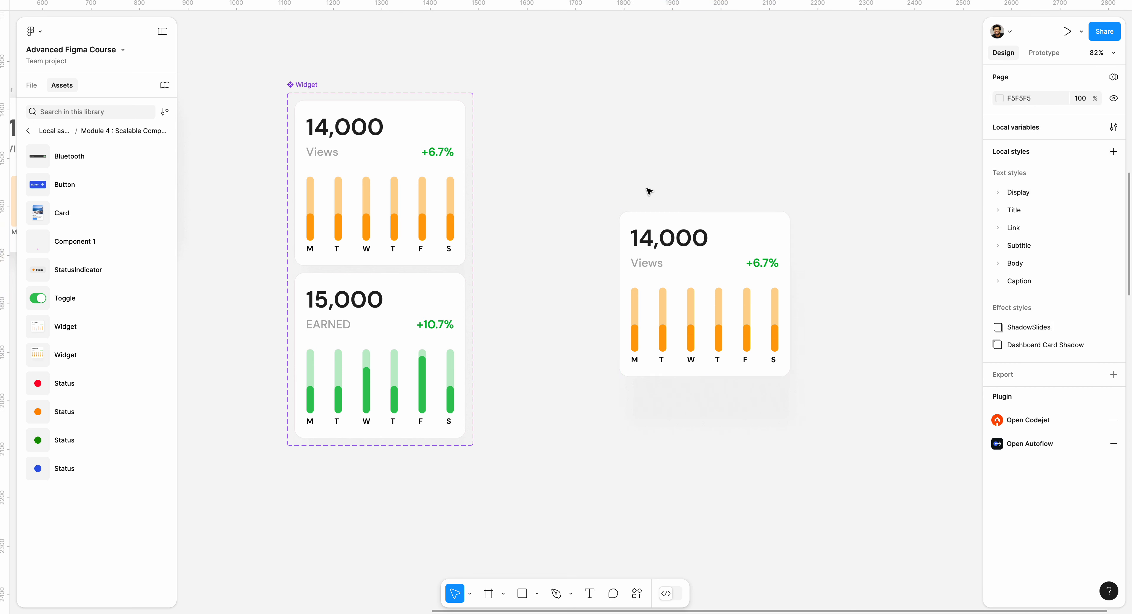
Step: Test the instance by switching its variant to Earned Widget and back to View Widget
{"action": "left_click", "coordinate": [687, 228]}
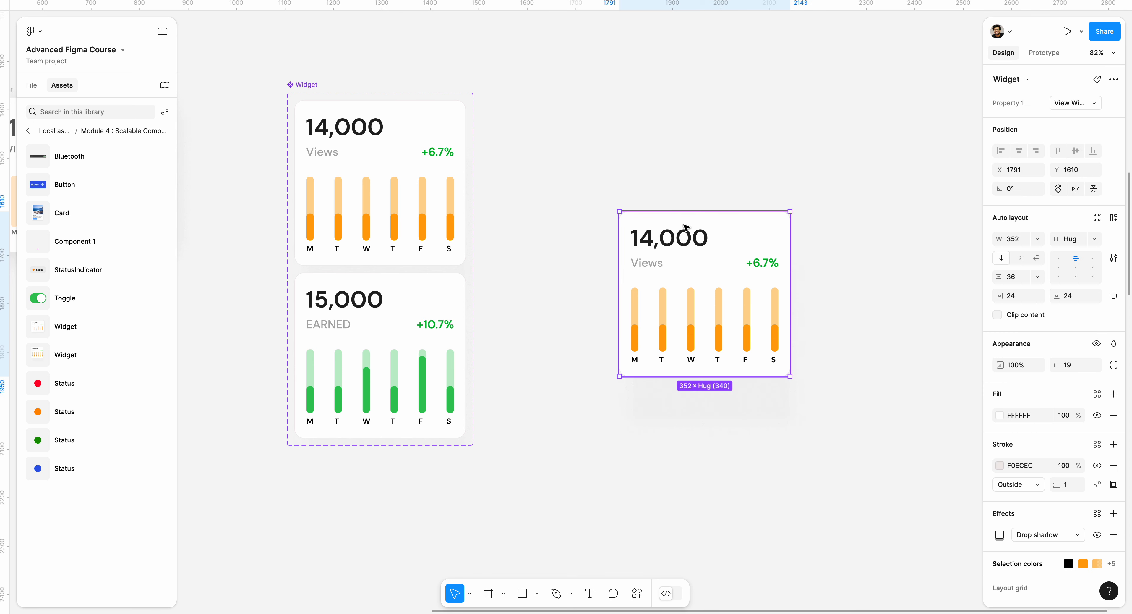
{"action": "left_click", "coordinate": [1063, 104]}
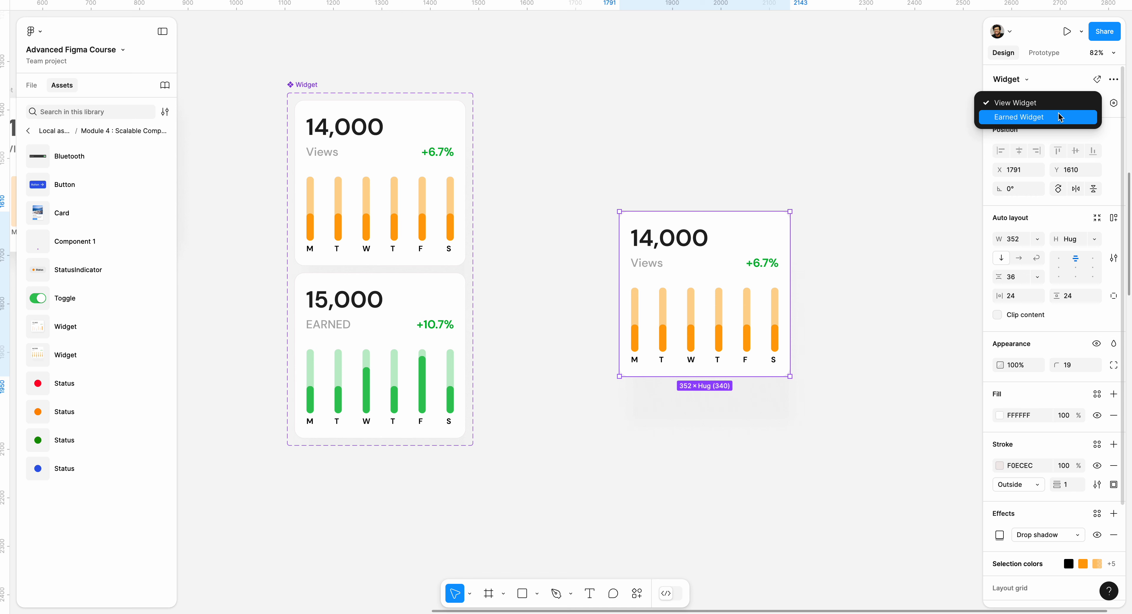
{"action": "left_click", "coordinate": [1058, 113]}
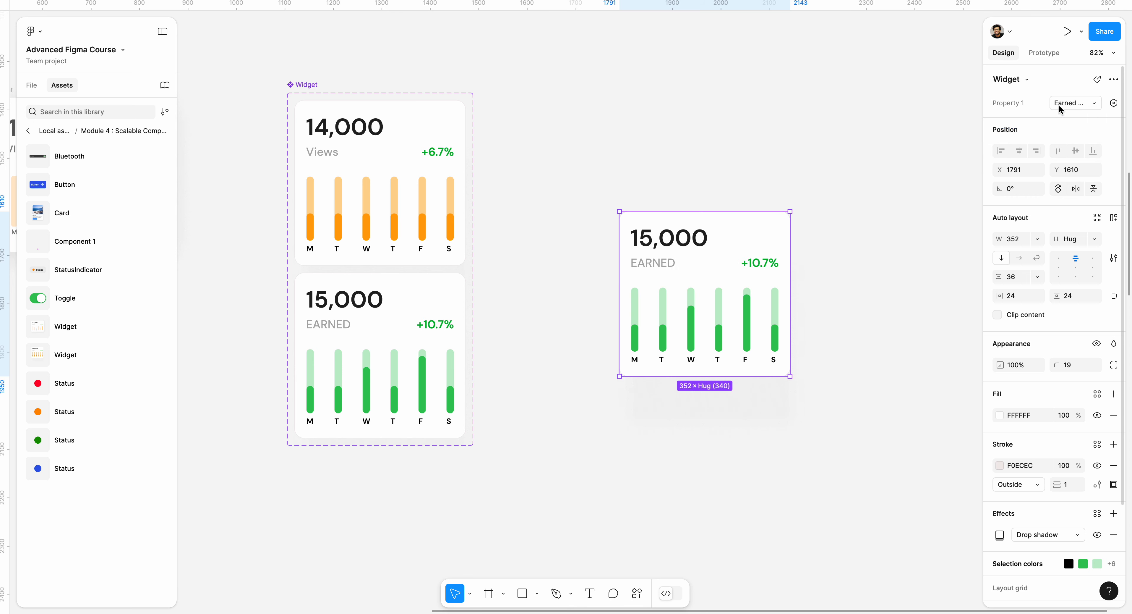
{"action": "left_click", "coordinate": [1059, 103]}
{"action": "left_click", "coordinate": [1042, 89]}
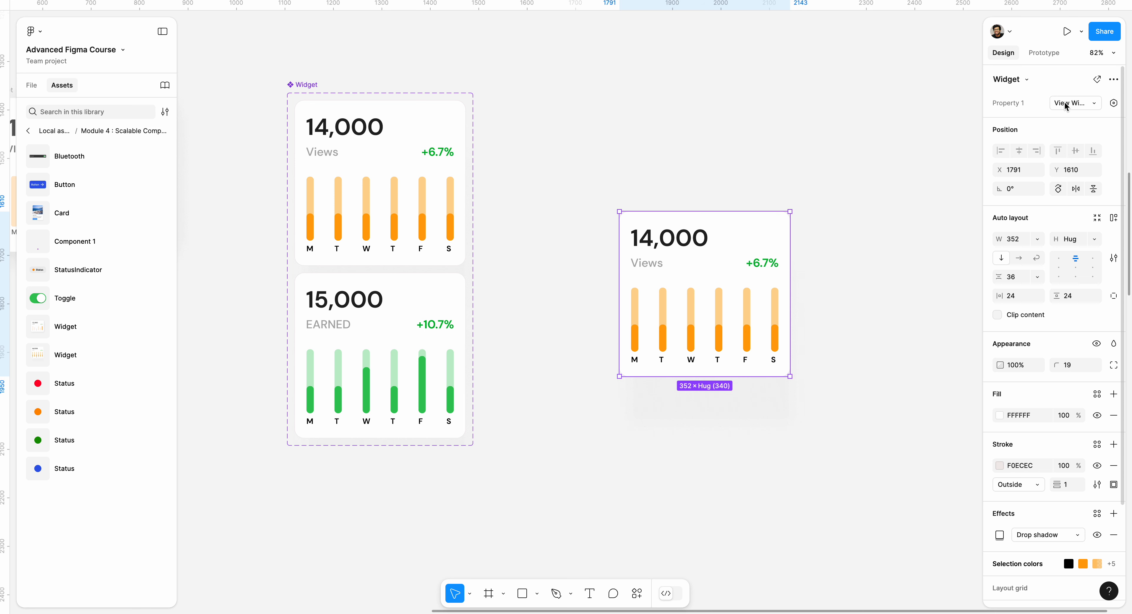
Step: Switch the placed Widget instance to the Earned Widget variant
{"action": "left_click", "coordinate": [367, 157]}
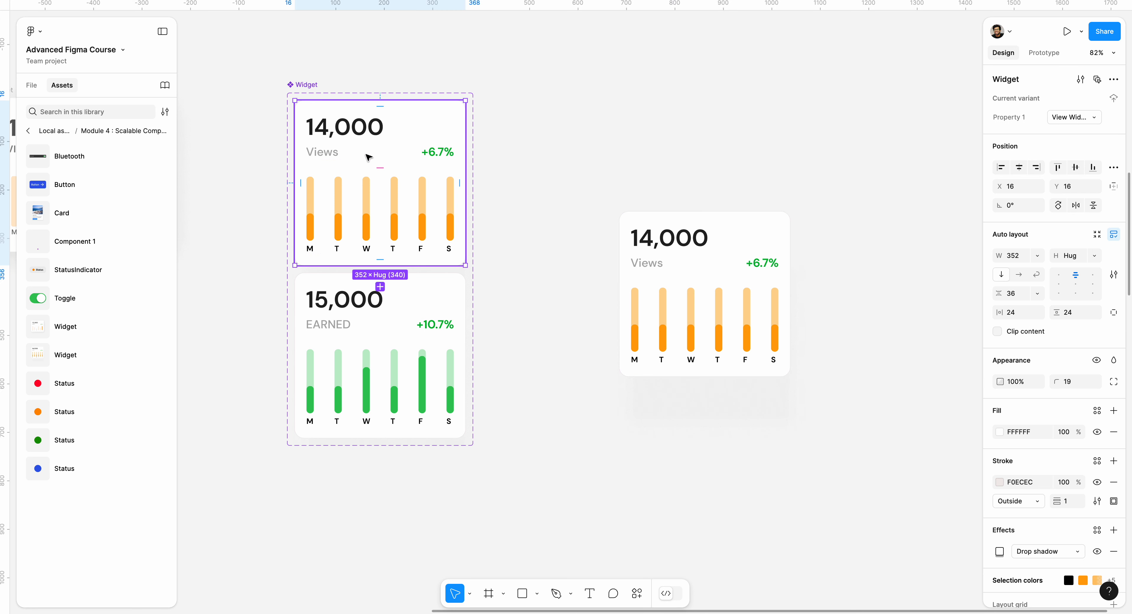
{"action": "left_click", "coordinate": [704, 290]}
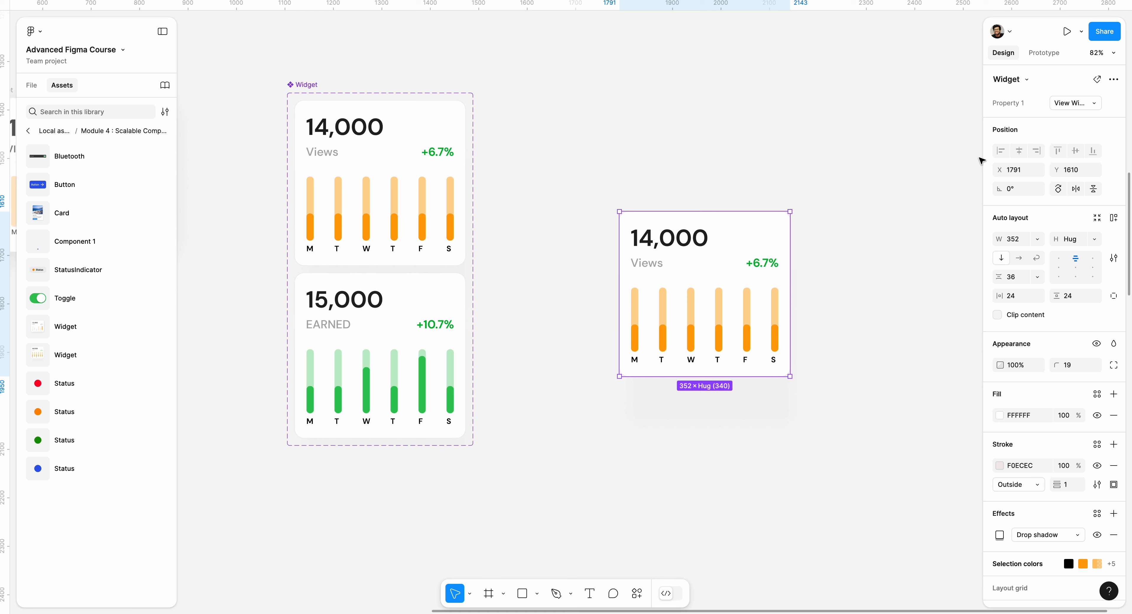
{"action": "left_click", "coordinate": [1069, 103]}
{"action": "left_click", "coordinate": [1061, 120]}
{"action": "left_click", "coordinate": [892, 160]}
Step: Create an iPhone 14 & 15 Pro frame and move the widget instance into it
{"action": "left_click_drag", "start_coordinate": [860, 168], "coordinate": [553, 144]}
{"action": "left_click_drag", "start_coordinate": [521, 182], "coordinate": [595, 180]}
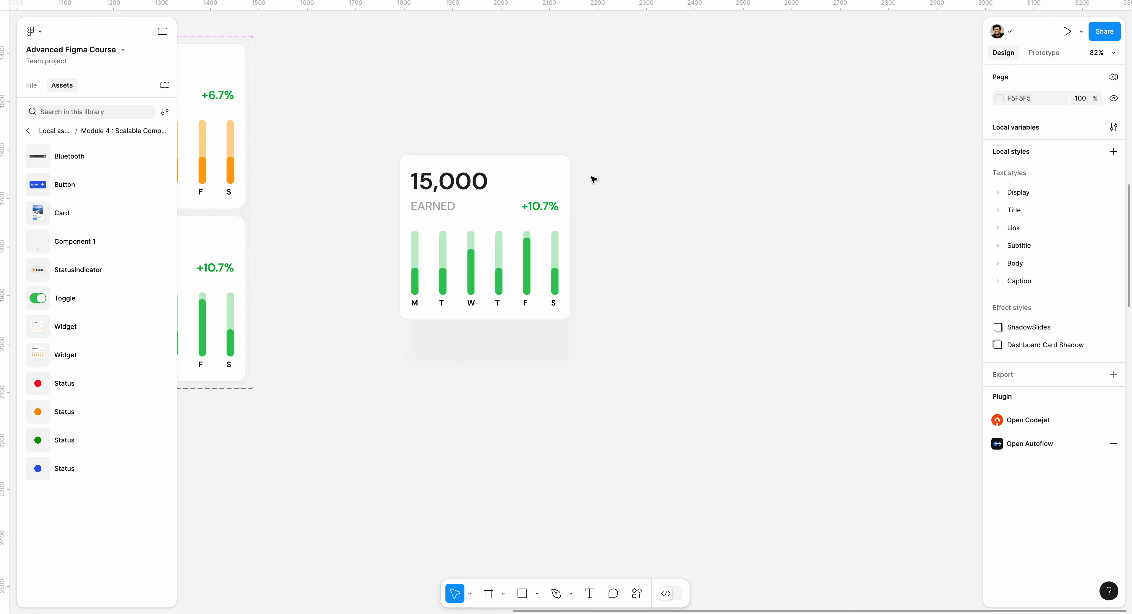
{"action": "key", "text": "f"}
{"action": "left_click", "coordinate": [1026, 136]}
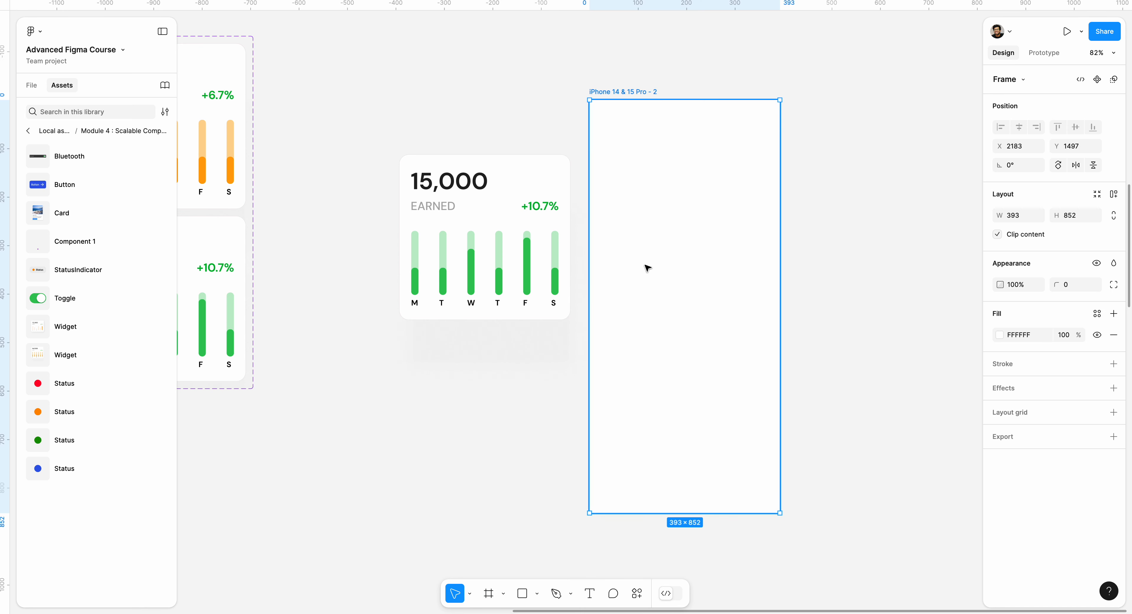
{"action": "left_click_drag", "start_coordinate": [647, 267], "coordinate": [684, 260]}
{"action": "left_click_drag", "start_coordinate": [468, 209], "coordinate": [703, 213]}
Step: Preview the phone frame while switching the instance to View Widget and back to Earned Widget
{"action": "left_click", "coordinate": [671, 94]}
{"action": "key", "text": "shift+space"}
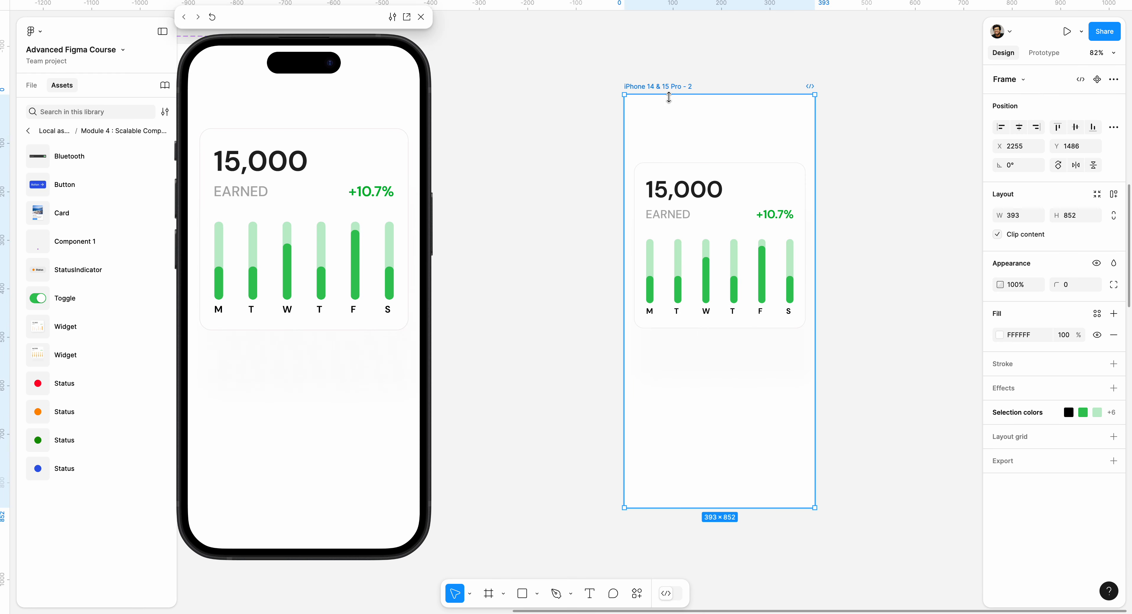
{"action": "left_click", "coordinate": [791, 182]}
{"action": "left_click", "coordinate": [1069, 103]}
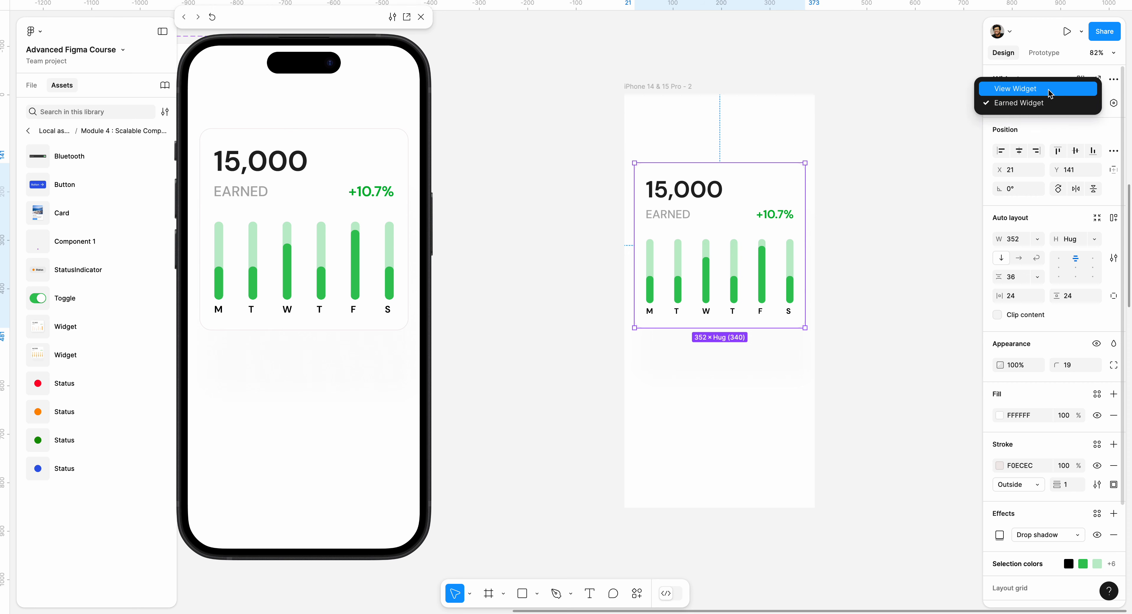
{"action": "left_click", "coordinate": [1050, 93]}
{"action": "left_click", "coordinate": [1059, 103]}
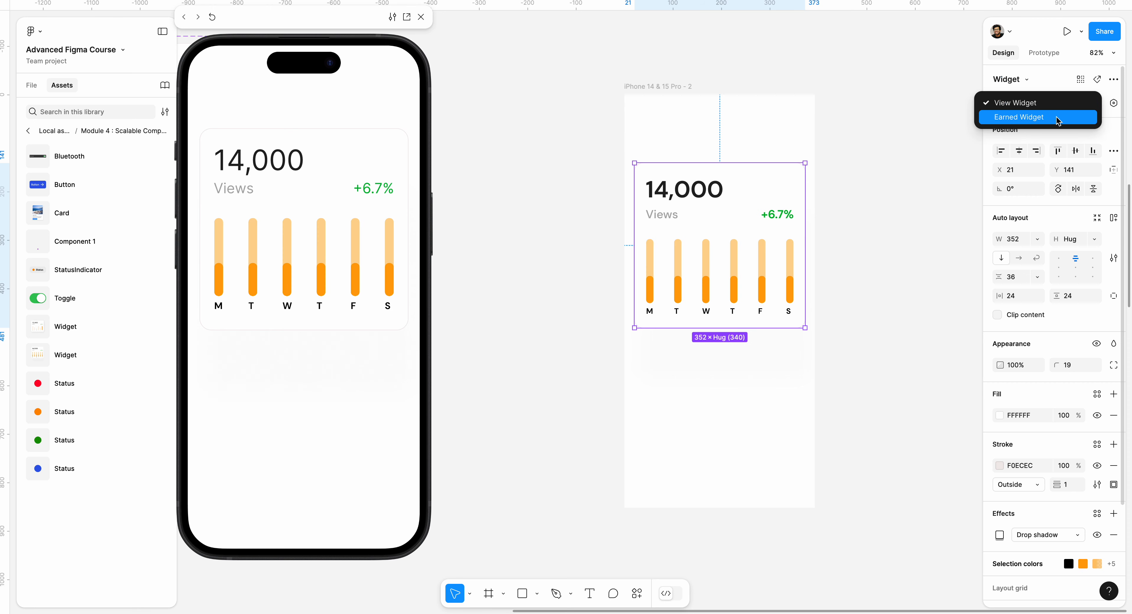
{"action": "left_click", "coordinate": [1063, 116]}
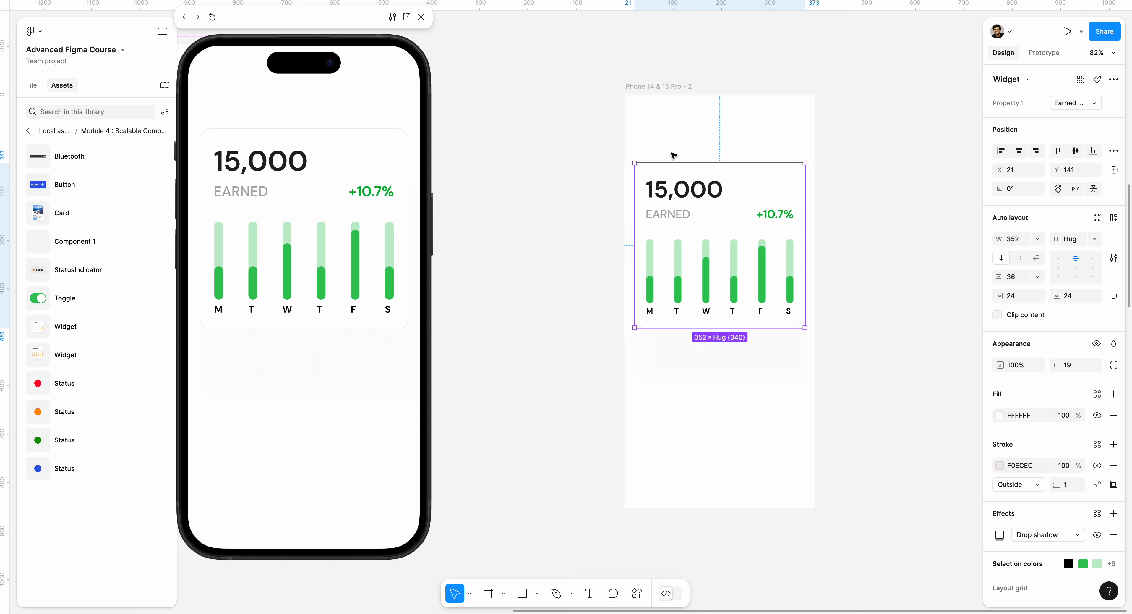
{"action": "left_click", "coordinate": [420, 17]}
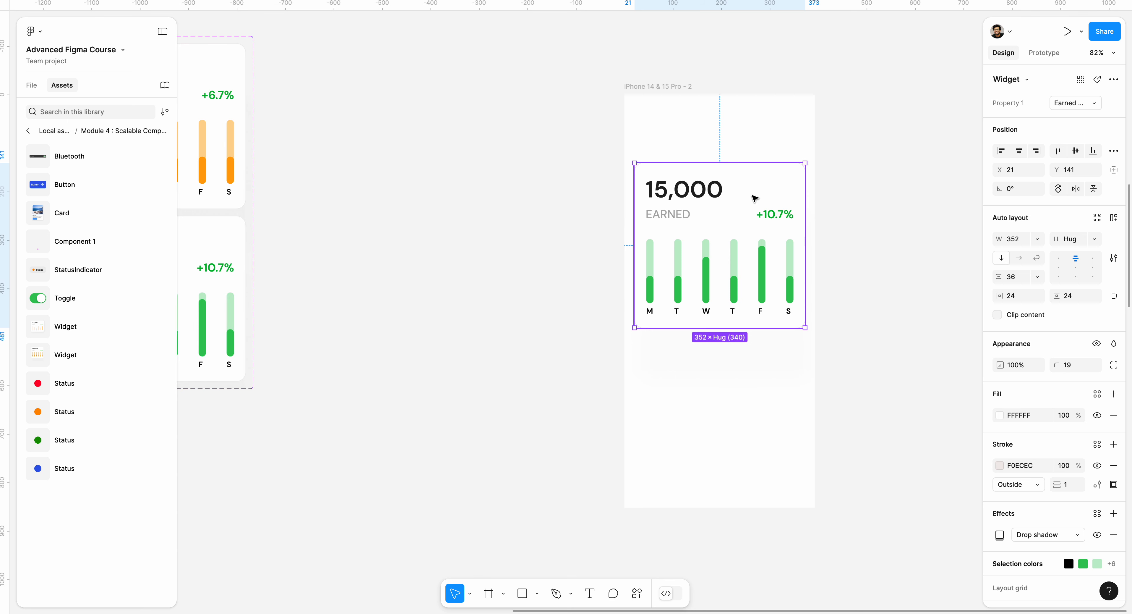
Step: Move the widget instance out of the iPhone 14 & 15 Pro frame and delete the phone frame
{"action": "left_click_drag", "start_coordinate": [753, 196], "coordinate": [462, 176]}
{"action": "left_click", "coordinate": [648, 87]}
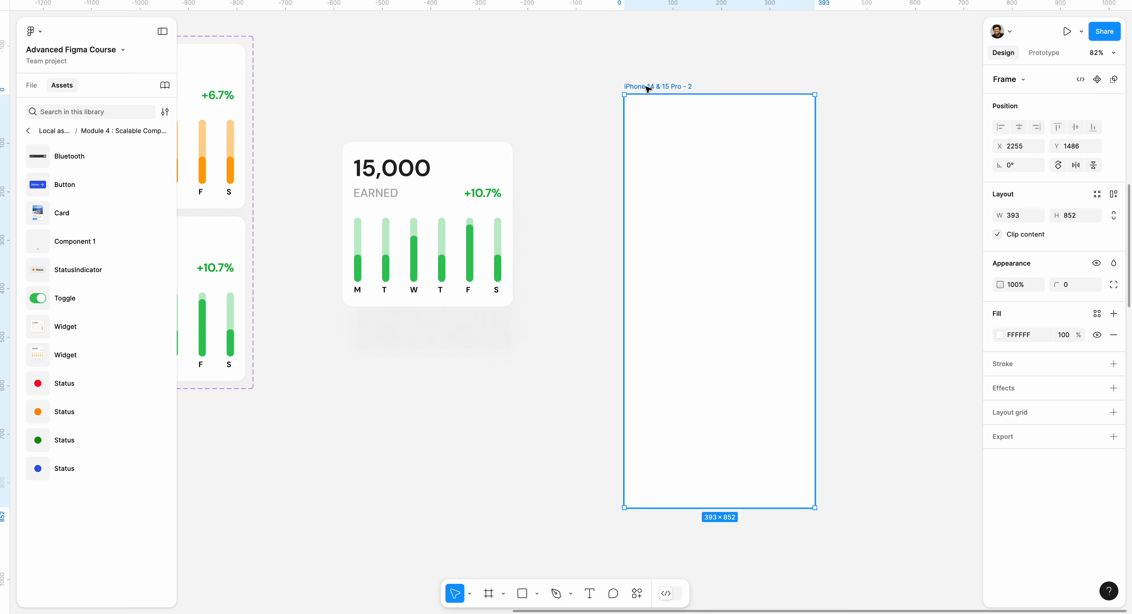
{"action": "key", "text": "Delete"}
{"action": "scroll", "coordinate": [646, 145], "scroll_direction": "left", "scroll_amount": 4}
{"action": "scroll", "coordinate": [646, 145], "scroll_direction": "up", "scroll_amount": 2}
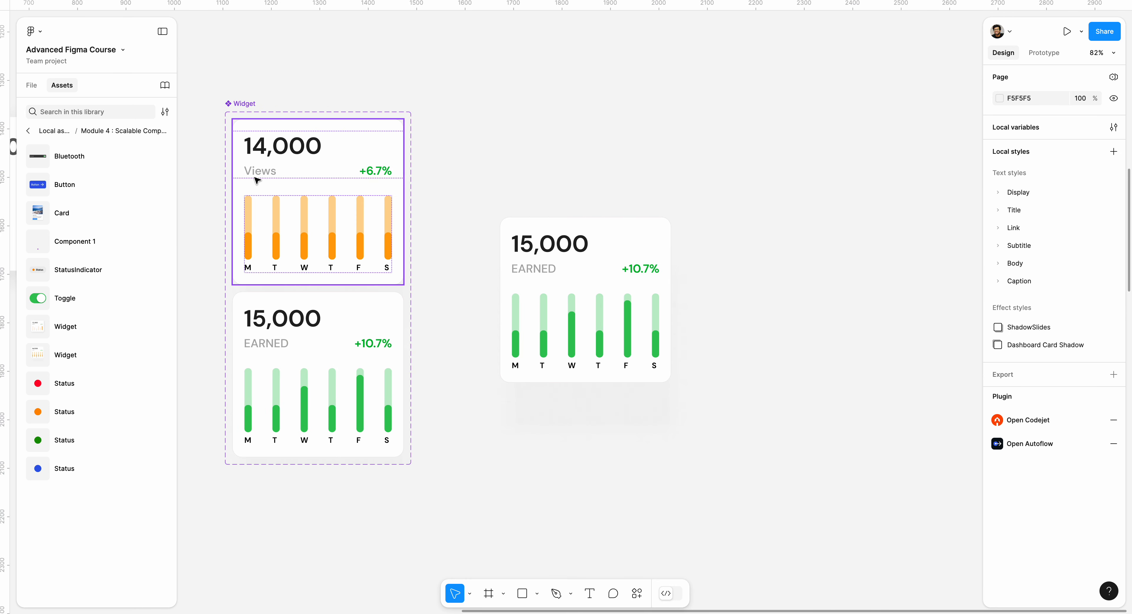
Step: Drag the View Widget and Earned Widget variants out of the component set and delete the placed widget instance
{"action": "left_click_drag", "start_coordinate": [283, 190], "coordinate": [727, 151]}
{"action": "left_click_drag", "start_coordinate": [397, 321], "coordinate": [779, 361]}
{"action": "left_click", "coordinate": [582, 257]}
{"action": "key", "text": "Delete"}
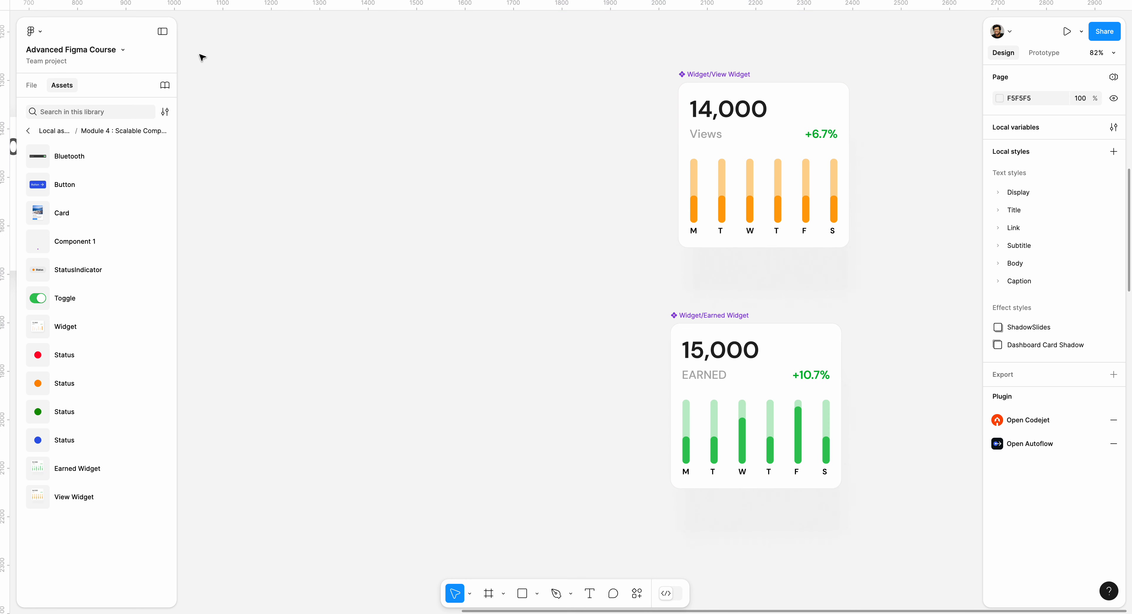
Step: Nudge the Earned Widget component slightly upward
{"action": "scroll", "coordinate": [658, 326], "scroll_direction": "right", "scroll_amount": 3}
{"action": "scroll", "coordinate": [658, 326], "scroll_direction": "up", "scroll_amount": 1}
{"action": "left_click_drag", "start_coordinate": [661, 311], "coordinate": [661, 290]}
{"action": "right_click", "coordinate": [666, 349]}
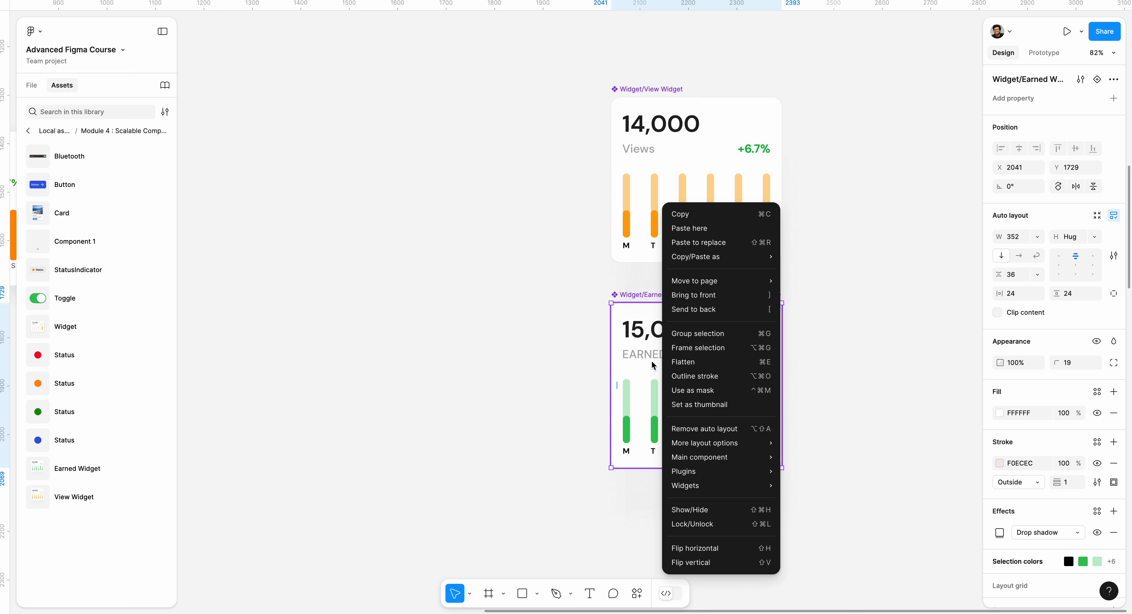
{"action": "left_click", "coordinate": [561, 294]}
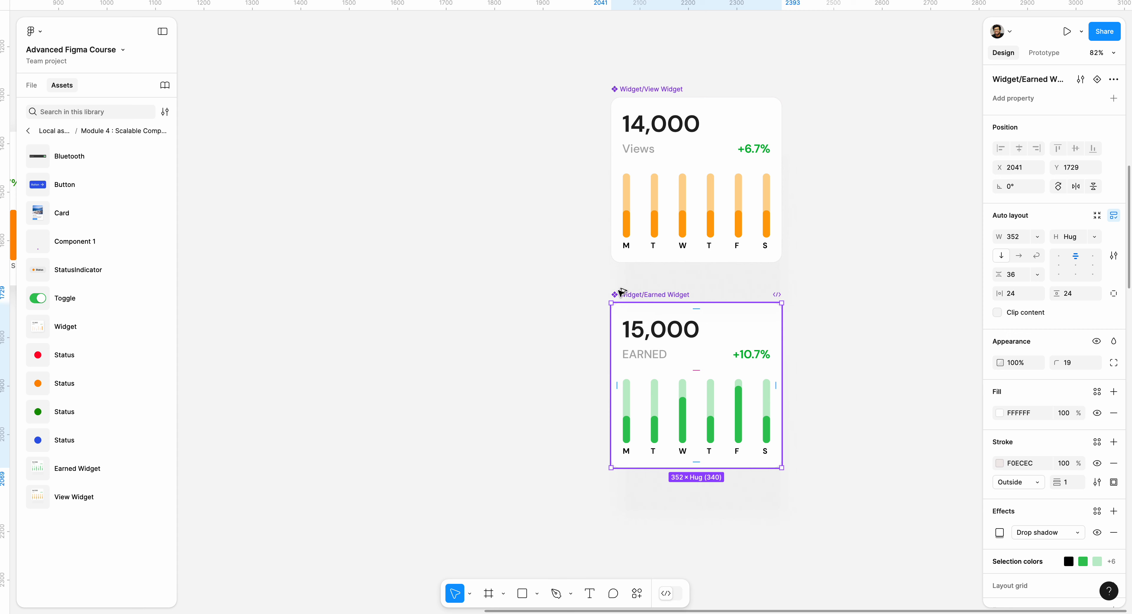
Step: Copy both widget components as instances to the left, then delete the two original main components
{"action": "left_click_drag", "start_coordinate": [647, 296], "coordinate": [441, 278]}
{"action": "left_click_drag", "start_coordinate": [630, 86], "coordinate": [404, 66]}
{"action": "left_click_drag", "start_coordinate": [580, 63], "coordinate": [877, 561]}
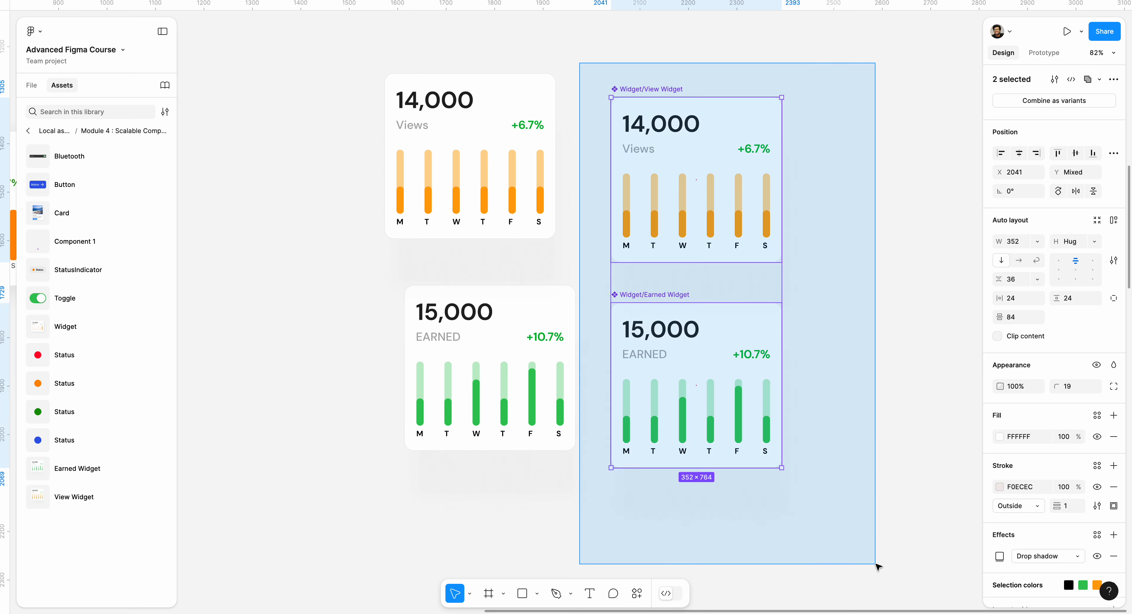
{"action": "key", "text": "Delete"}
{"action": "left_click", "coordinate": [437, 384]}
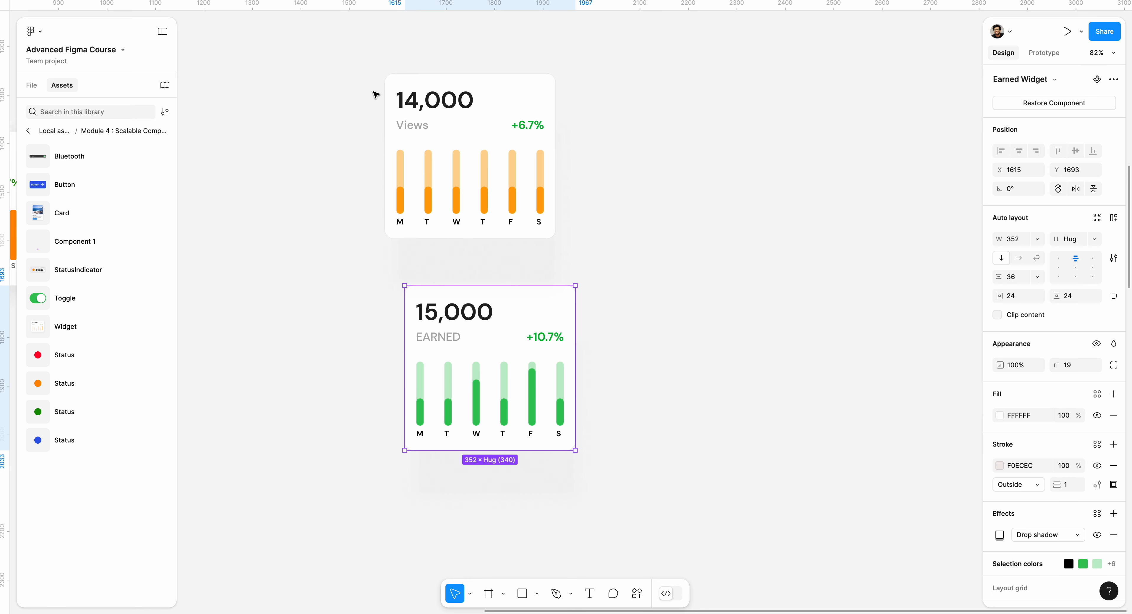
Step: Detach both widget instances into plain frames
{"action": "left_click_drag", "start_coordinate": [349, 52], "coordinate": [780, 546]}
{"action": "right_click", "coordinate": [484, 363]}
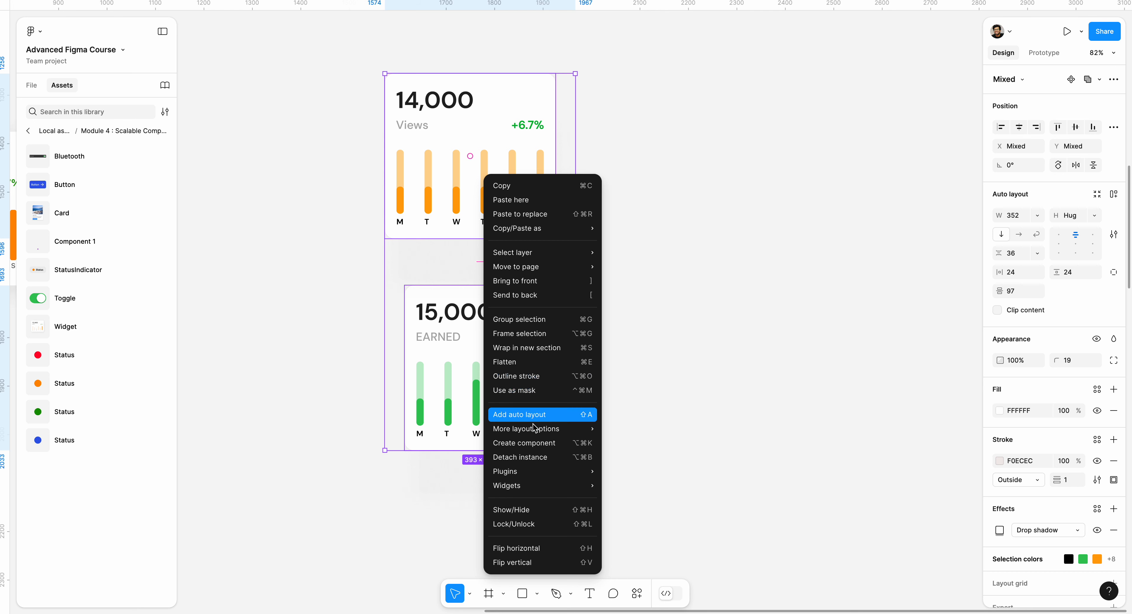
{"action": "left_click", "coordinate": [523, 457]}
Step: Move the Earned Widget frame up so it sits aligned beneath the View Widget frame
{"action": "left_click", "coordinate": [483, 284]}
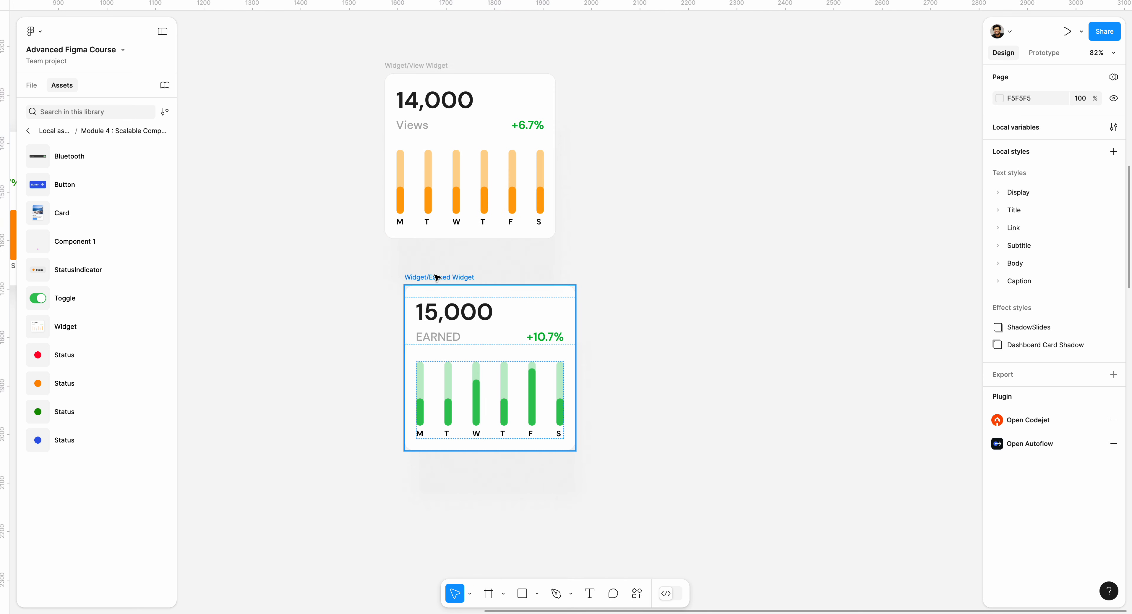
{"action": "left_click_drag", "start_coordinate": [435, 278], "coordinate": [424, 268]}
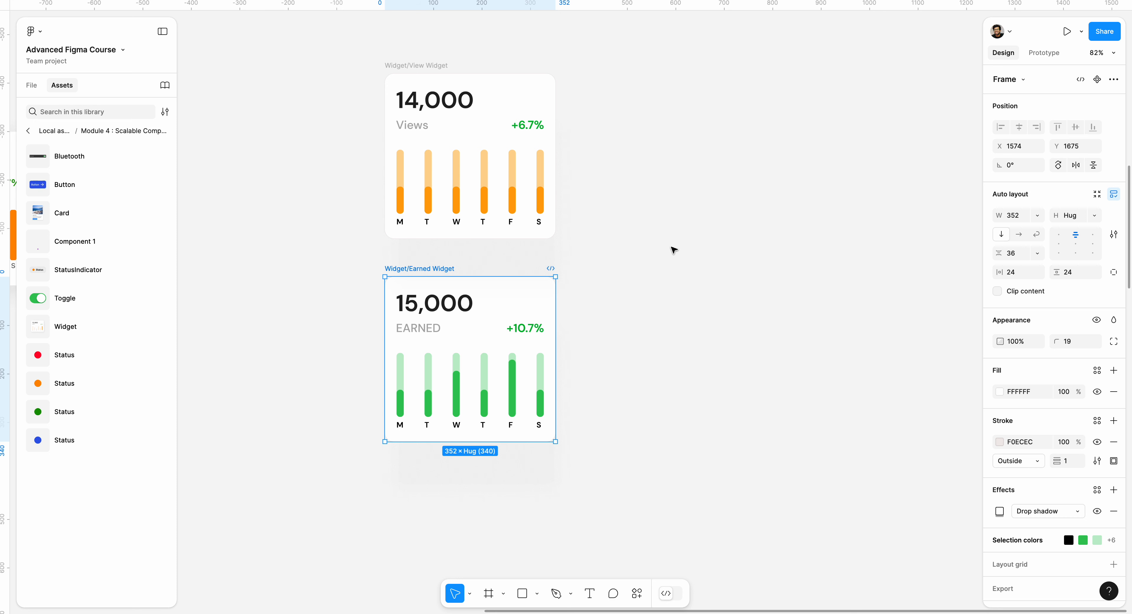
{"action": "scroll", "coordinate": [611, 214], "scroll_direction": "down", "scroll_amount": 1}
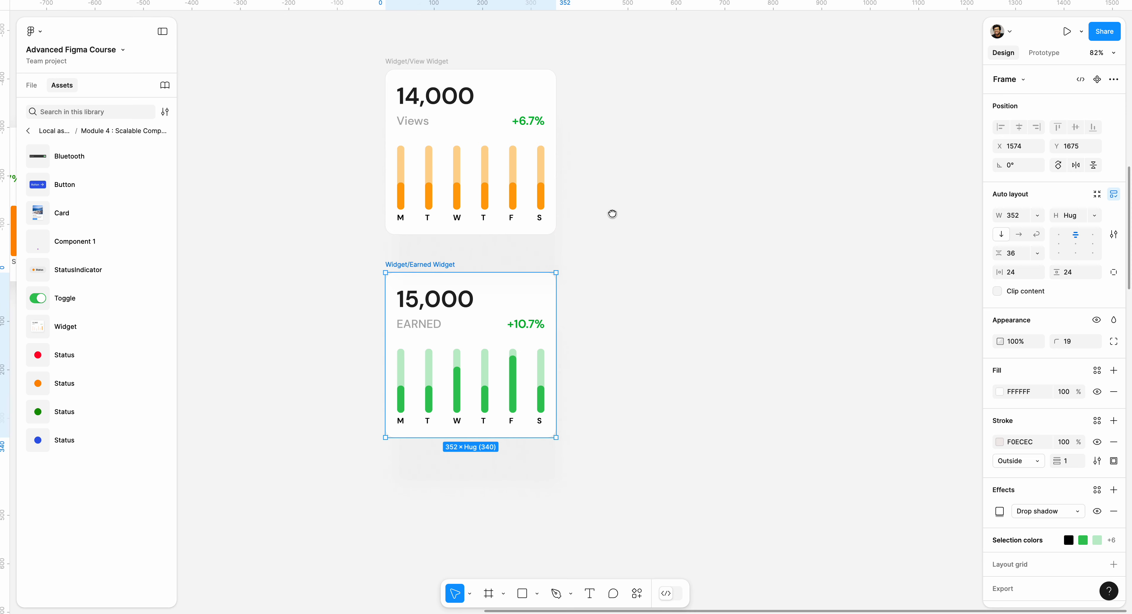
{"action": "left_click", "coordinate": [326, 41]}
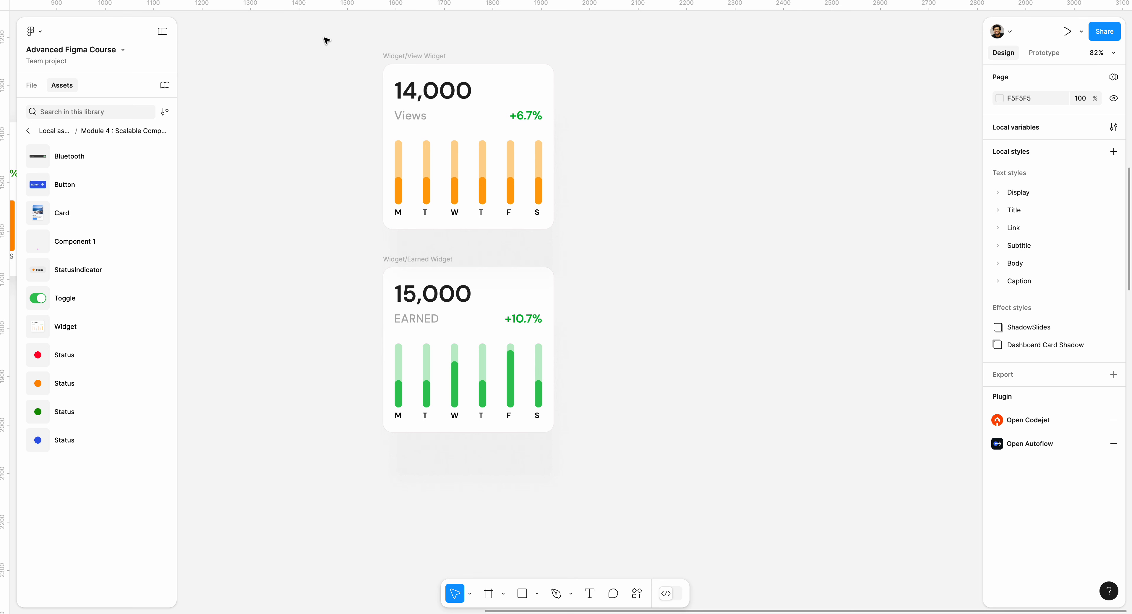
Step: Select both widget frames and create multiple components from them
{"action": "left_click_drag", "start_coordinate": [327, 40], "coordinate": [642, 435]}
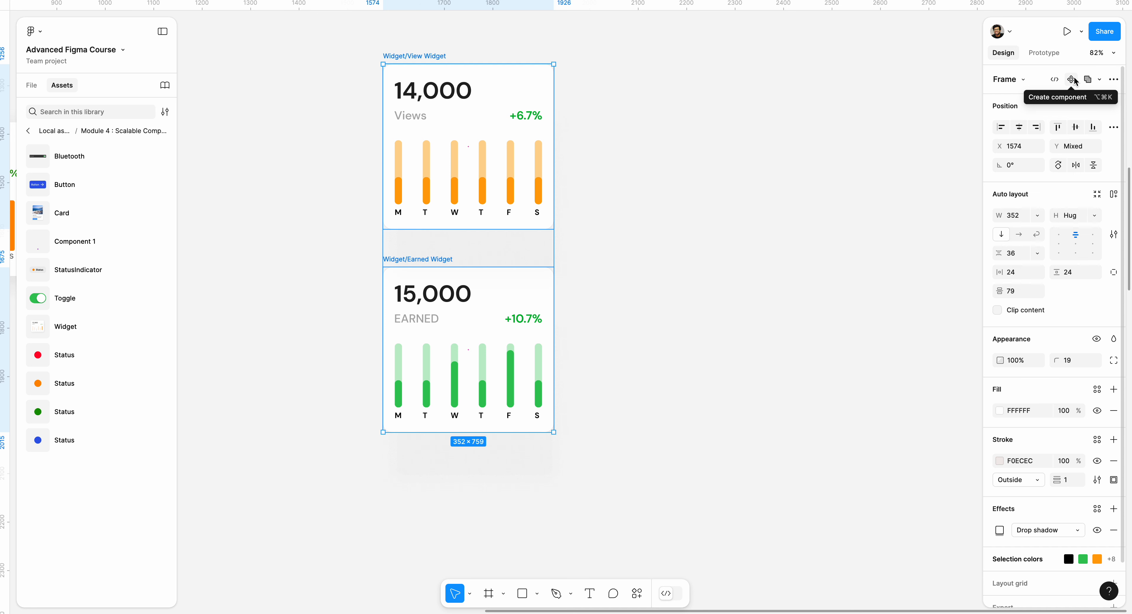
{"action": "left_click", "coordinate": [1114, 79]}
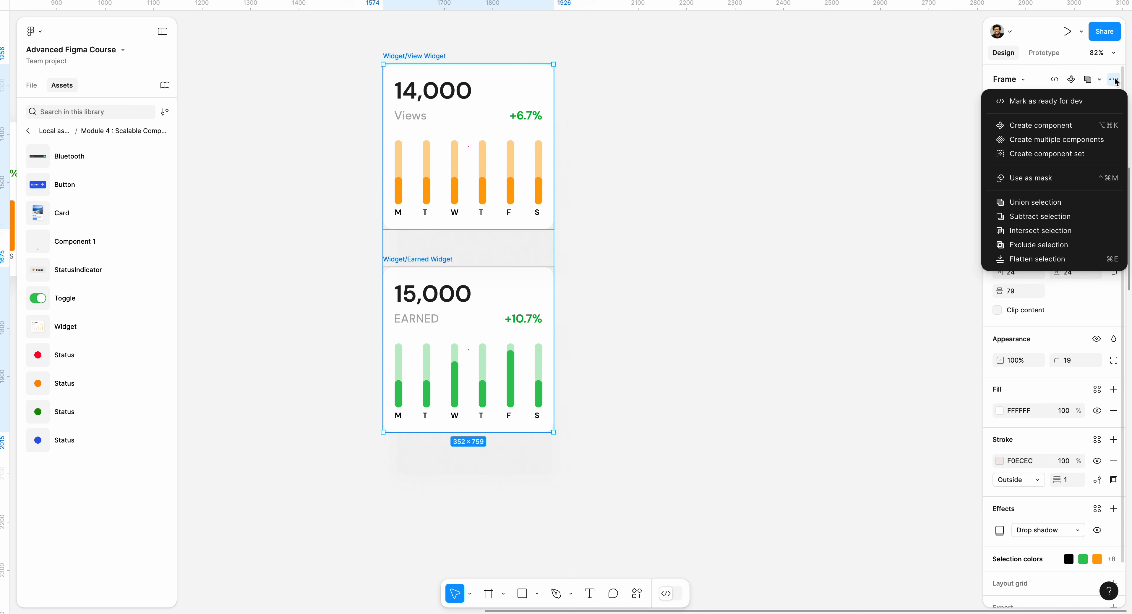
{"action": "left_click", "coordinate": [1061, 140]}
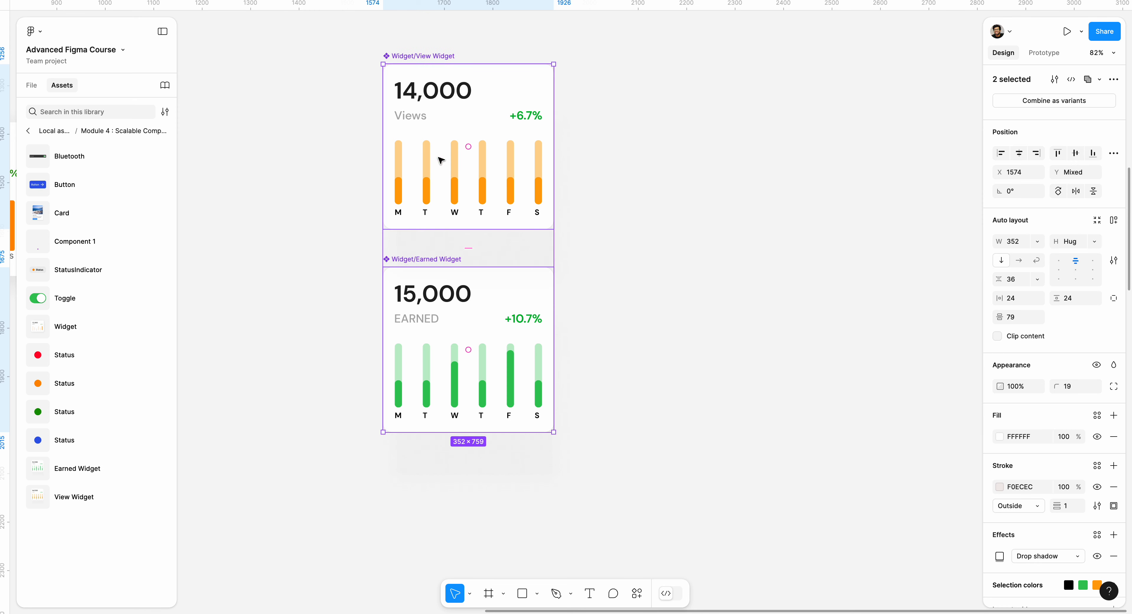
Step: Combine the two components as variants and tighten the spacing between the variants
{"action": "left_click", "coordinate": [1031, 99]}
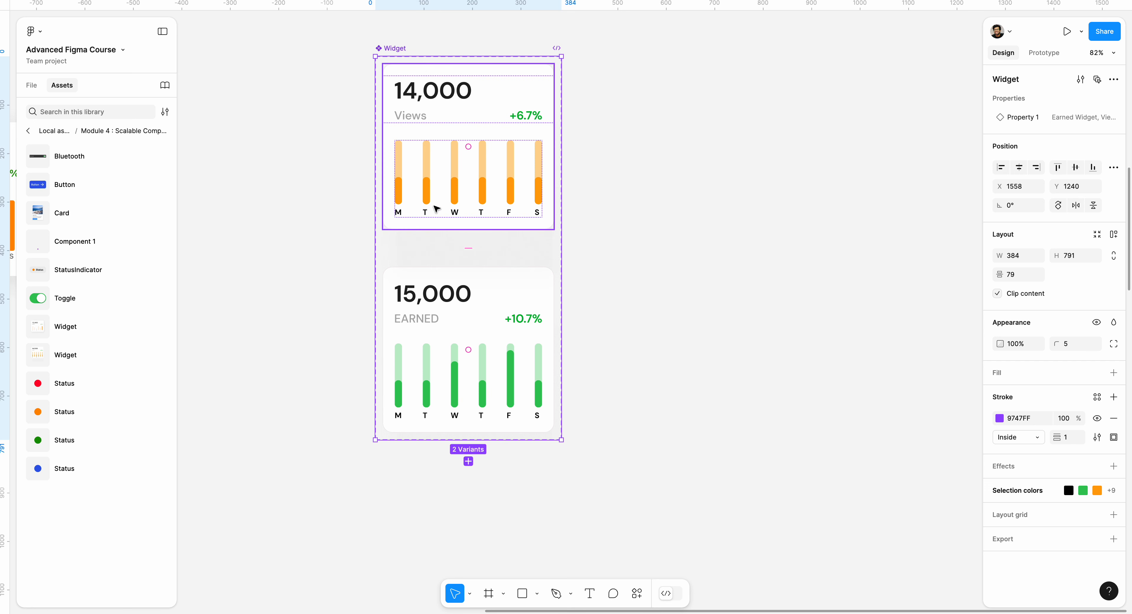
{"action": "left_click_drag", "start_coordinate": [471, 256], "coordinate": [472, 245]}
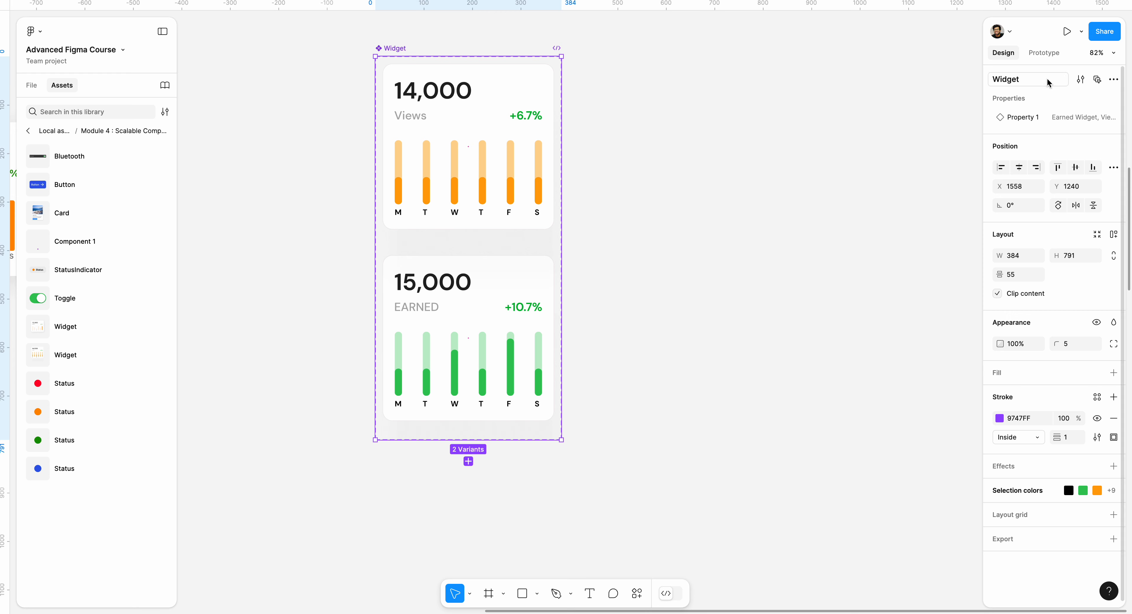
{"action": "left_click", "coordinate": [739, 90]}
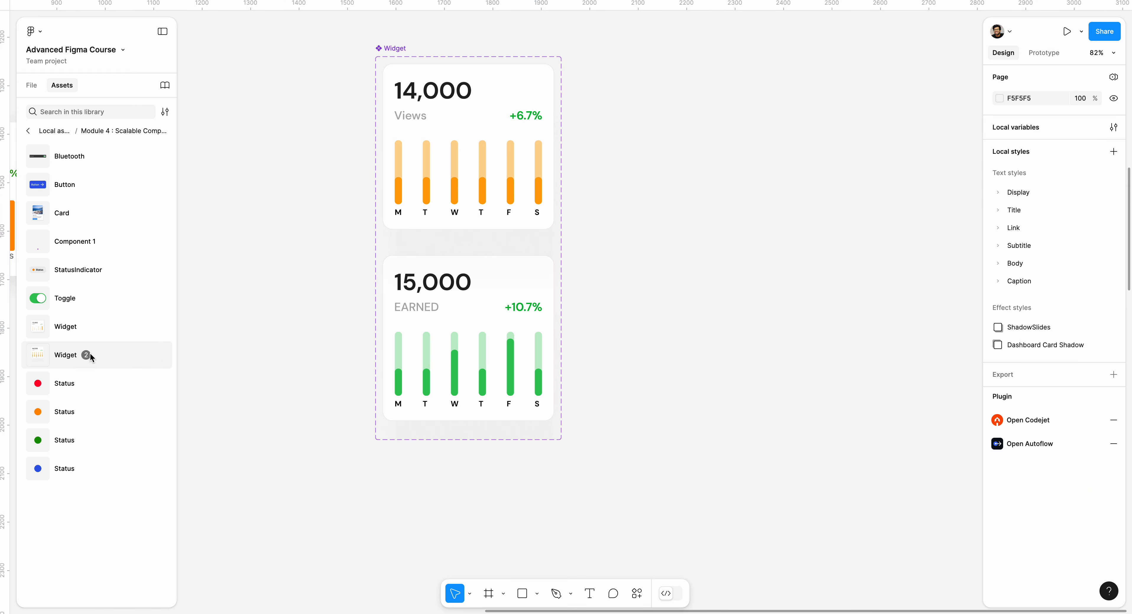
Step: Place a Widget instance from the assets library onto the canvas beside the component set
{"action": "left_click_drag", "start_coordinate": [66, 355], "coordinate": [742, 309]}
{"action": "left_click", "coordinate": [715, 178]}
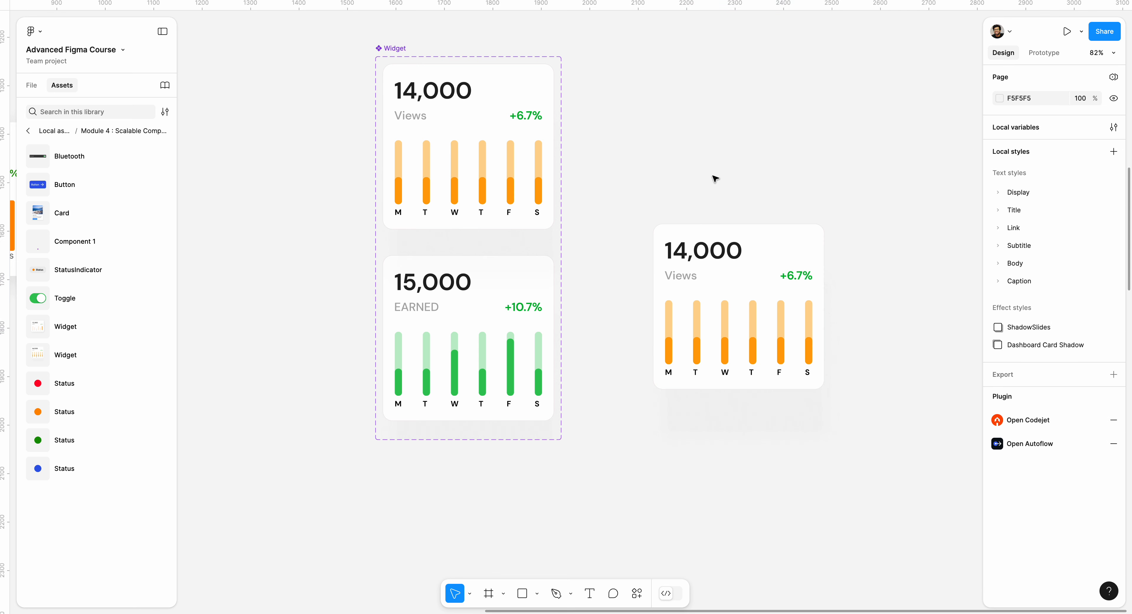
Step: Switch the new instance's variant to Earned Widget and back to View Widget
{"action": "left_click", "coordinate": [755, 238]}
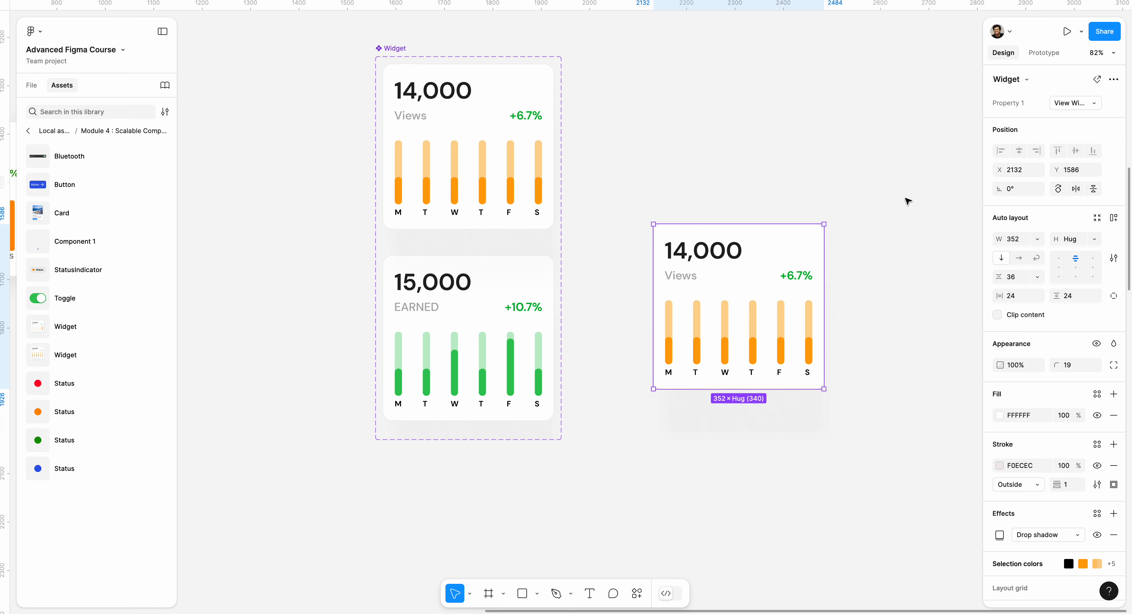
{"action": "left_click", "coordinate": [1065, 103]}
{"action": "left_click", "coordinate": [1051, 89]}
{"action": "left_click", "coordinate": [1065, 102]}
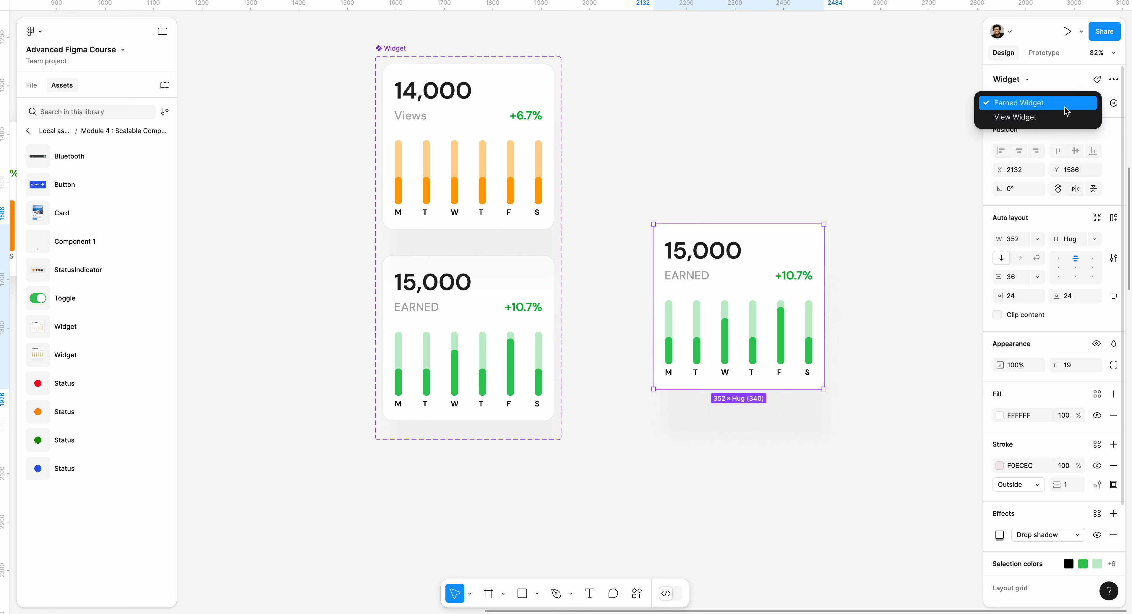
{"action": "left_click", "coordinate": [1055, 117]}
{"action": "left_click", "coordinate": [851, 144]}
Step: Move the widget instance slightly up and to the left
{"action": "scroll", "coordinate": [743, 177], "scroll_direction": "right", "scroll_amount": 5}
{"action": "scroll", "coordinate": [743, 177], "scroll_direction": "down", "scroll_amount": 2}
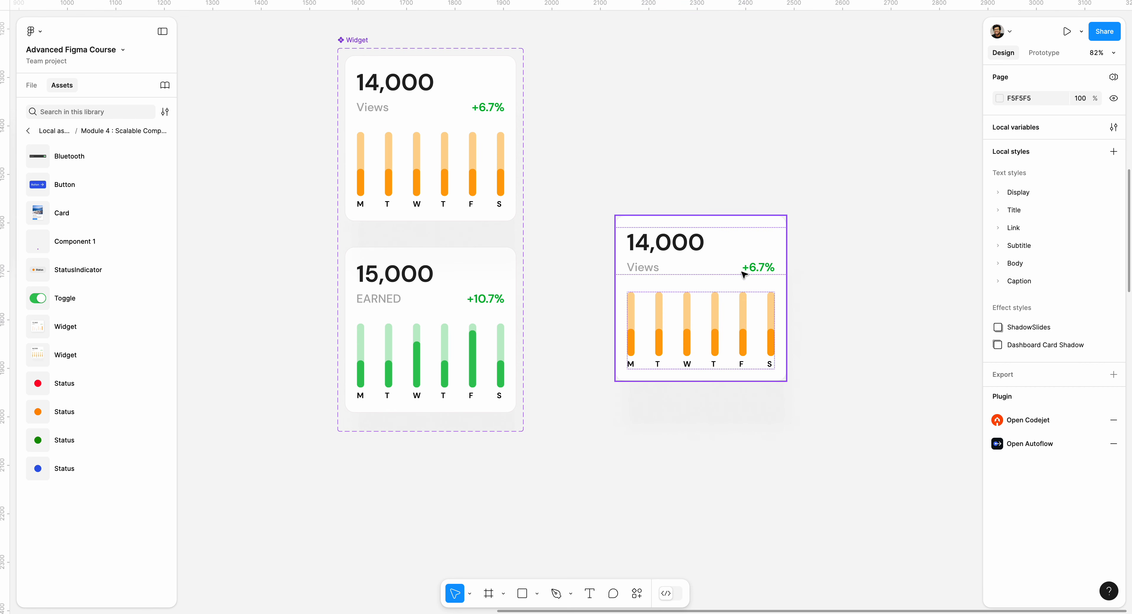
{"action": "left_click_drag", "start_coordinate": [628, 243], "coordinate": [614, 225]}
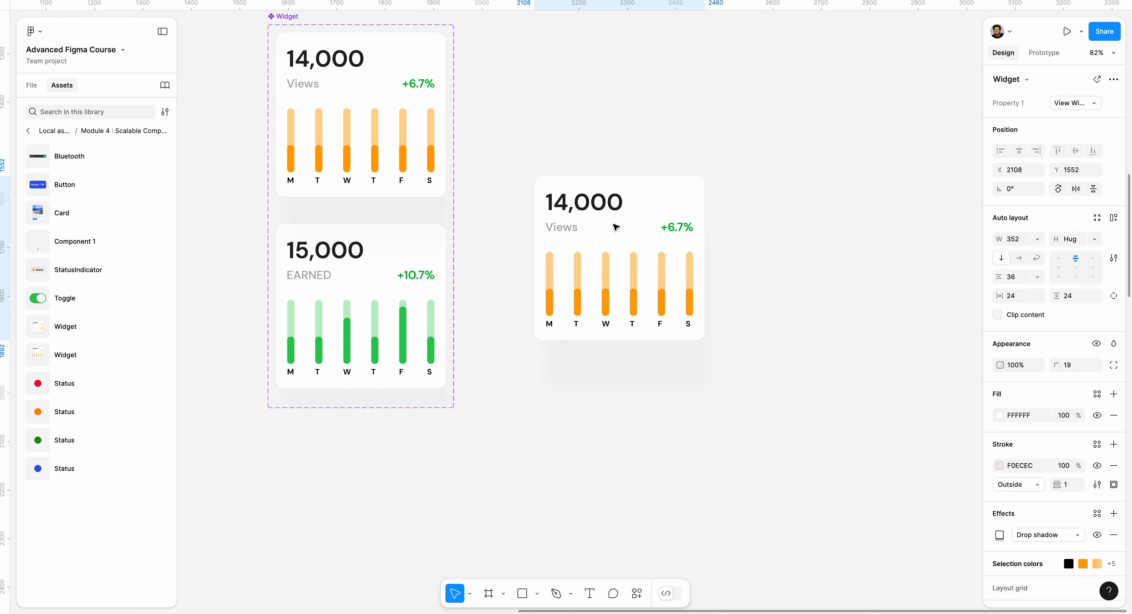
Step: Open the file's layers list and select the widget instance
{"action": "left_click", "coordinate": [31, 88]}
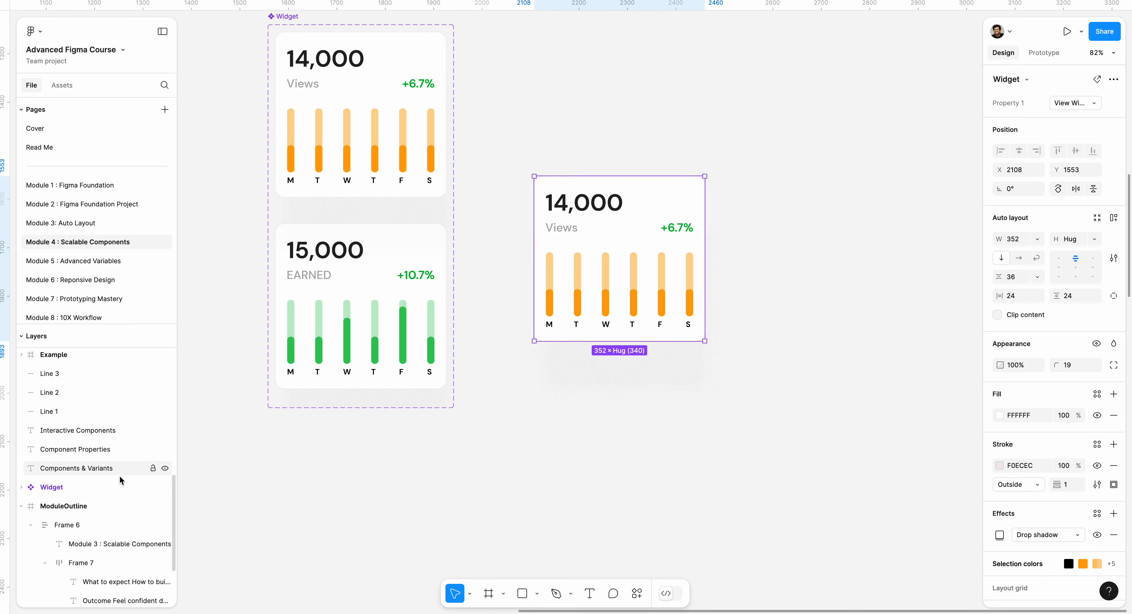
{"action": "left_click", "coordinate": [584, 200]}
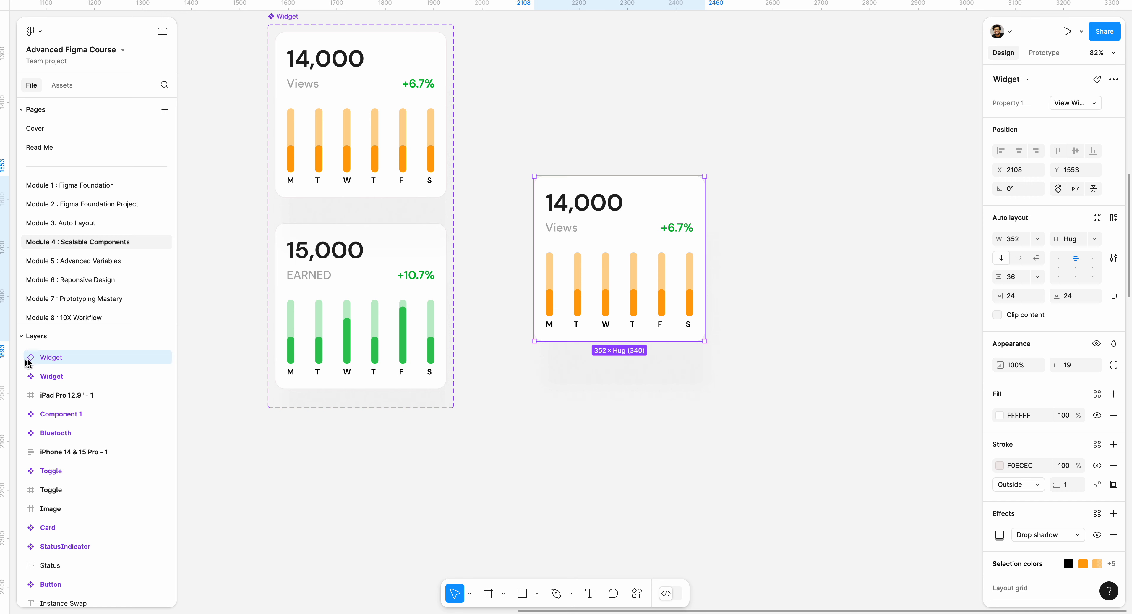
{"action": "scroll", "coordinate": [384, 93], "scroll_direction": "up", "scroll_amount": 2}
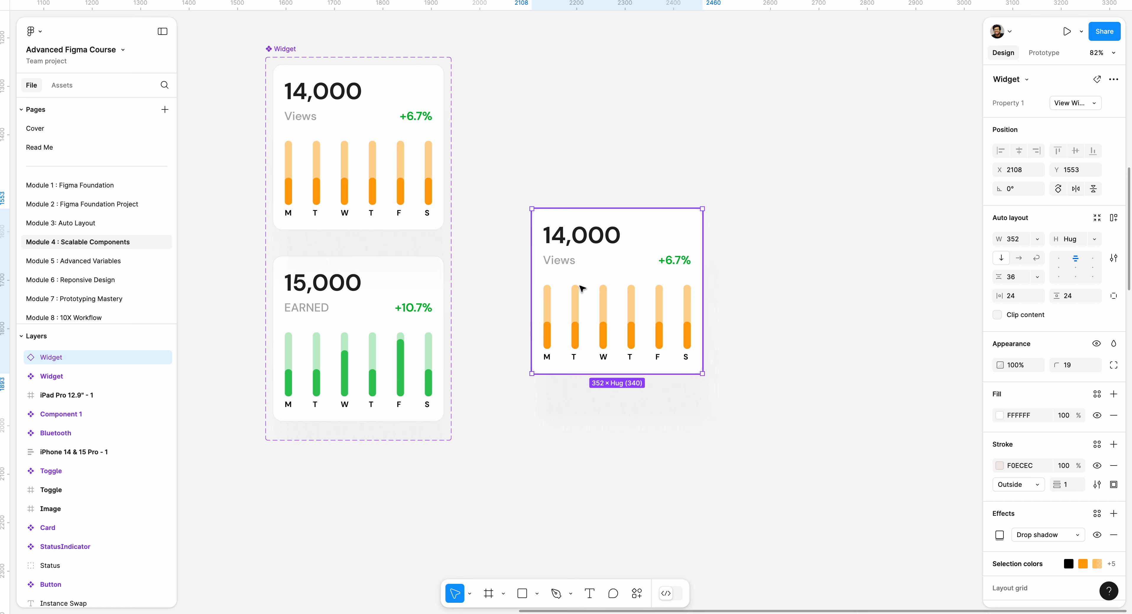
Step: Change the View Widget component's main number text to 14,568
{"action": "double_click", "coordinate": [335, 104]}
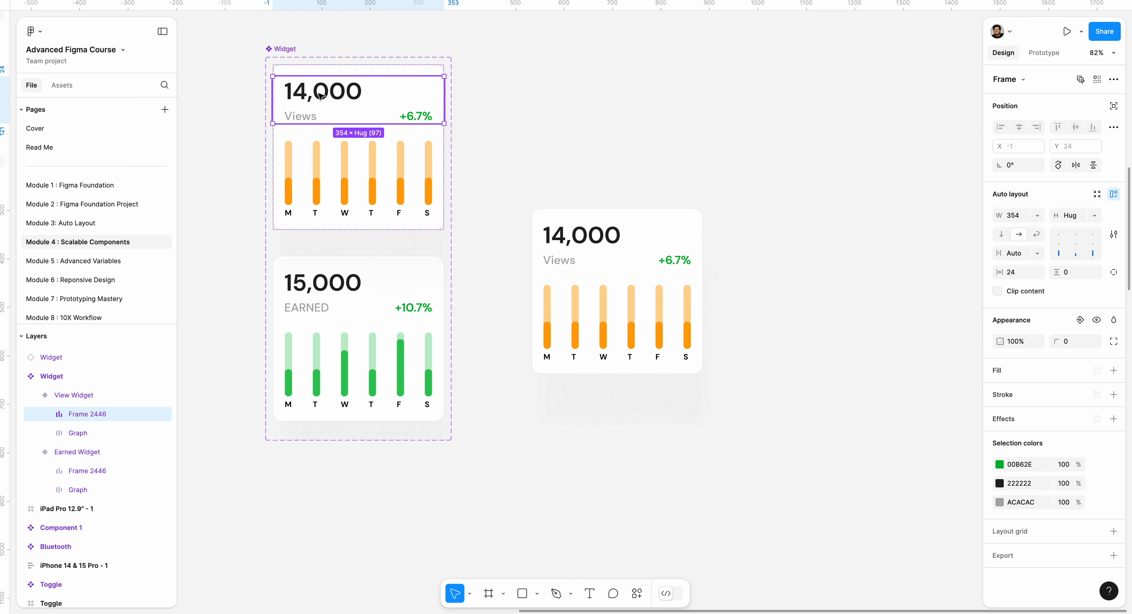
{"action": "left_click", "coordinate": [331, 98]}
{"action": "double_click", "coordinate": [345, 92]}
{"action": "left_click", "coordinate": [349, 90]}
{"action": "double_click", "coordinate": [357, 90]}
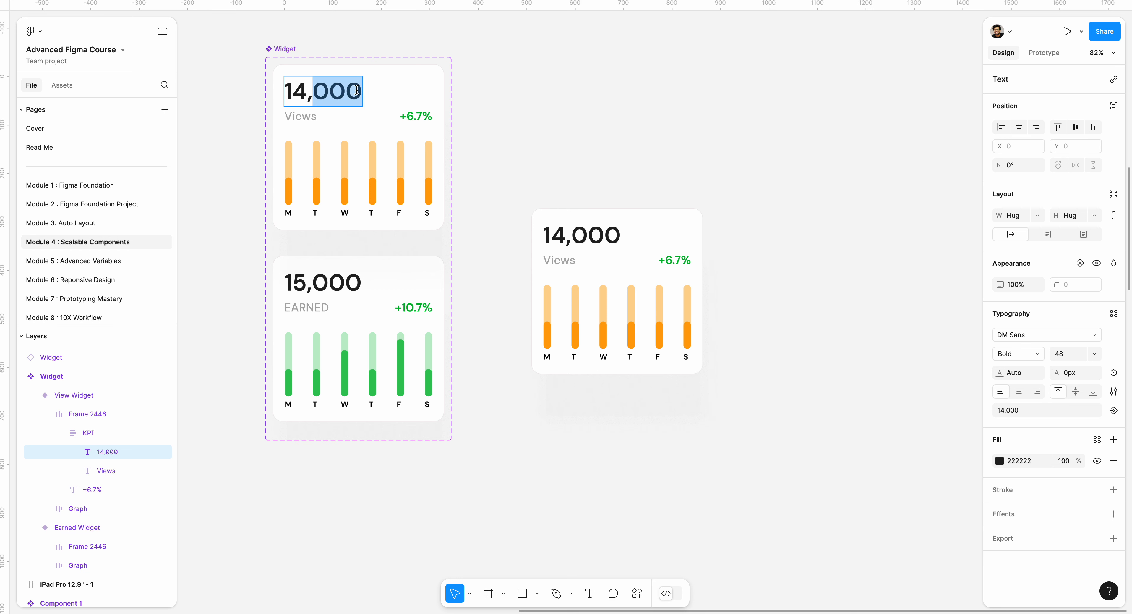
{"action": "type", "text": "5"}
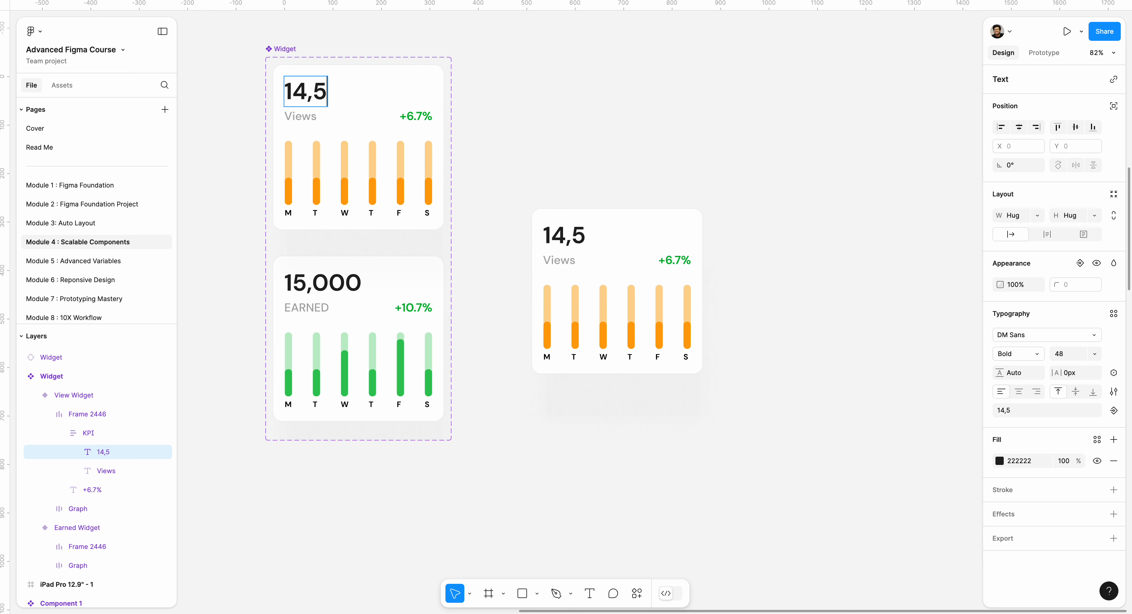
{"action": "type", "text": "68"}
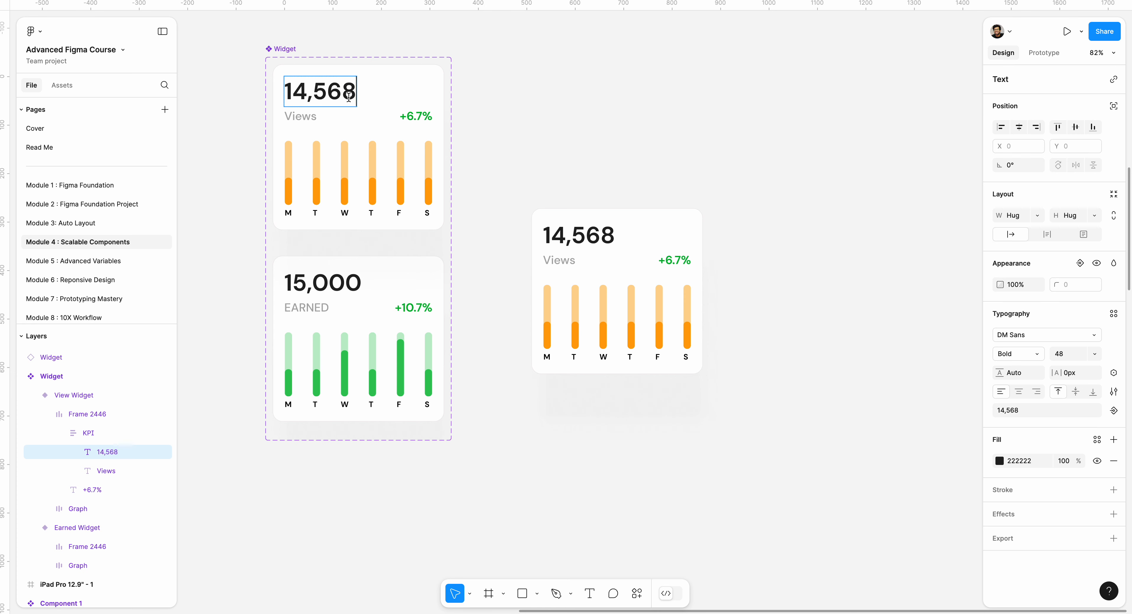
{"action": "key", "text": "Escape"}
Step: Override the instance's number text by deleting everything after 14
{"action": "double_click", "coordinate": [614, 237]}
{"action": "double_click", "coordinate": [607, 236]}
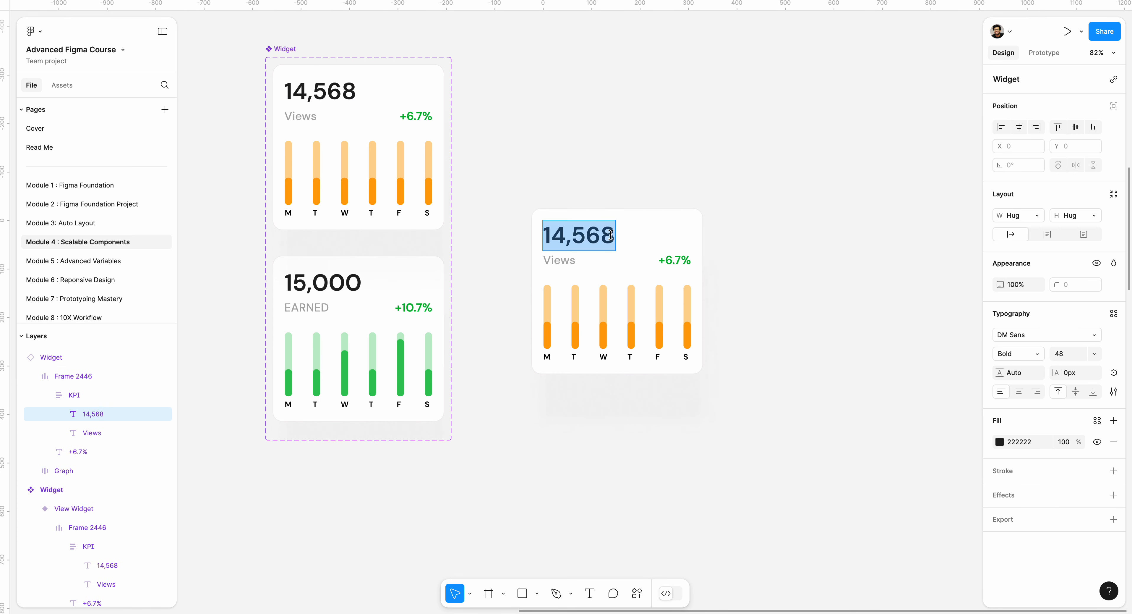
{"action": "left_click", "coordinate": [600, 237]}
{"action": "left_click_drag", "start_coordinate": [572, 237], "coordinate": [621, 235]}
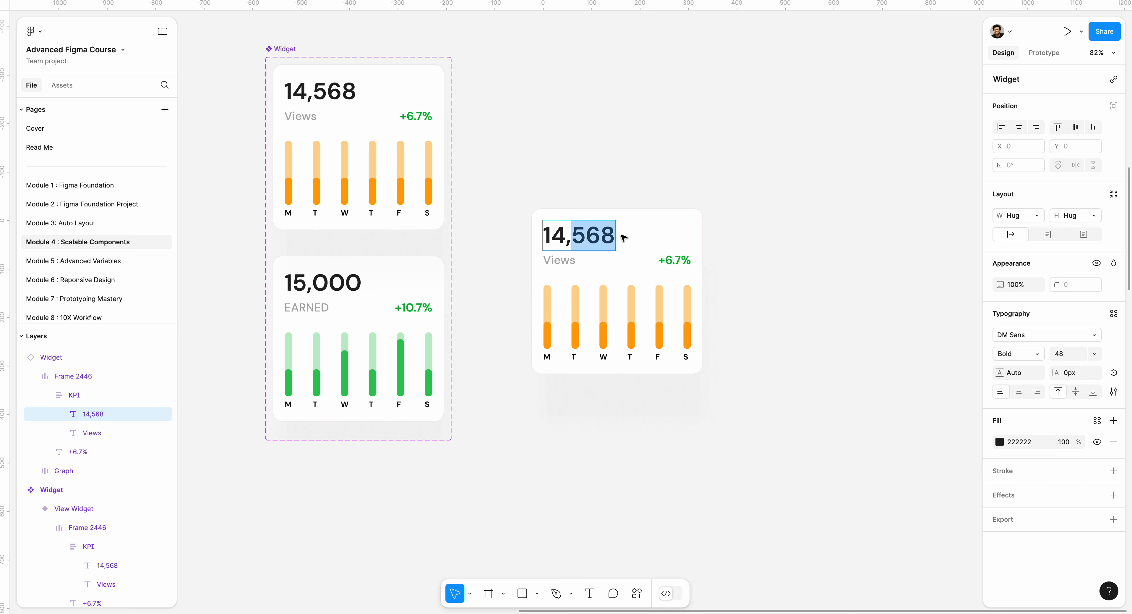
{"action": "key", "text": "BackSpace"}
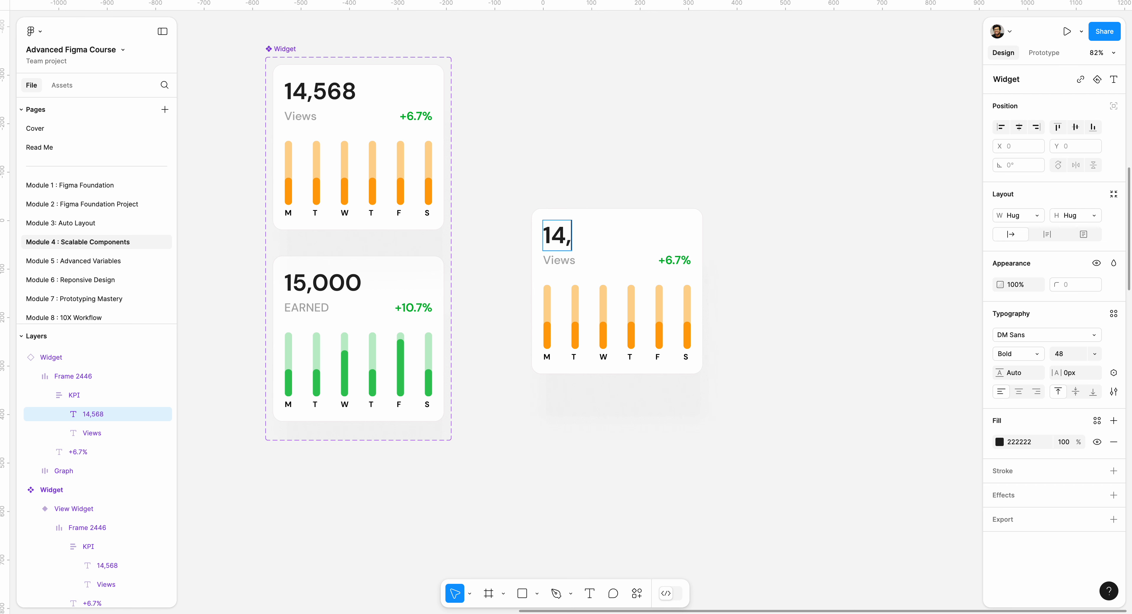
{"action": "key", "text": "BackSpace"}
{"action": "key", "text": "Escape"}
Step: Detach the widget instance from its component
{"action": "left_click", "coordinate": [633, 214]}
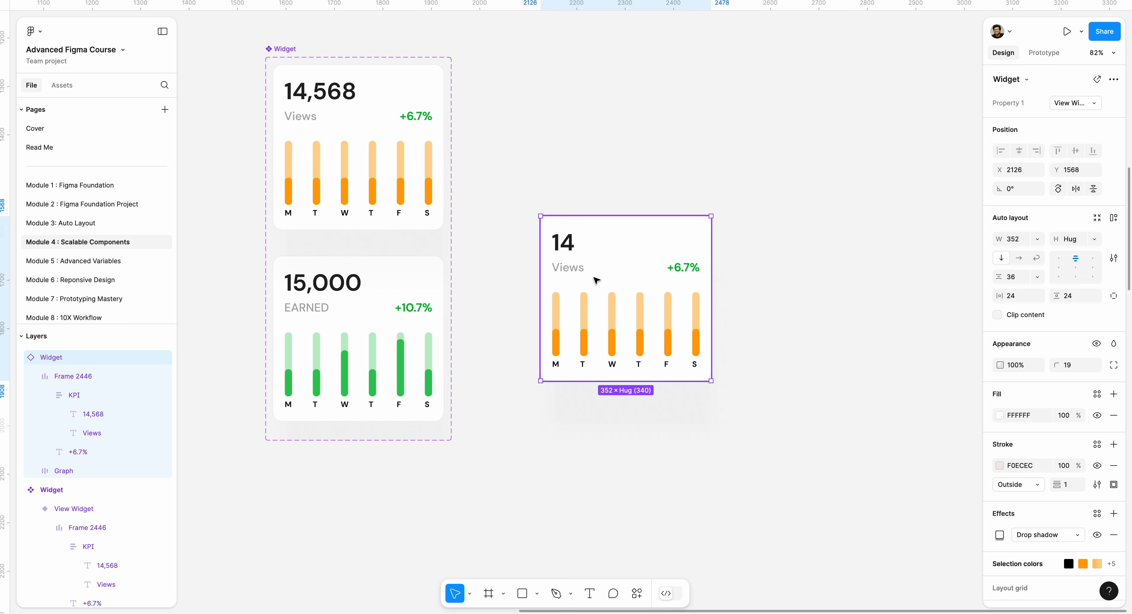
{"action": "right_click", "coordinate": [601, 264]}
{"action": "mouse_move", "coordinate": [651, 425]}
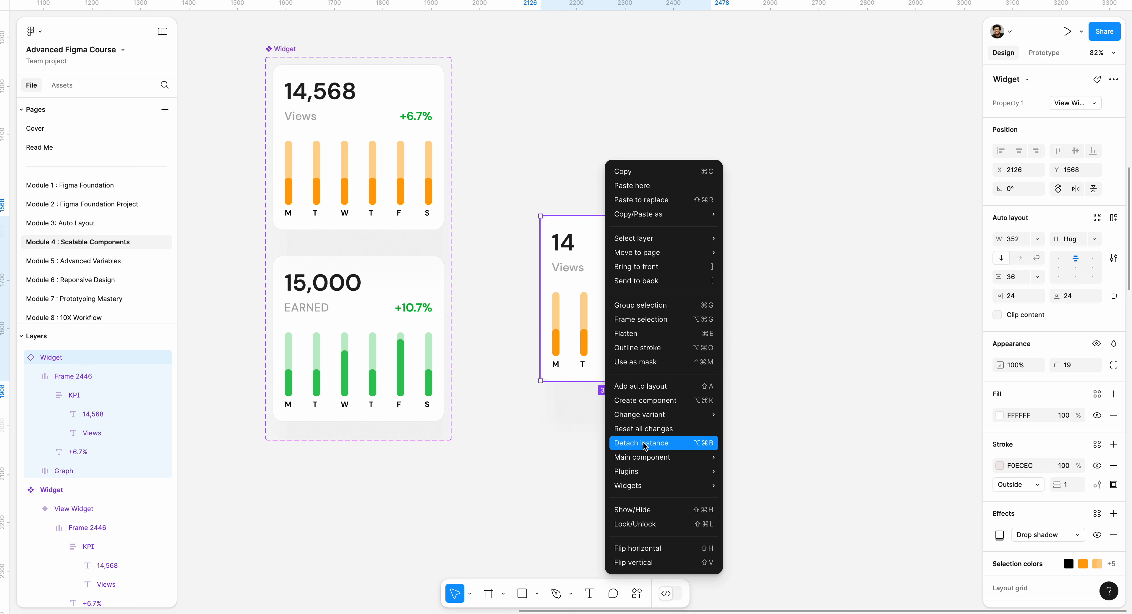
{"action": "left_click", "coordinate": [644, 441]}
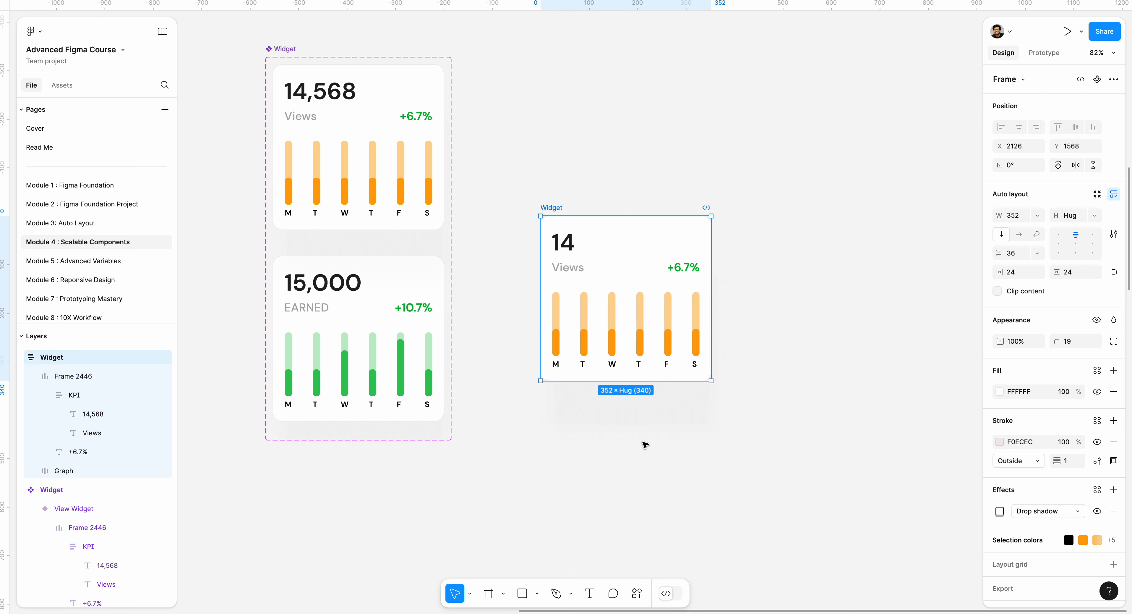
Step: Change the View Widget component's main number text to 14,590
{"action": "double_click", "coordinate": [329, 89]}
{"action": "double_click", "coordinate": [329, 88]}
{"action": "double_click", "coordinate": [330, 88]}
{"action": "left_click_drag", "start_coordinate": [330, 88], "coordinate": [352, 87]}
{"action": "type", "text": "90"}
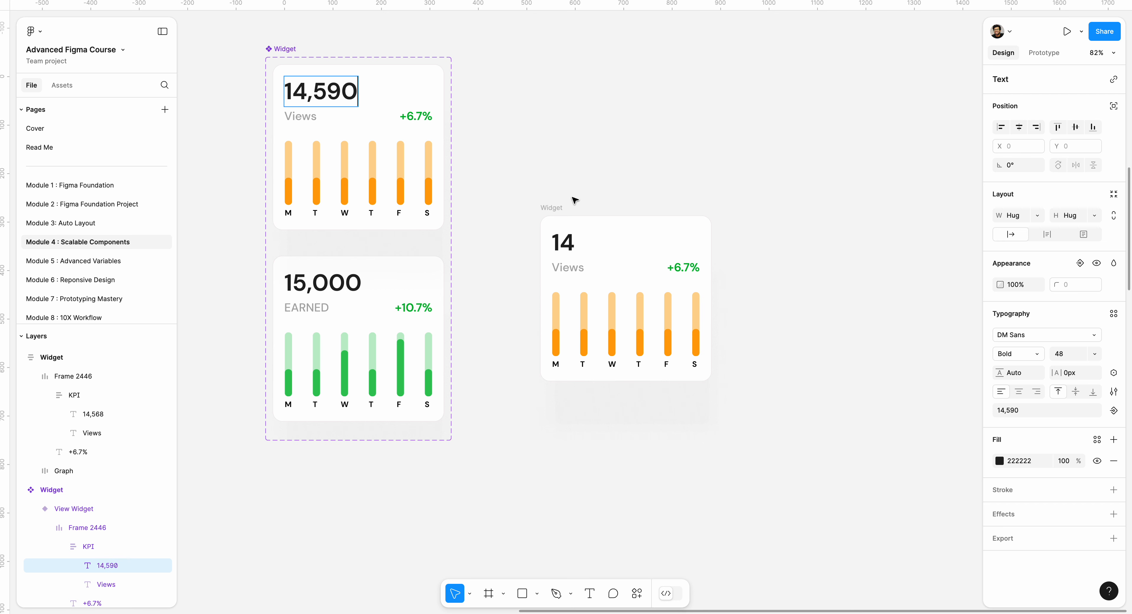
{"action": "key", "text": "Escape"}
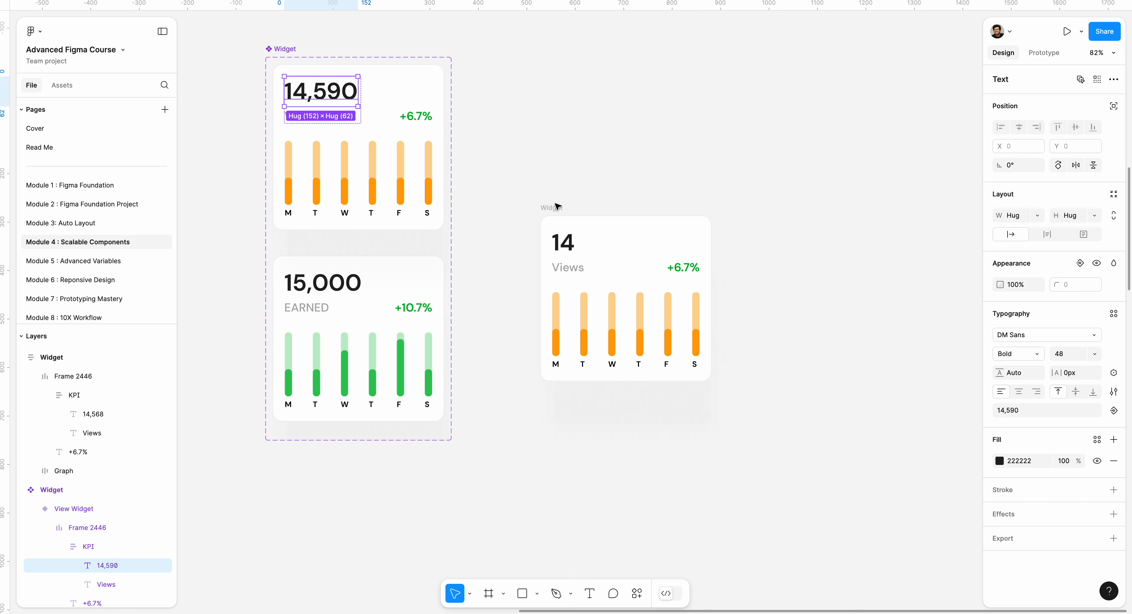
Step: Select the detached widget frame and delete it
{"action": "left_click", "coordinate": [557, 207]}
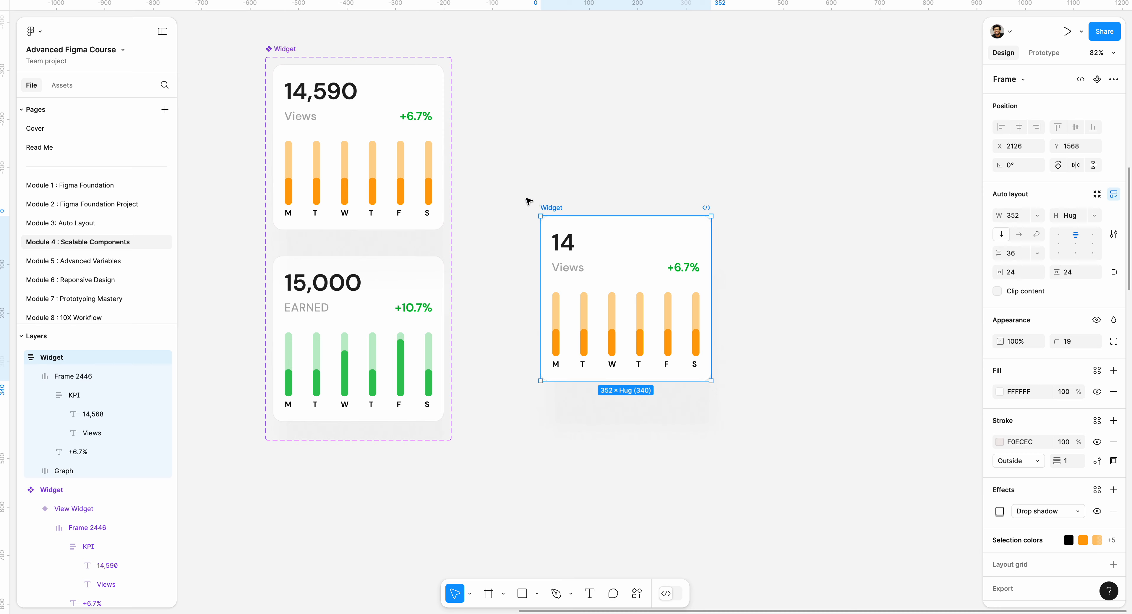
{"action": "left_click_drag", "start_coordinate": [514, 192], "coordinate": [815, 471]}
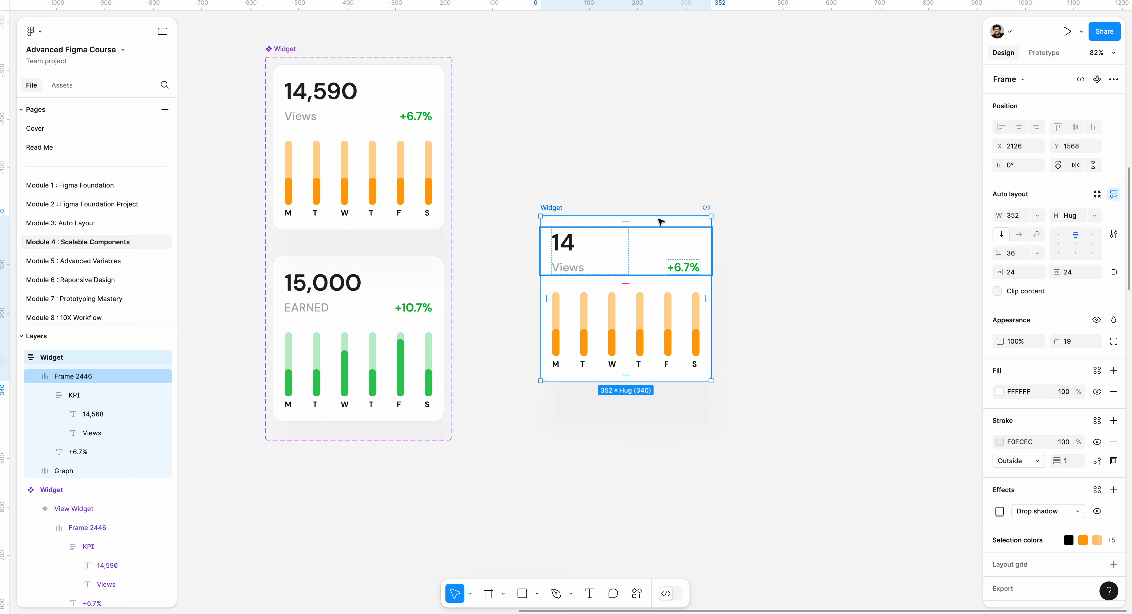
{"action": "left_click", "coordinate": [544, 203]}
{"action": "left_click", "coordinate": [550, 207]}
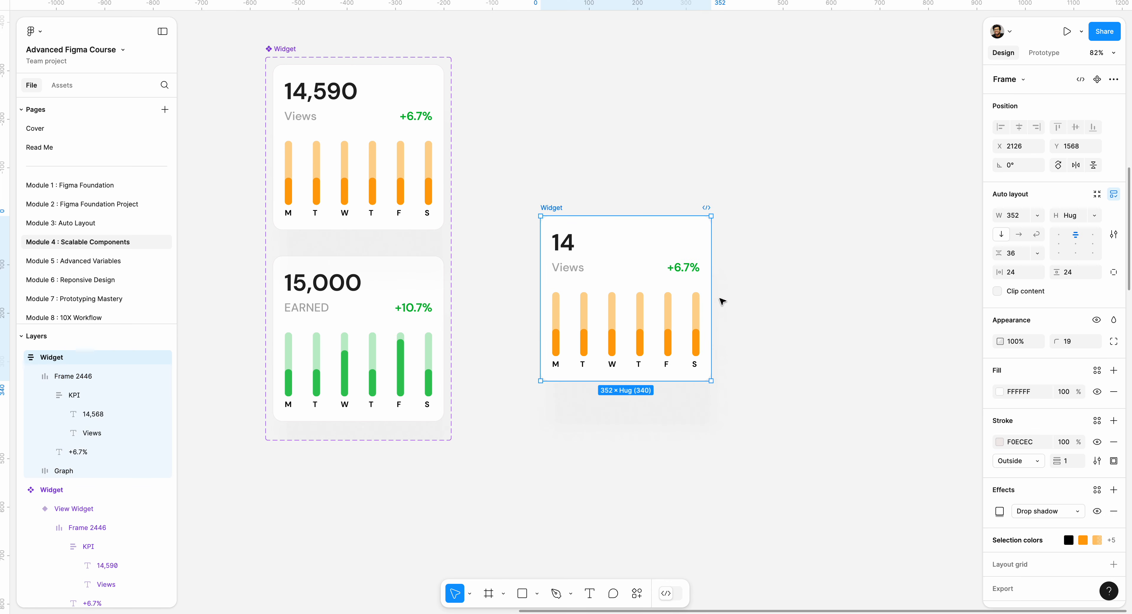
{"action": "left_click", "coordinate": [344, 107]}
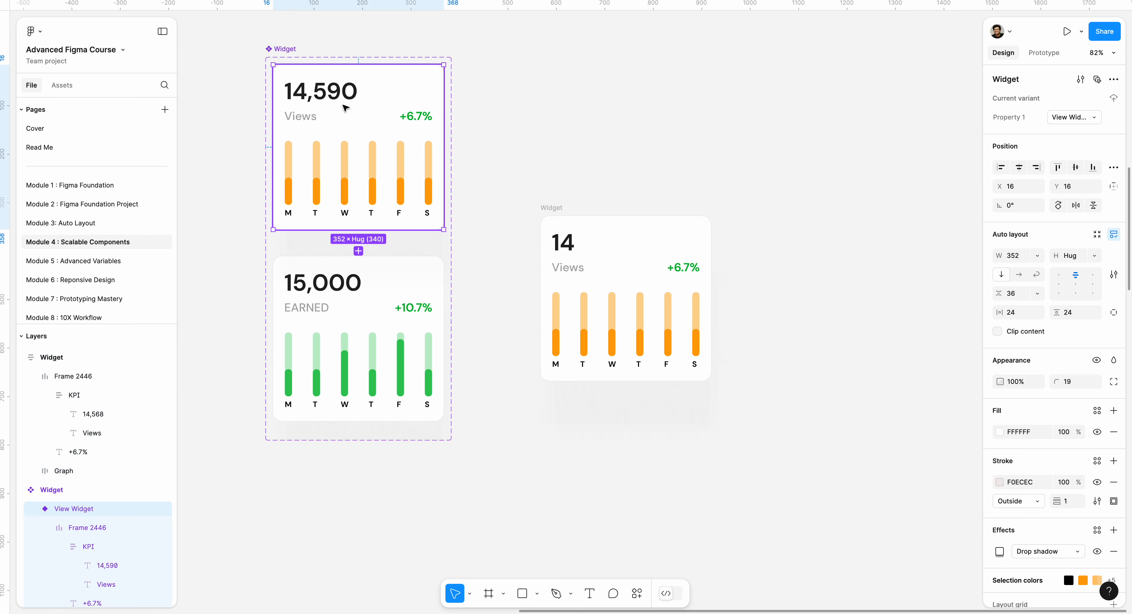
{"action": "left_click", "coordinate": [553, 208]}
{"action": "key", "text": "Delete"}
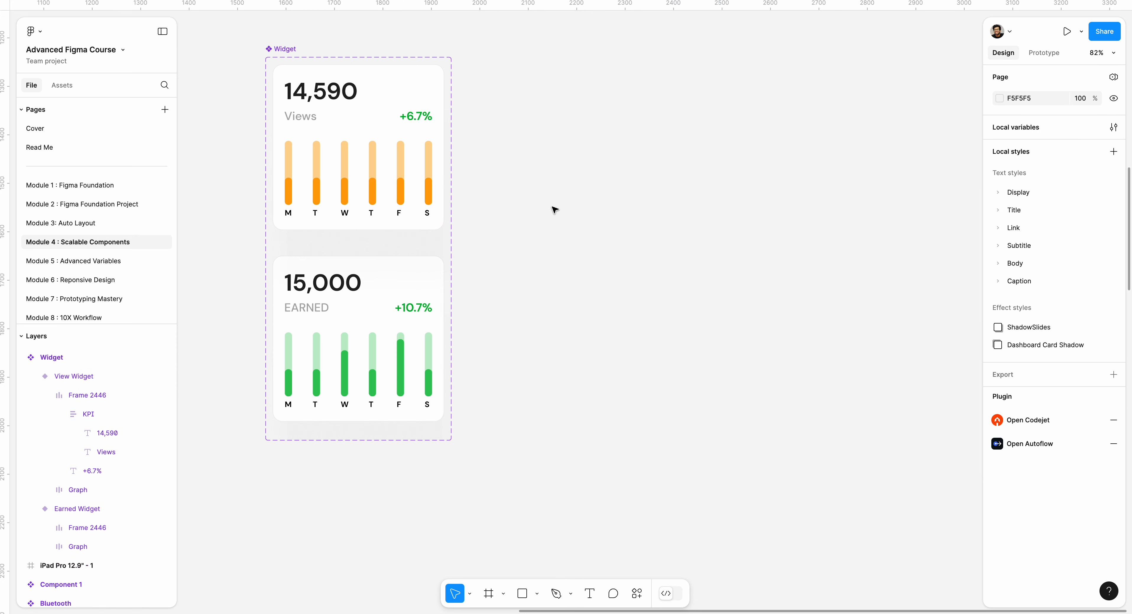
Step: Place a Widget instance from the assets beside the component set and duplicate it into a grid of four
{"action": "left_click", "coordinate": [63, 85]}
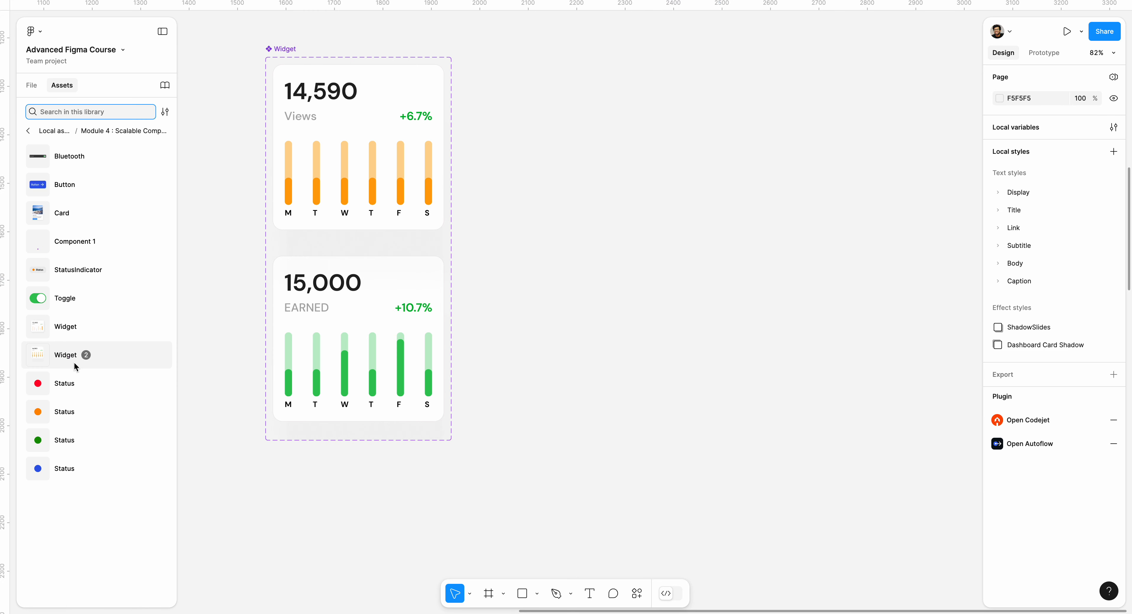
{"action": "left_click_drag", "start_coordinate": [67, 357], "coordinate": [669, 283]}
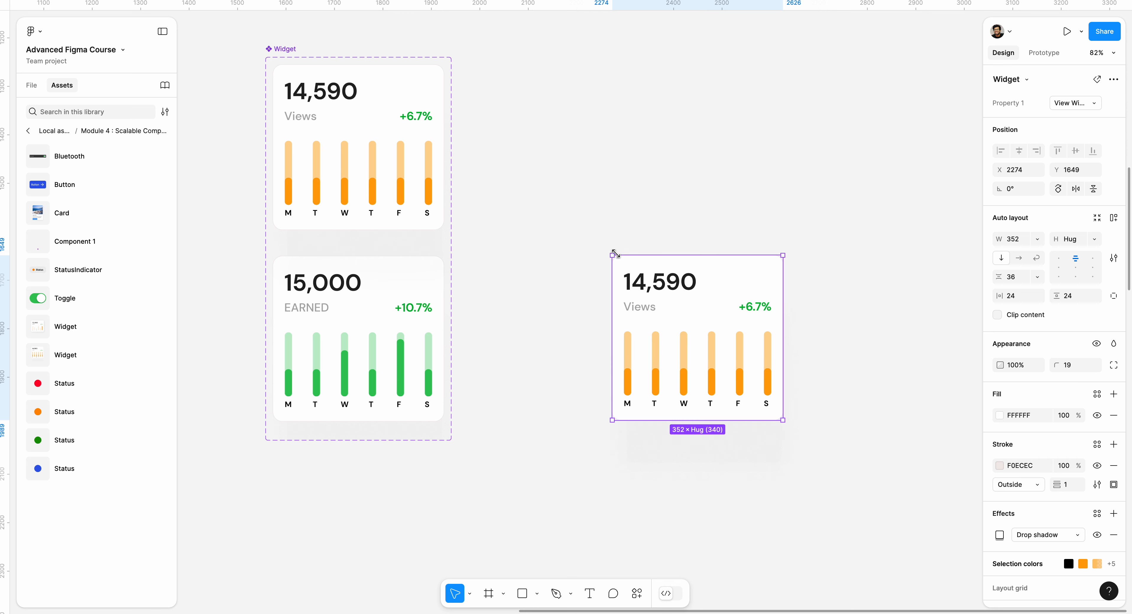
{"action": "left_click", "coordinate": [317, 71]}
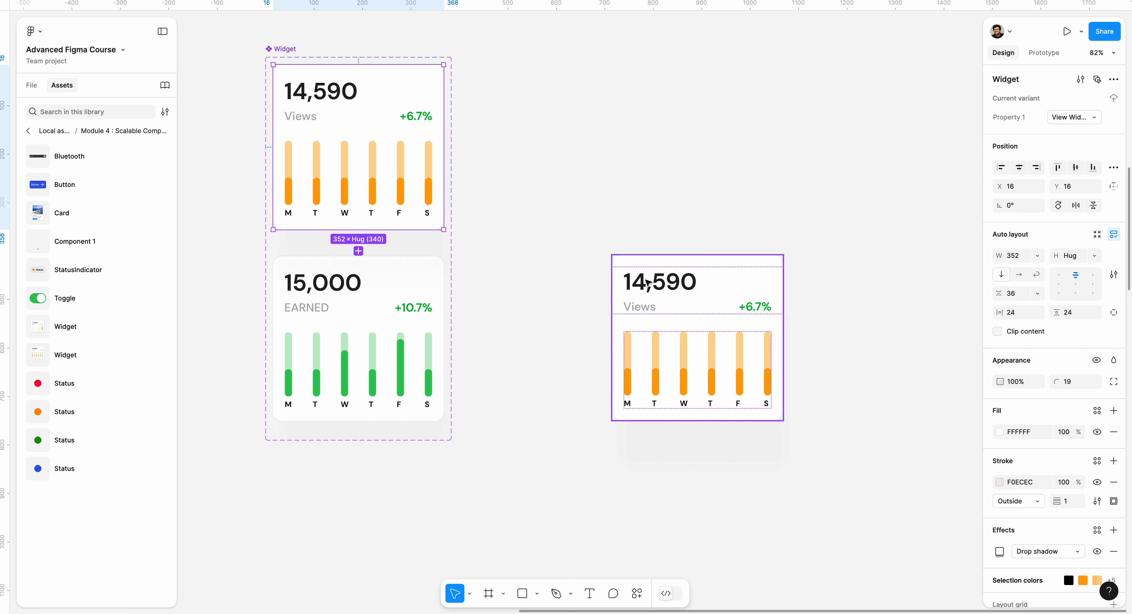
{"action": "left_click", "coordinate": [664, 284]}
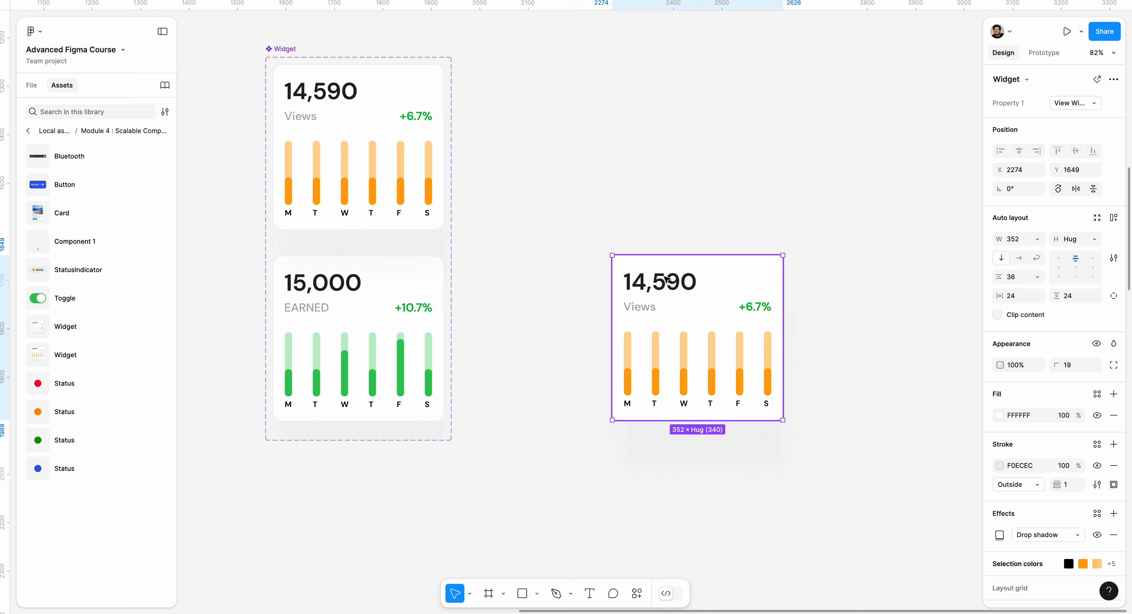
{"action": "left_click_drag", "start_coordinate": [705, 276], "coordinate": [653, 234]}
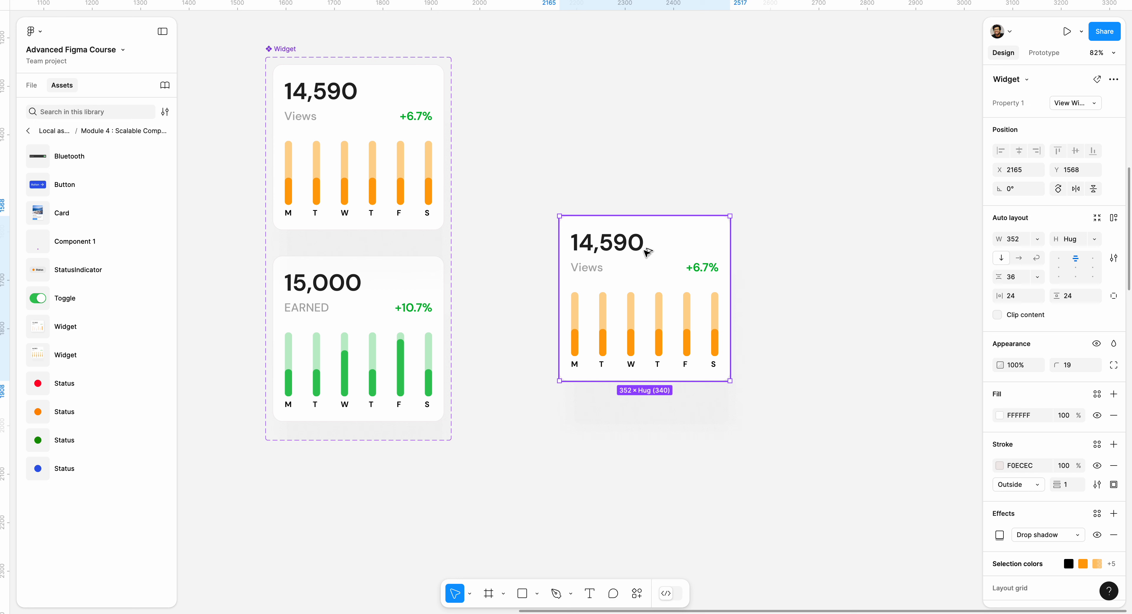
{"action": "left_click_drag", "start_coordinate": [649, 251], "coordinate": [835, 448]}
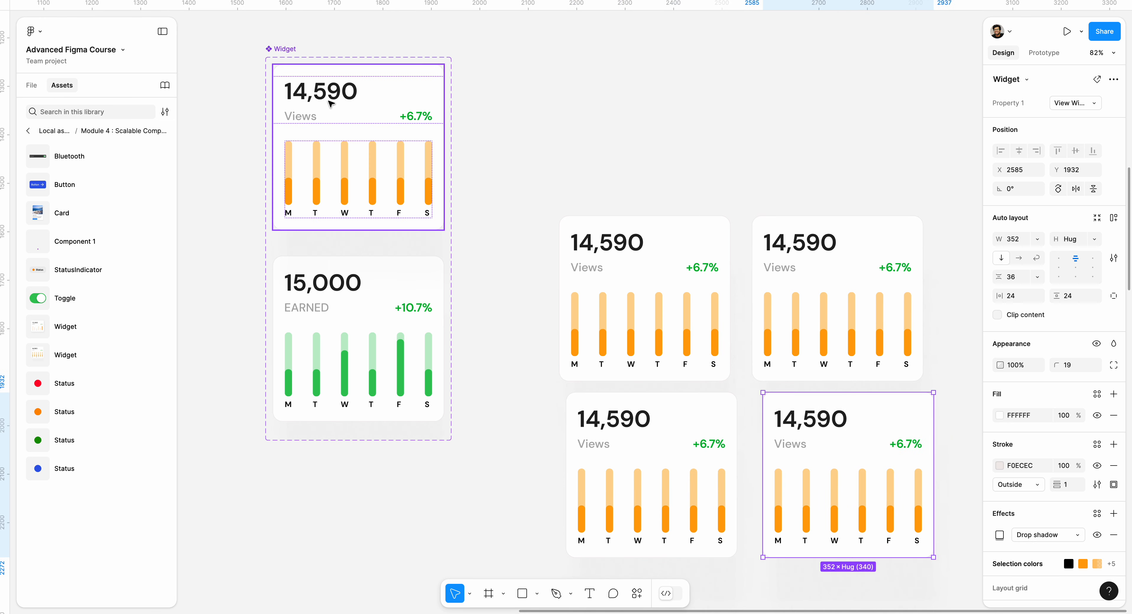
Step: Change the View Widget component's main number text to 14,599
{"action": "double_click", "coordinate": [336, 96]}
{"action": "double_click", "coordinate": [336, 94]}
{"action": "double_click", "coordinate": [342, 93]}
{"action": "left_click_drag", "start_coordinate": [342, 93], "coordinate": [367, 96]}
{"action": "type", "text": "9"}
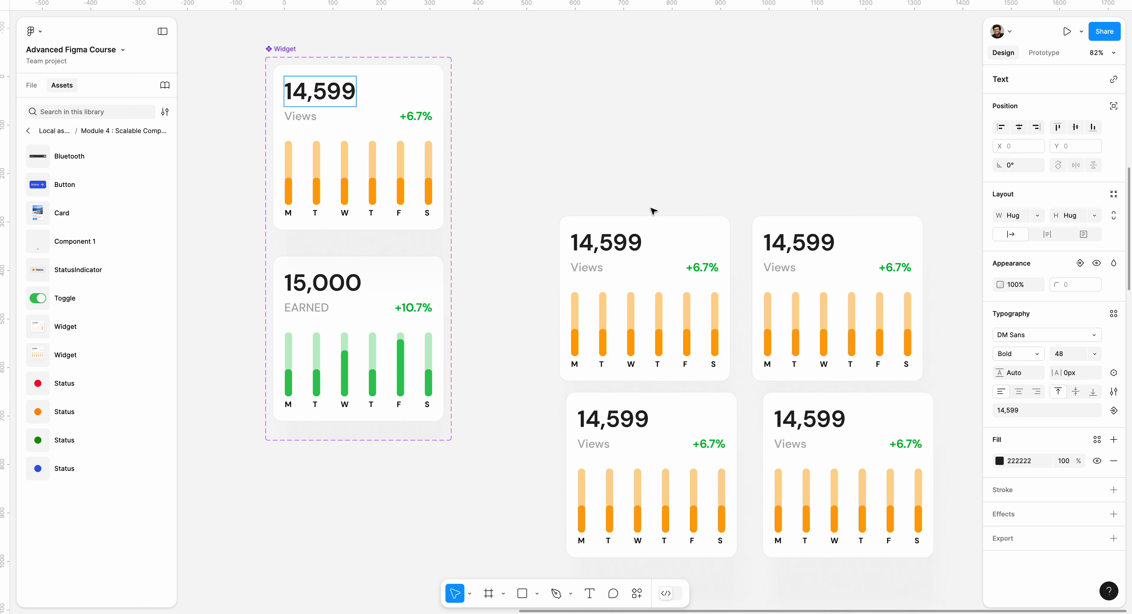
Step: Detach the top-left widget instance from its component
{"action": "left_click", "coordinate": [630, 242], "text": "super"}
{"action": "right_click", "coordinate": [700, 217]}
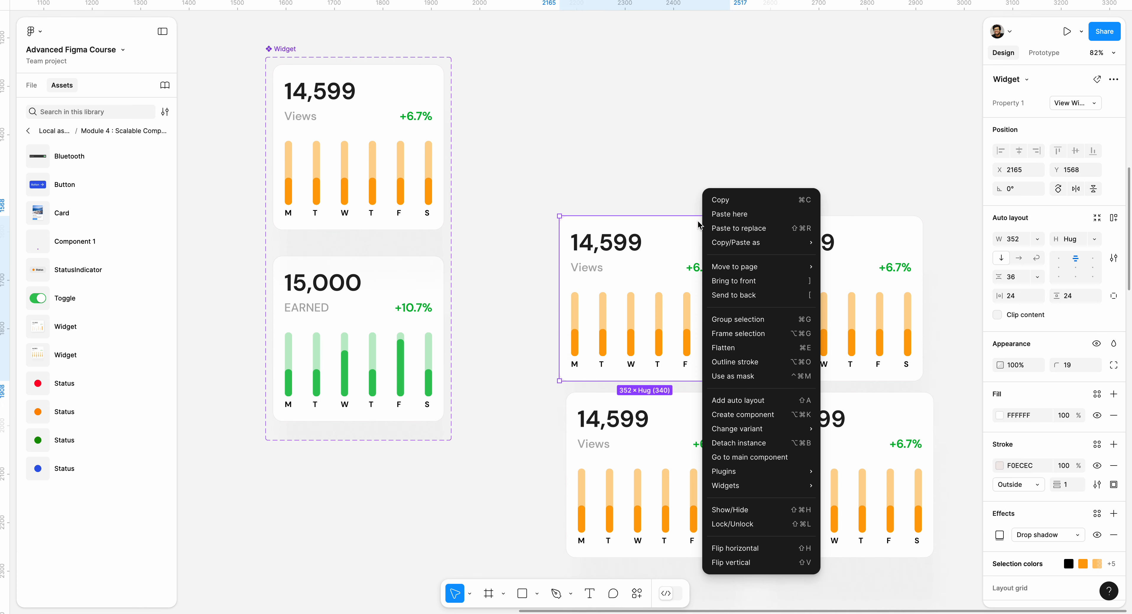
{"action": "left_click", "coordinate": [752, 442]}
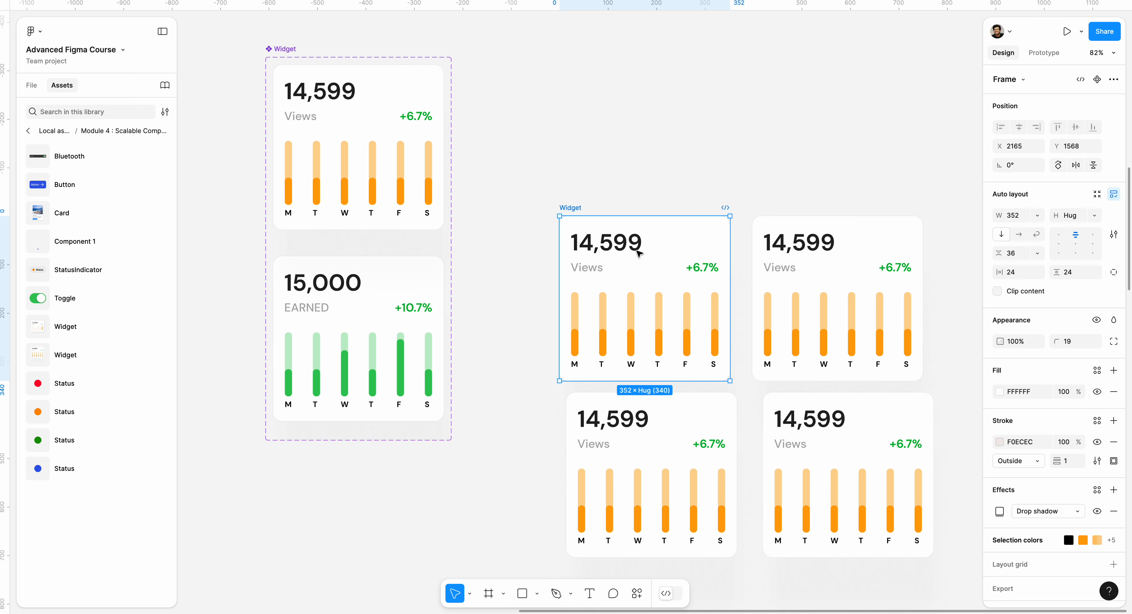
Step: Move the Widget component set slightly to the left
{"action": "left_click", "coordinate": [821, 202]}
{"action": "left_click", "coordinate": [344, 115]}
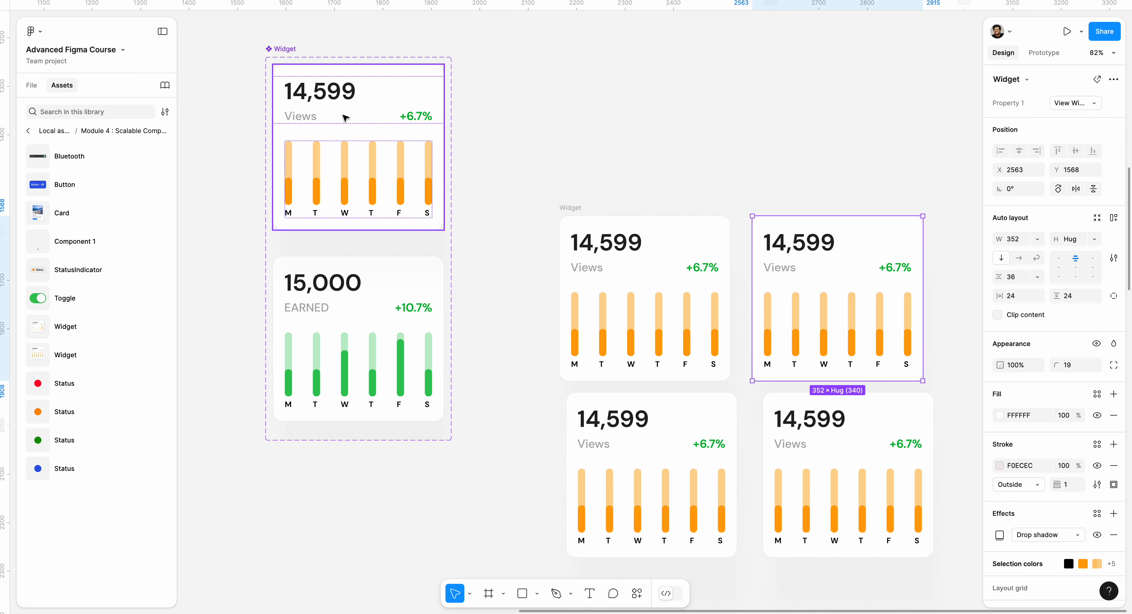
{"action": "left_click", "coordinate": [285, 47]}
{"action": "left_click_drag", "start_coordinate": [285, 47], "coordinate": [243, 43]}
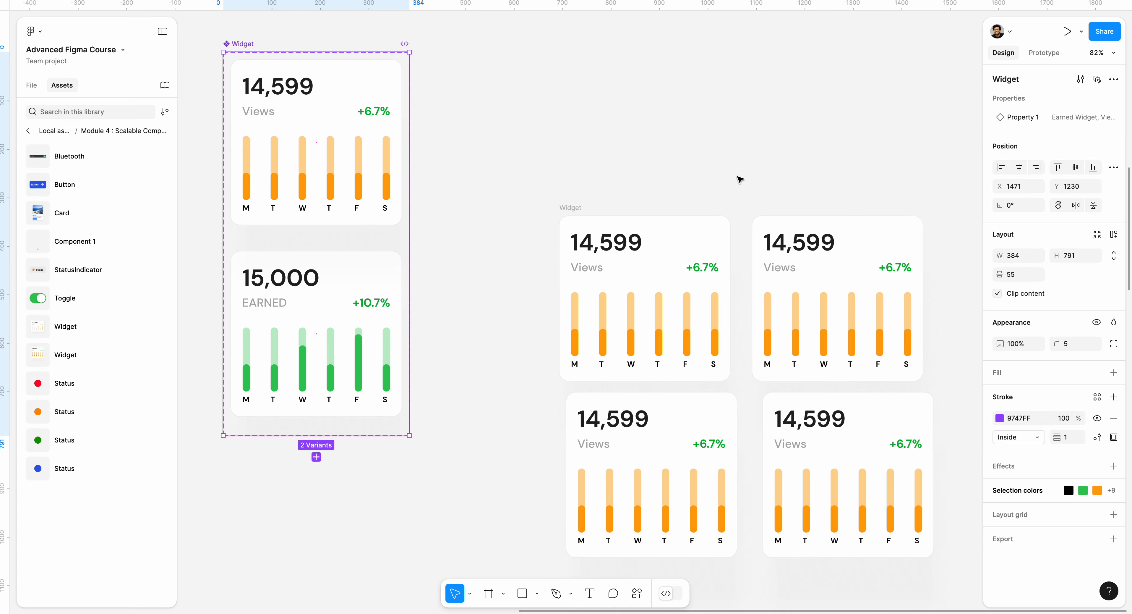
Step: Go to the main component of the top-right widget instance
{"action": "scroll", "coordinate": [740, 177], "scroll_direction": "right", "scroll_amount": 2}
{"action": "left_click", "coordinate": [814, 230]}
{"action": "right_click", "coordinate": [815, 227]}
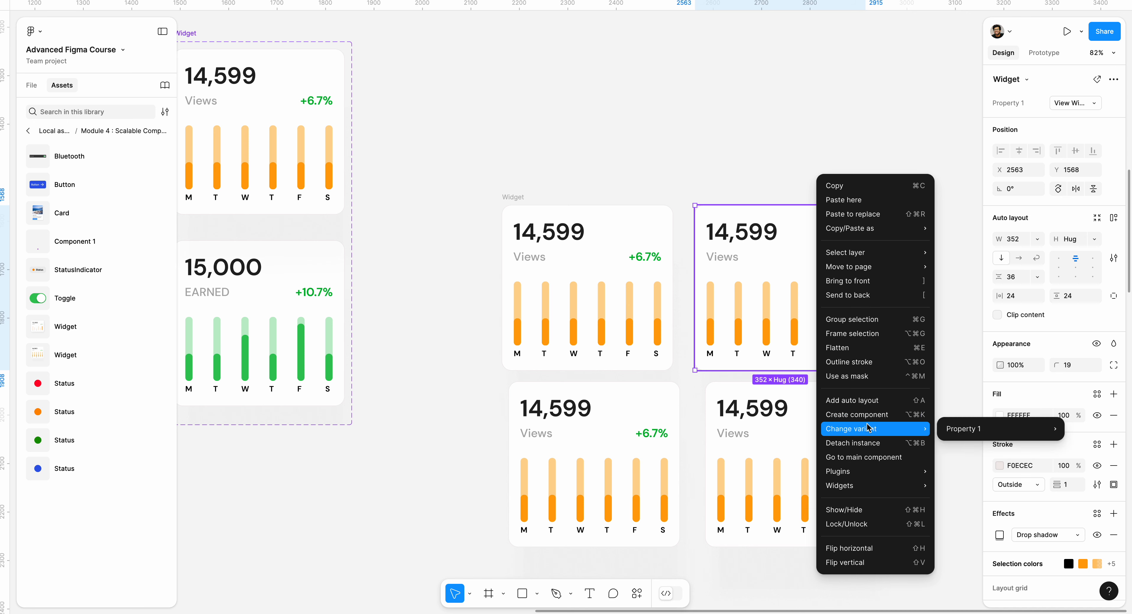
{"action": "left_click", "coordinate": [879, 456]}
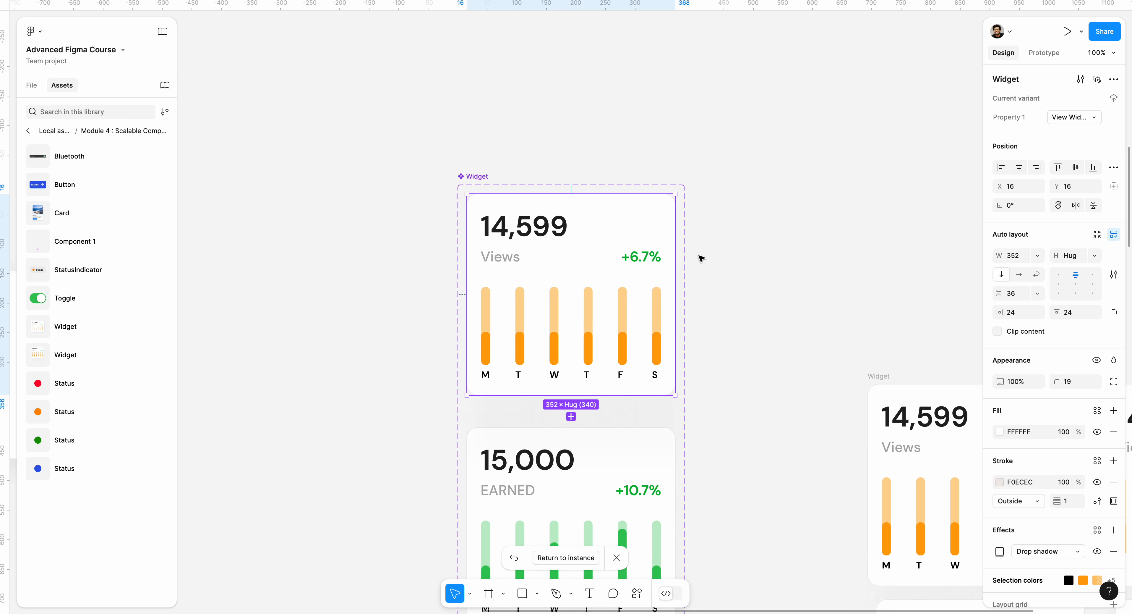
Step: Return to the widget instances and zoom out to fit the whole page
{"action": "left_click_drag", "start_coordinate": [799, 255], "coordinate": [478, 117]}
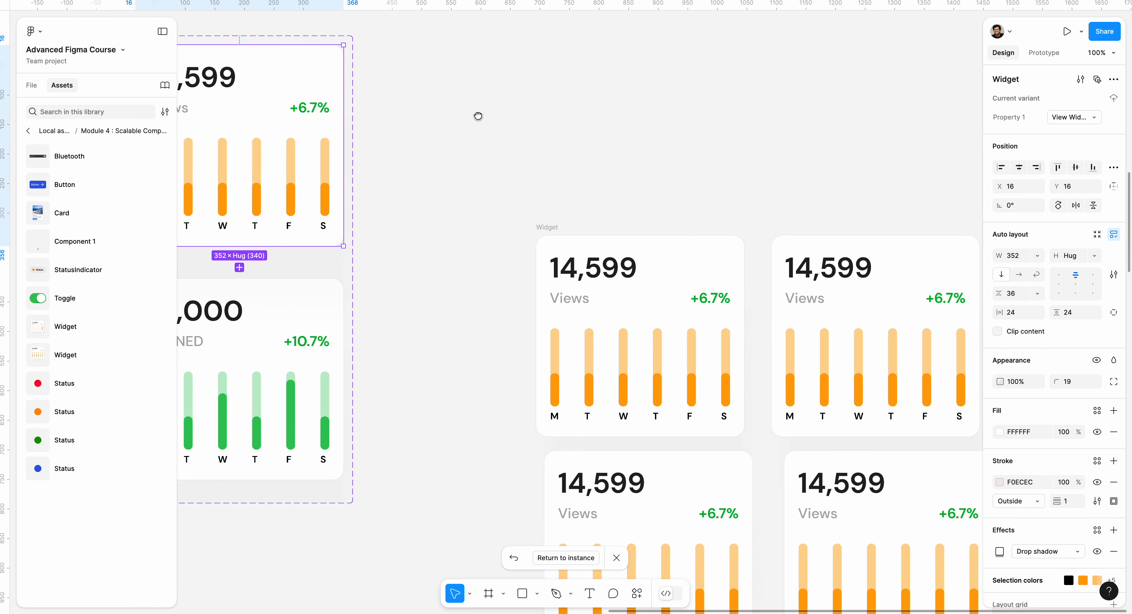
{"action": "left_click", "coordinate": [963, 271]}
{"action": "right_click", "coordinate": [892, 271]}
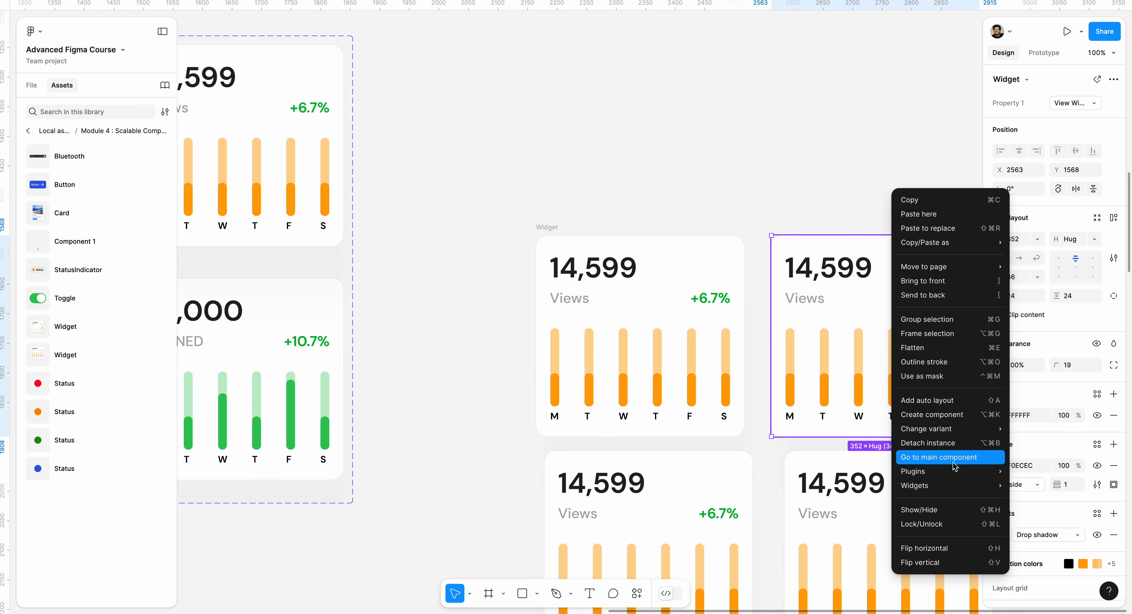
{"action": "left_click", "coordinate": [565, 168]}
{"action": "left_click_drag", "start_coordinate": [552, 162], "coordinate": [533, 118]}
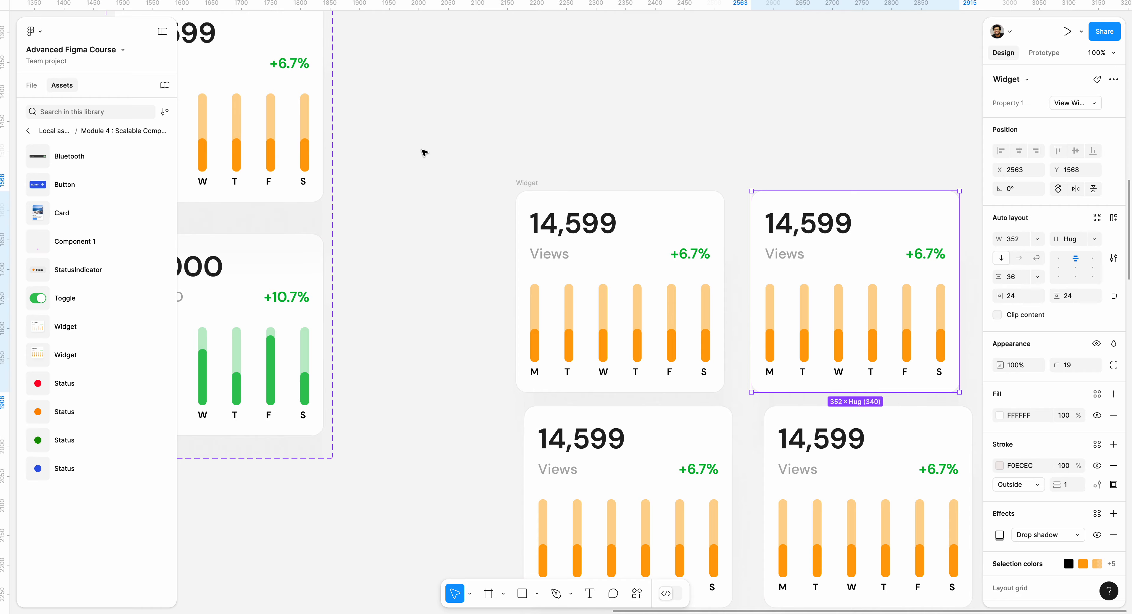
{"action": "left_click_drag", "start_coordinate": [282, 82], "coordinate": [650, 258]}
{"action": "key", "text": "shift+1"}
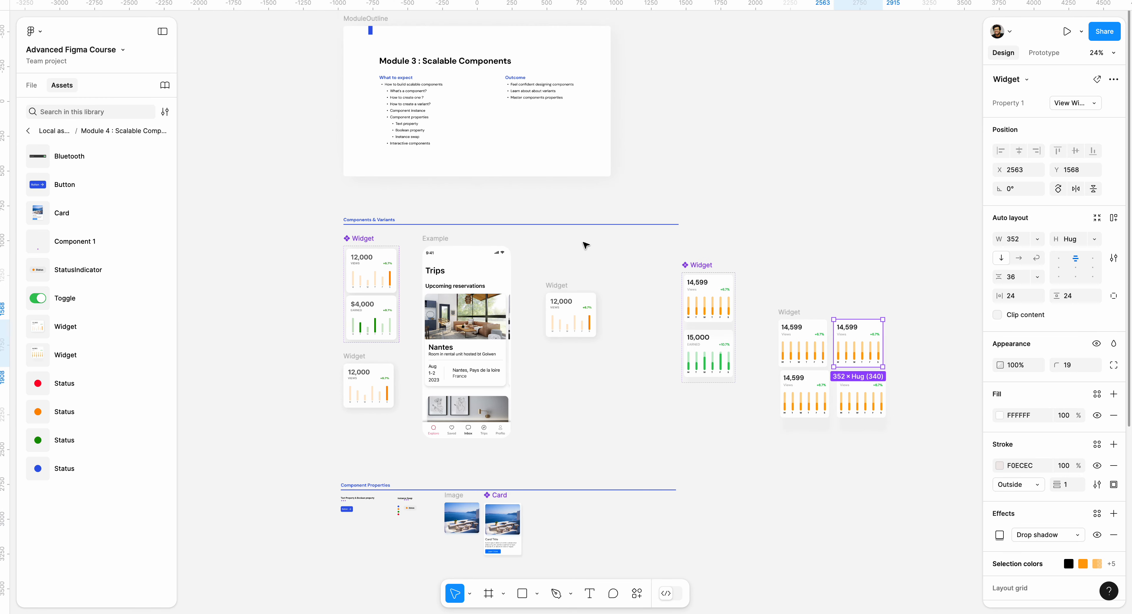
Step: Browse the page's sections and inspect the Card component's properties
{"action": "scroll", "coordinate": [501, 166], "scroll_direction": "up", "scroll_amount": 5}
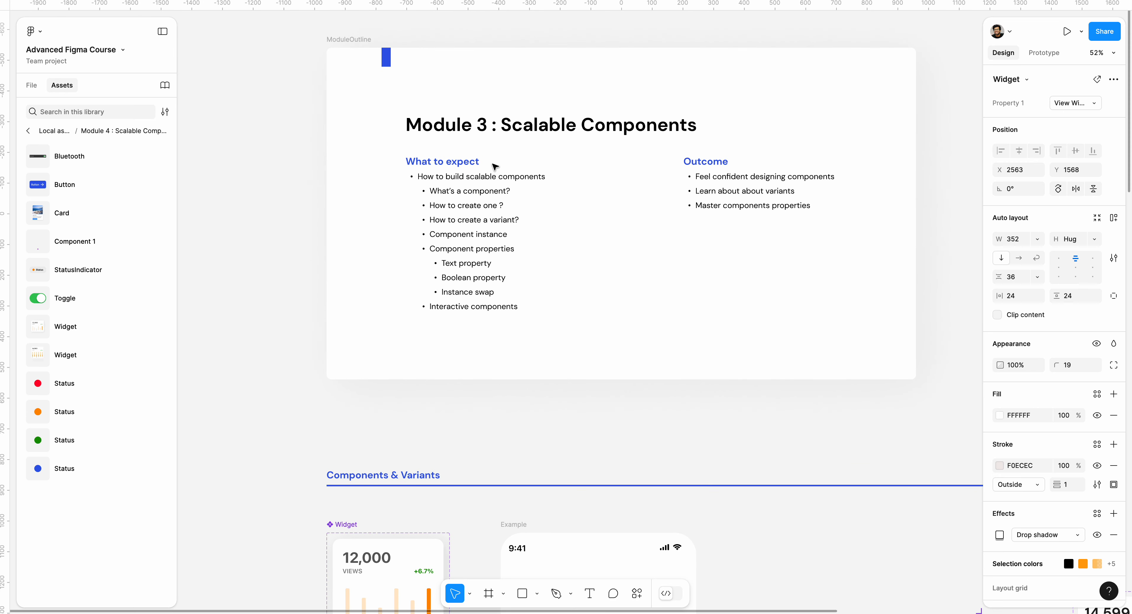
{"action": "scroll", "coordinate": [496, 166], "scroll_direction": "down", "scroll_amount": 20}
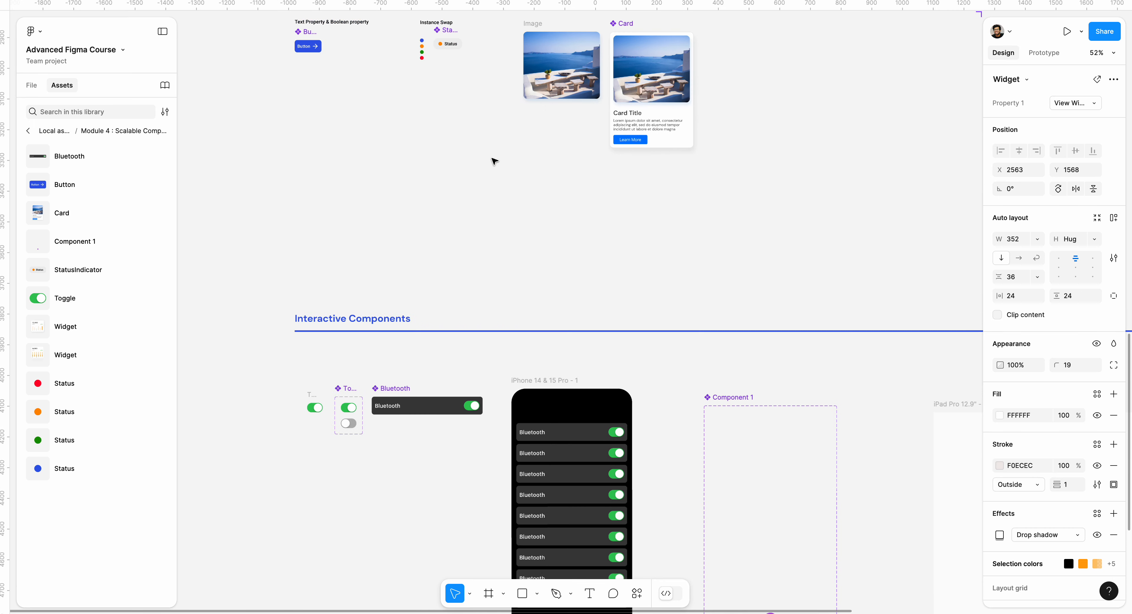
{"action": "scroll", "coordinate": [495, 161], "scroll_direction": "up", "scroll_amount": 6}
{"action": "scroll", "coordinate": [494, 161], "scroll_direction": "left", "scroll_amount": 2}
{"action": "left_click", "coordinate": [665, 159]}
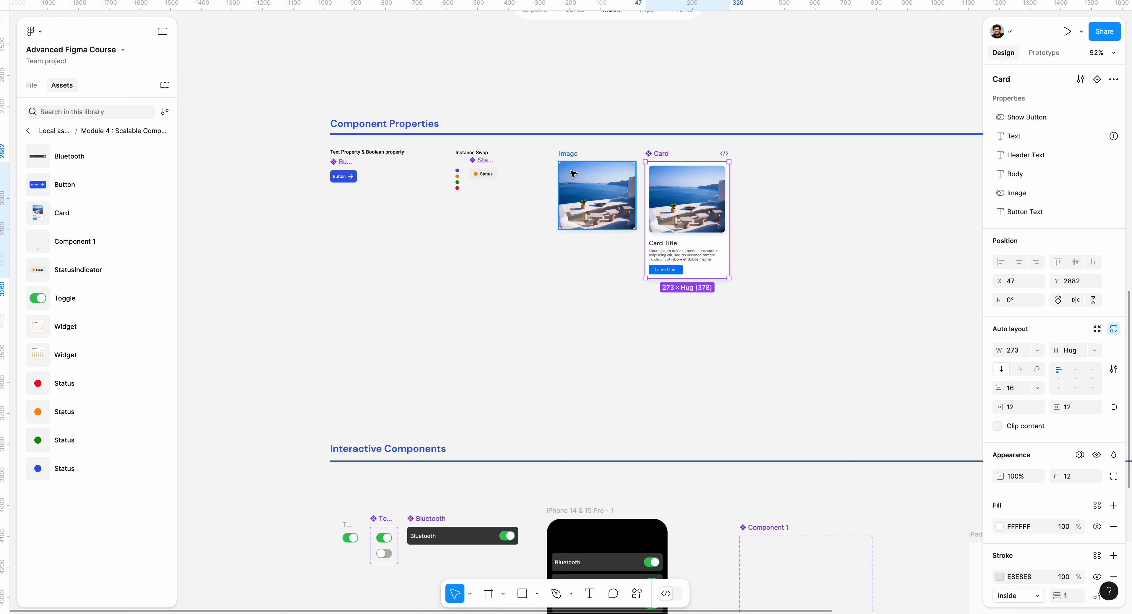
{"action": "scroll", "coordinate": [670, 195], "scroll_direction": "up", "scroll_amount": 5}
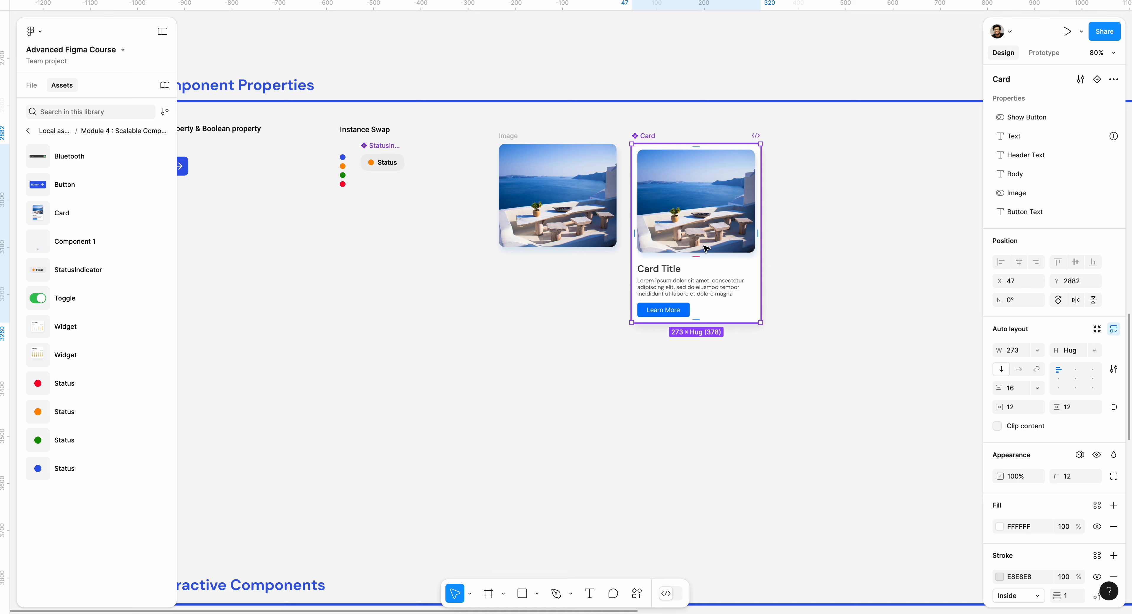
{"action": "left_click", "coordinate": [1008, 195]}
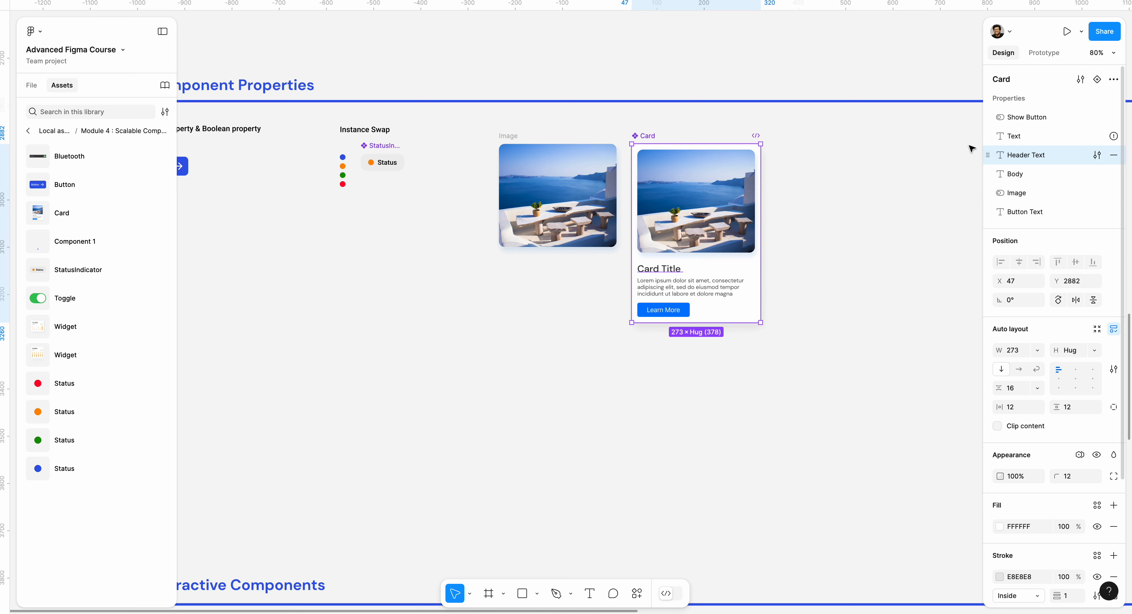
{"action": "left_click", "coordinate": [846, 161]}
{"action": "scroll", "coordinate": [799, 164], "scroll_direction": "up", "scroll_amount": 5}
{"action": "scroll", "coordinate": [798, 164], "scroll_direction": "down", "scroll_amount": 5}
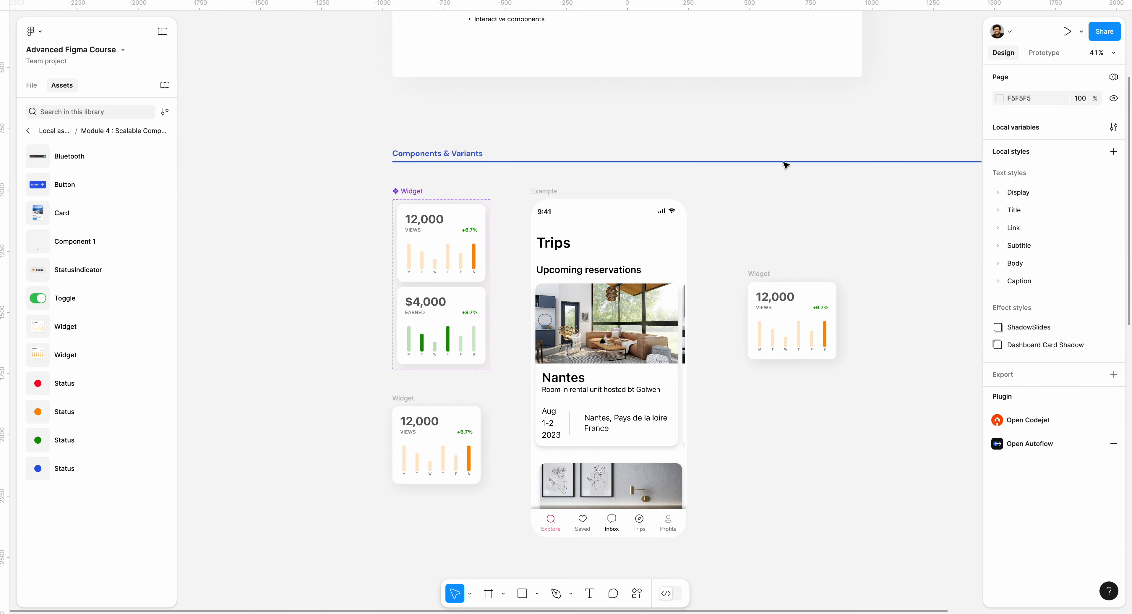
{"action": "scroll", "coordinate": [703, 167], "scroll_direction": "up", "scroll_amount": 5}
{"action": "scroll", "coordinate": [546, 323], "scroll_direction": "up", "scroll_amount": 5}
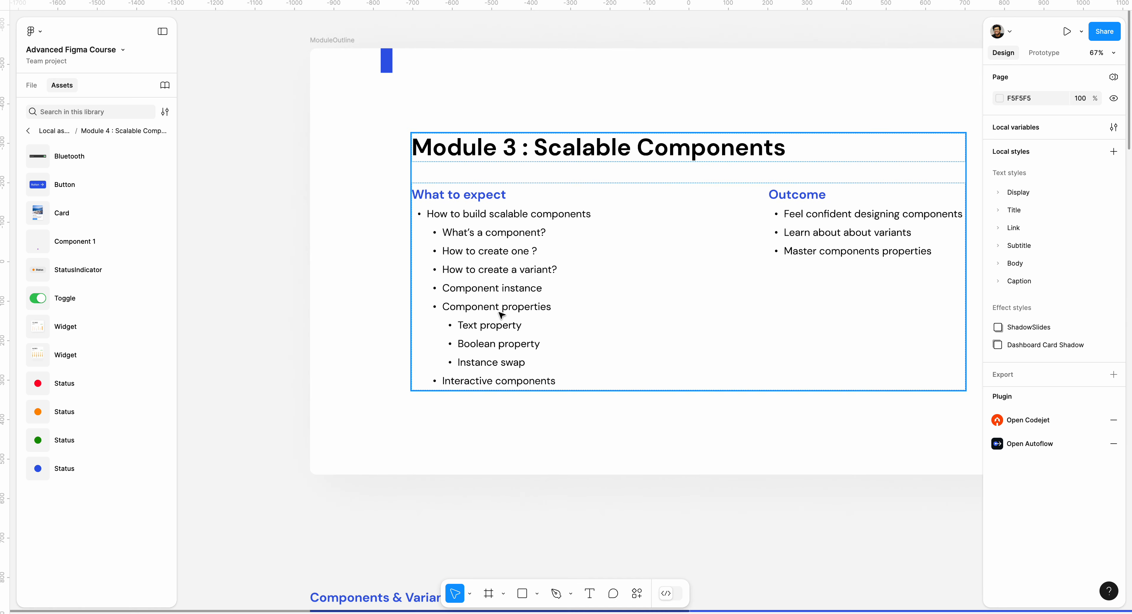